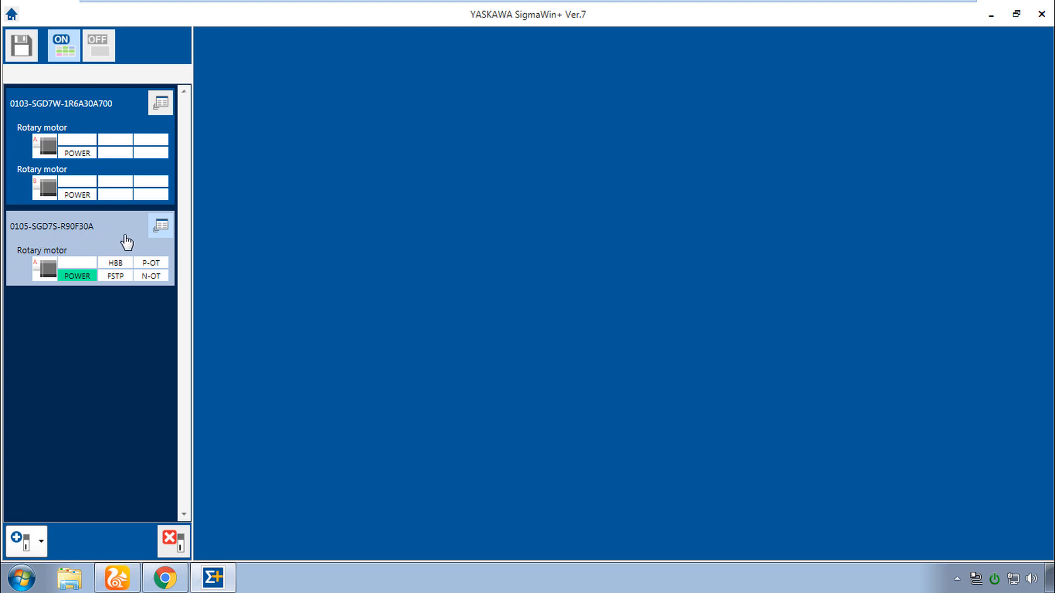
Bring up the IP camera's live video and shrink the SigmaWin+ window so the motor view shows beside it.
left_click(117, 578)
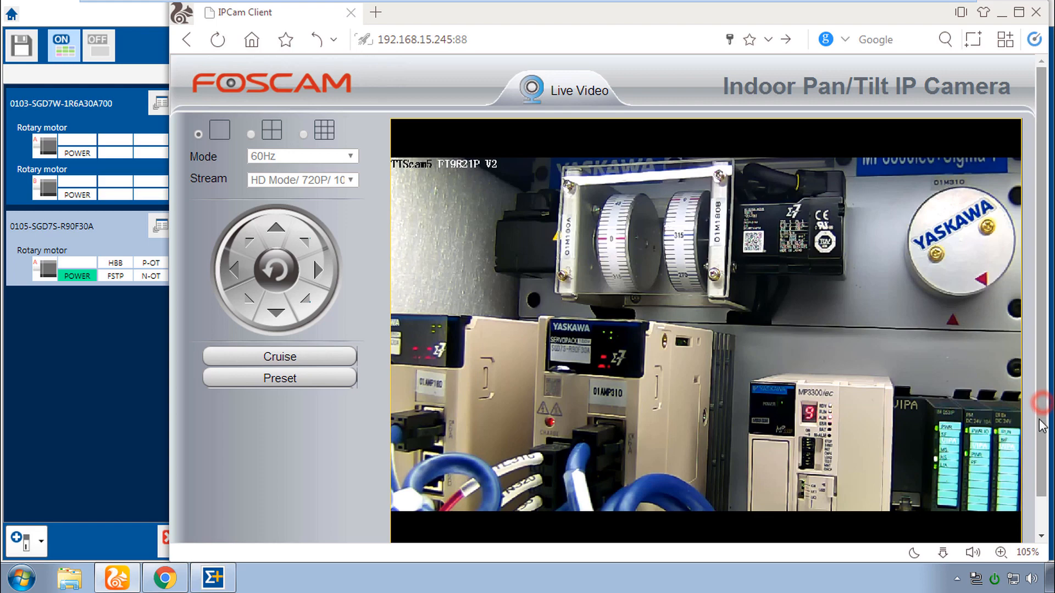
scroll(895, 360, "down", 1)
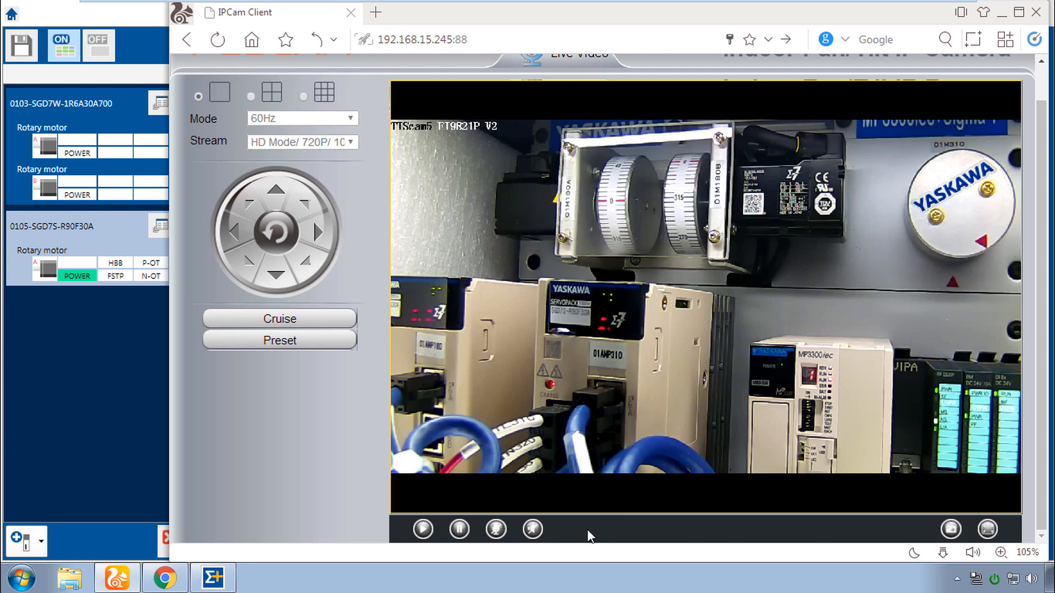
left_click(533, 530)
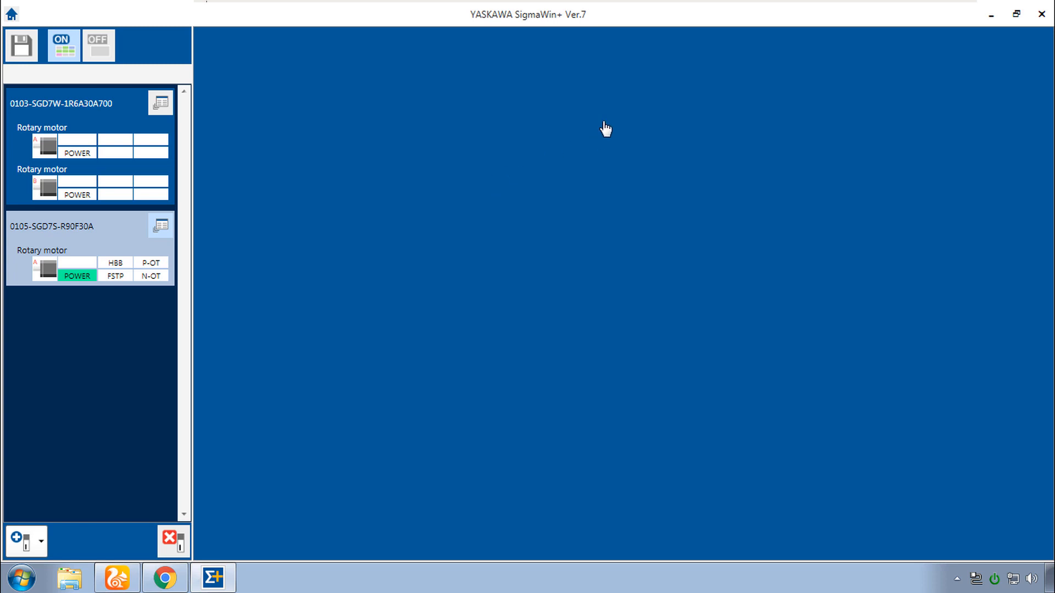
left_click(1017, 18)
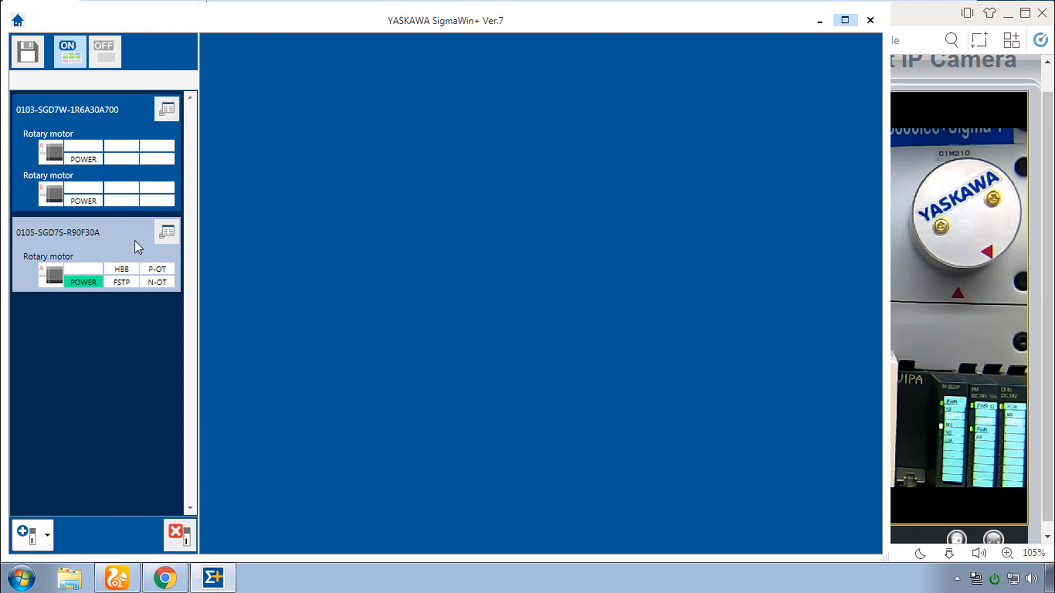
Open Mechanical Analysis for the 0105-SGD7S-R90F30A Servopack, accept the safety warning and start a new analysis.
left_click(167, 232)
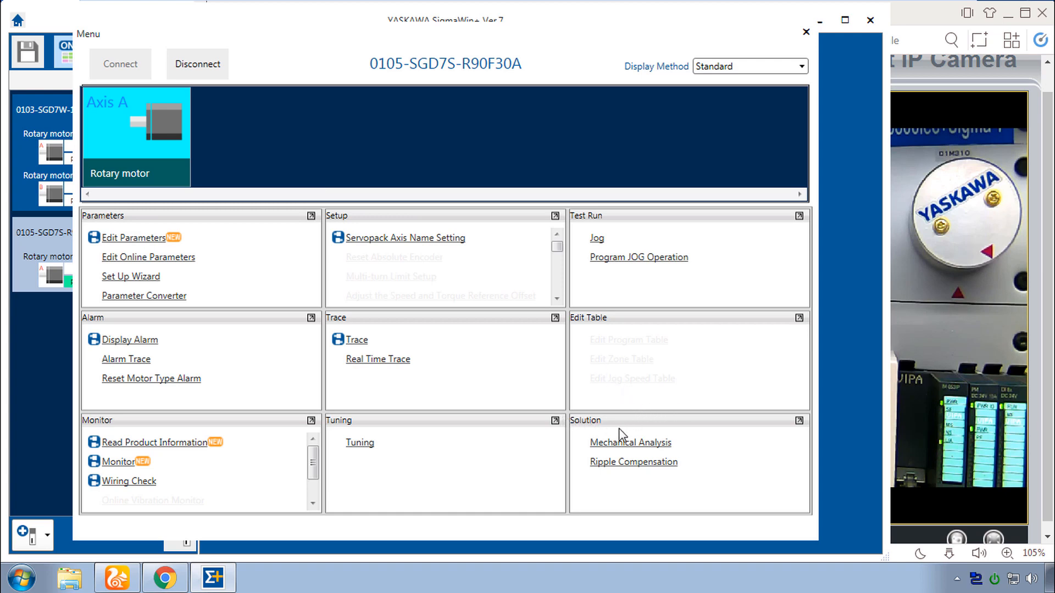
left_click(649, 444)
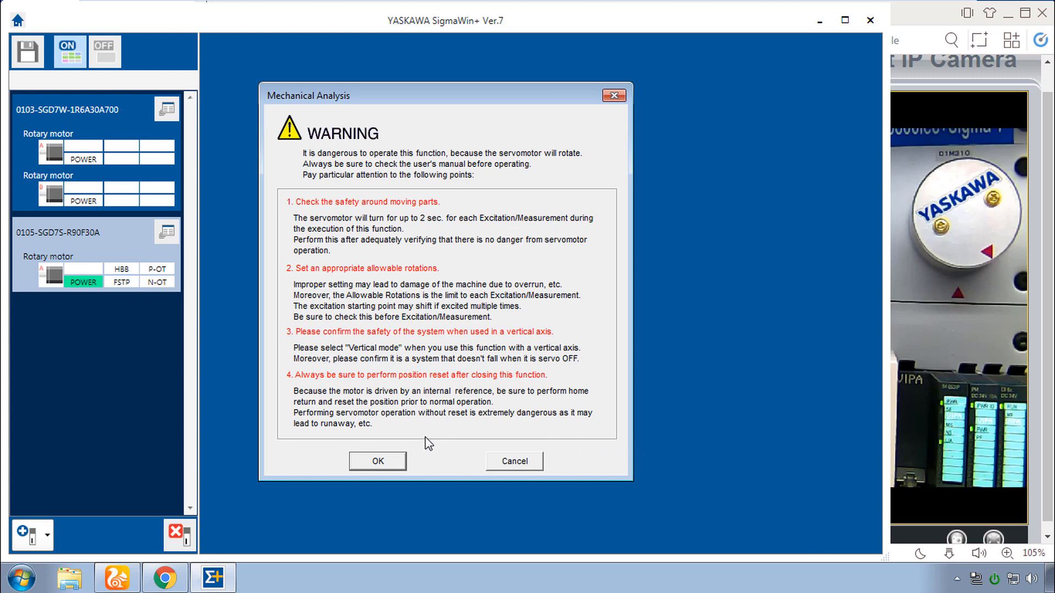
left_click(392, 464)
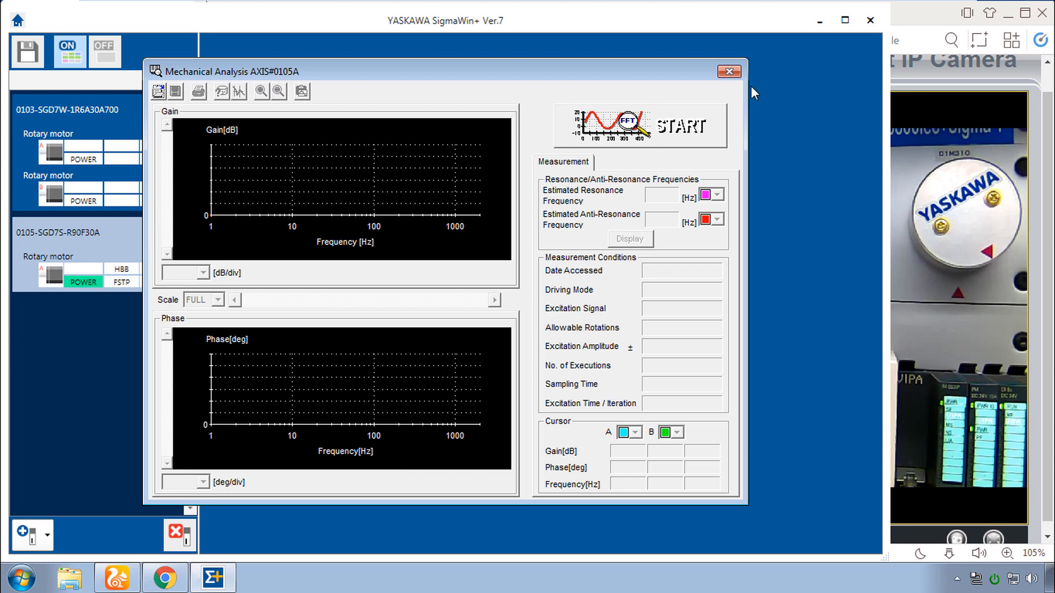
left_click(668, 127)
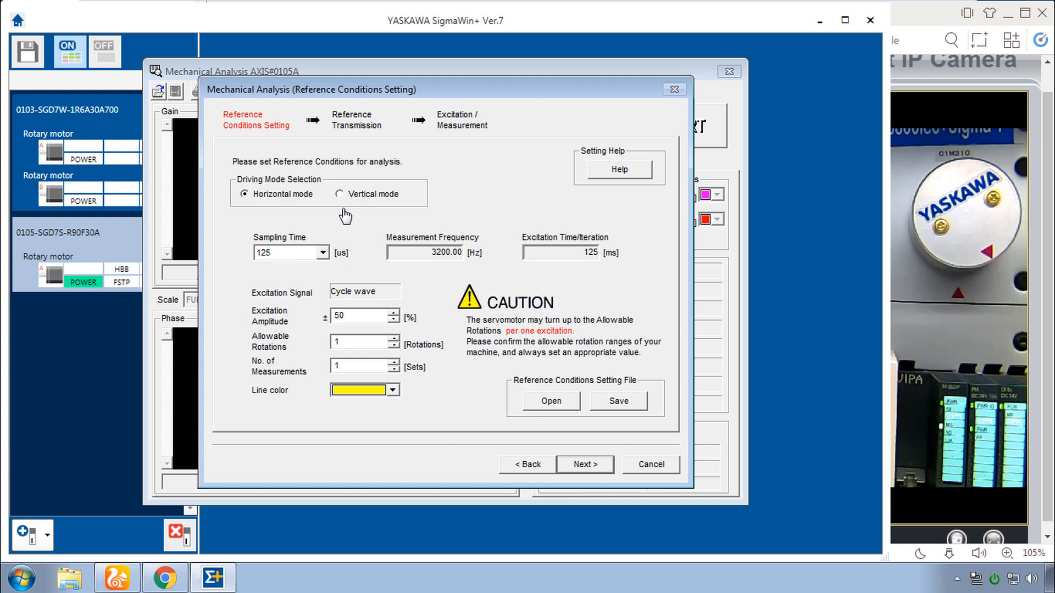
Set the sampling time to 125 us and transfer the reference conditions to the Servopack.
left_click(323, 253)
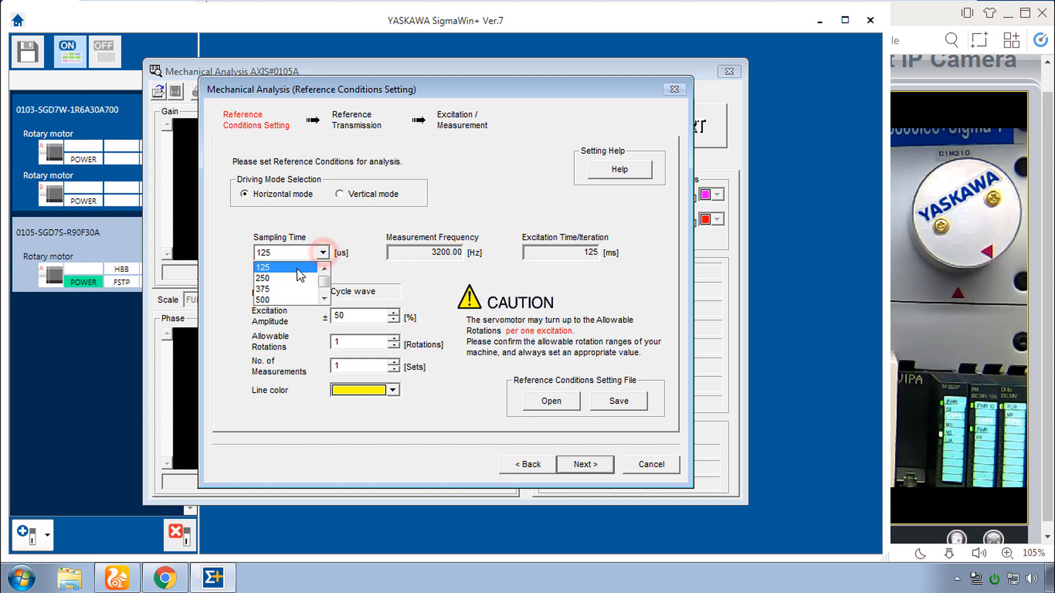
left_click(295, 273)
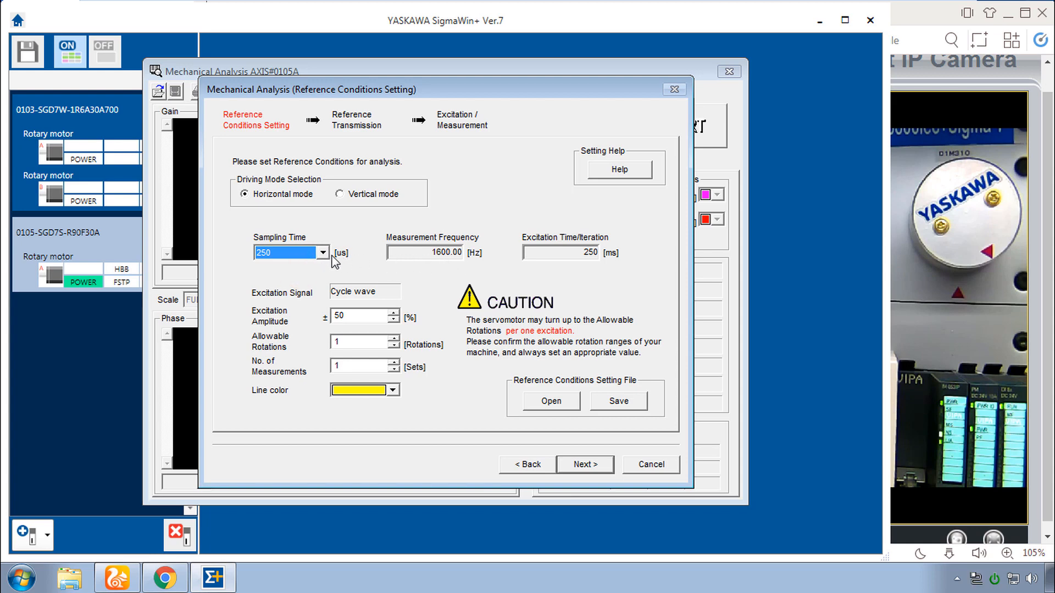
scroll(310, 259, "up", 1)
left_click(587, 466)
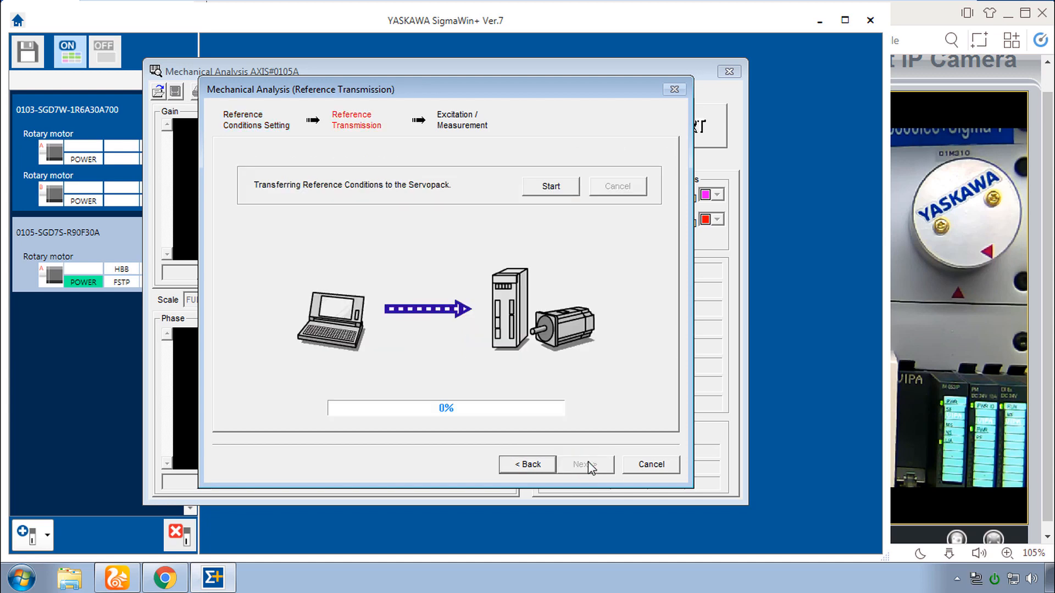
left_click(553, 186)
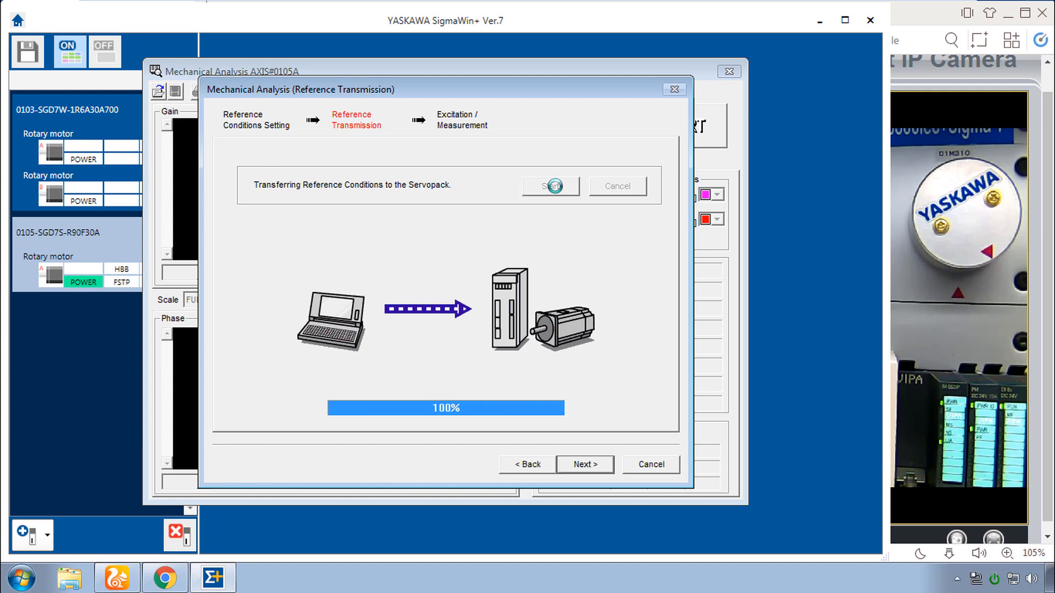
left_click(598, 466)
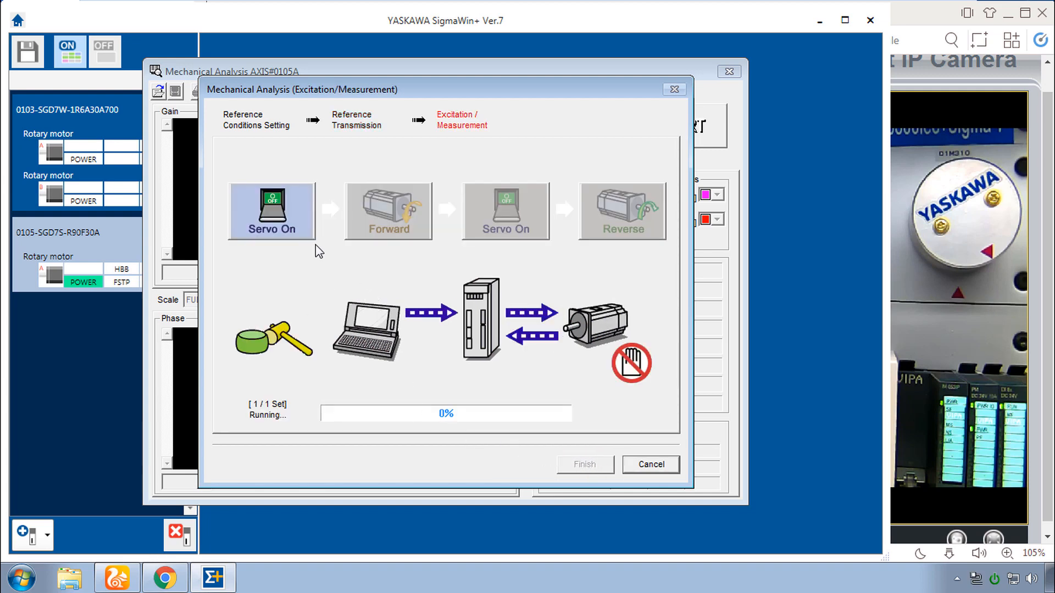
Run the forward and reverse excitation measurements, enabling the servo before each one, and finish the analysis.
left_click(299, 217)
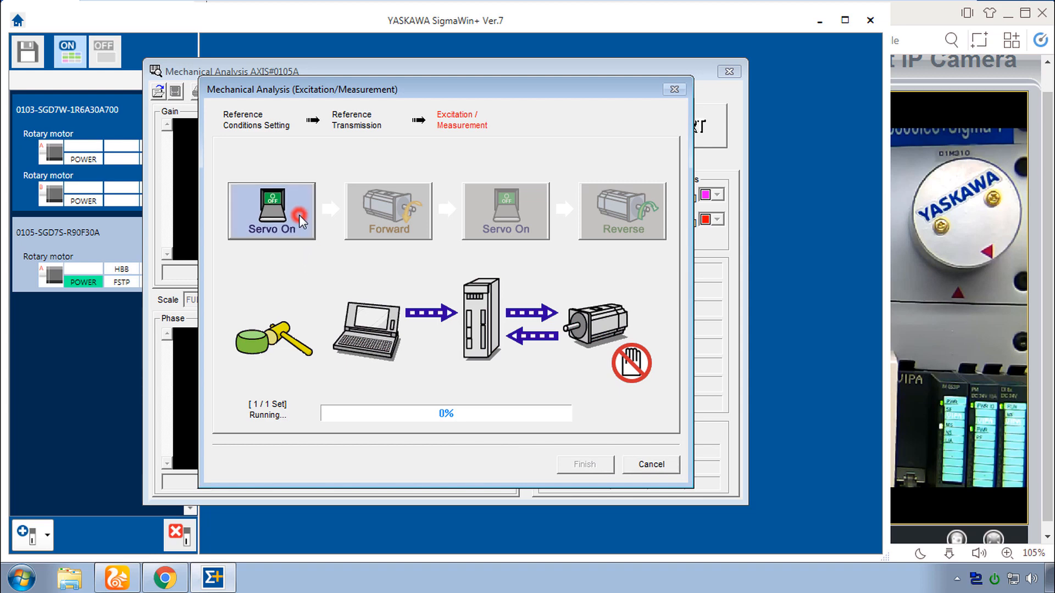
left_click(390, 228)
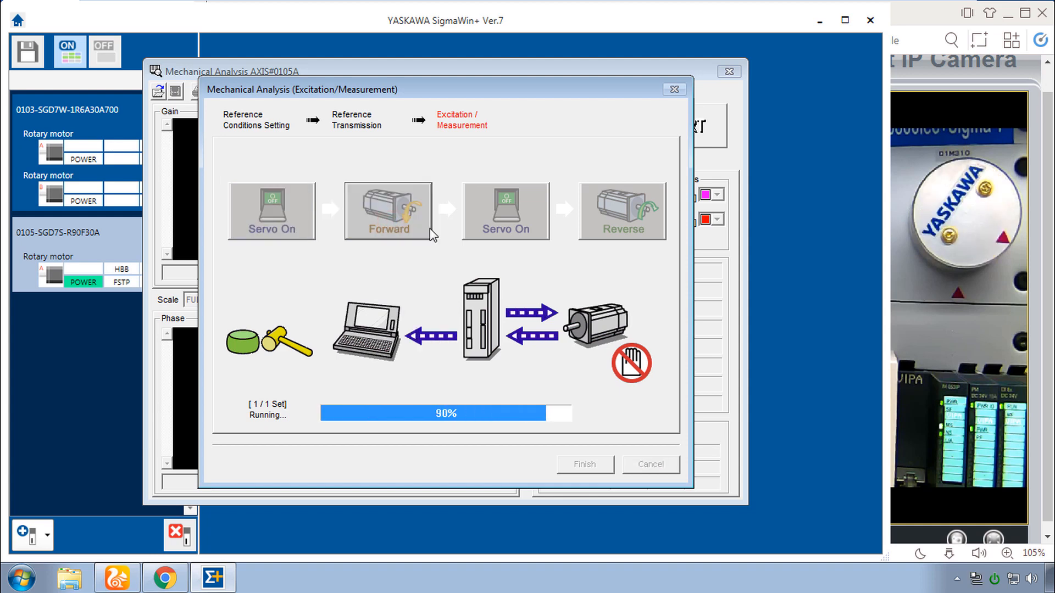
left_click(507, 230)
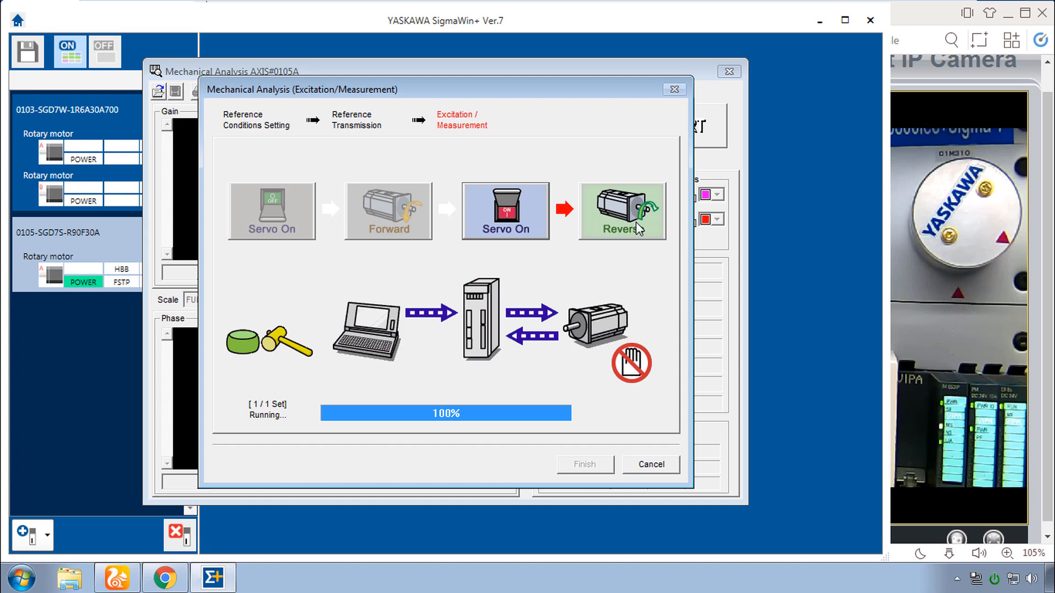
left_click(636, 224)
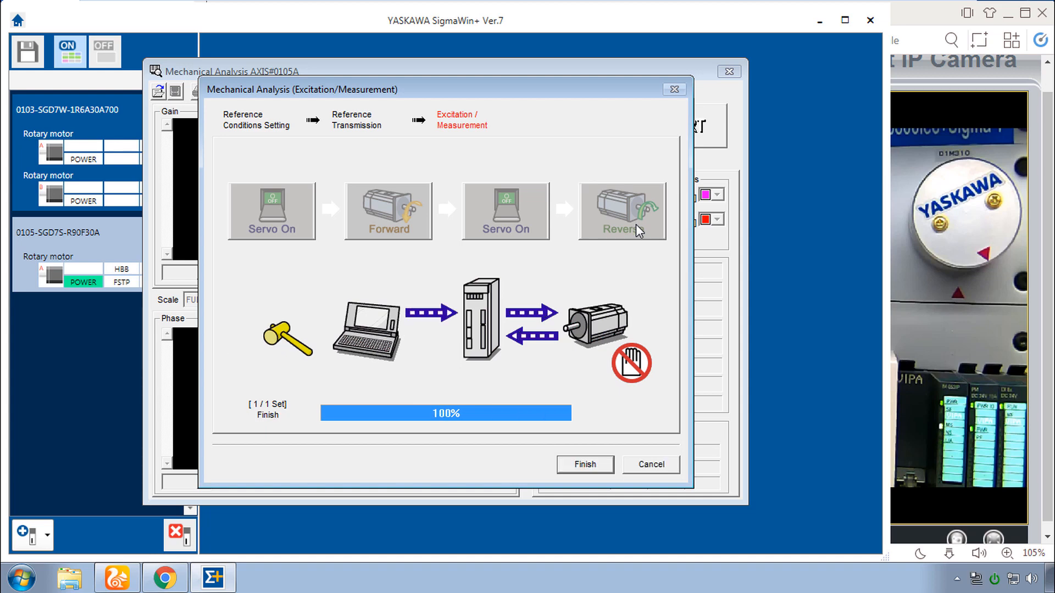
left_click(586, 465)
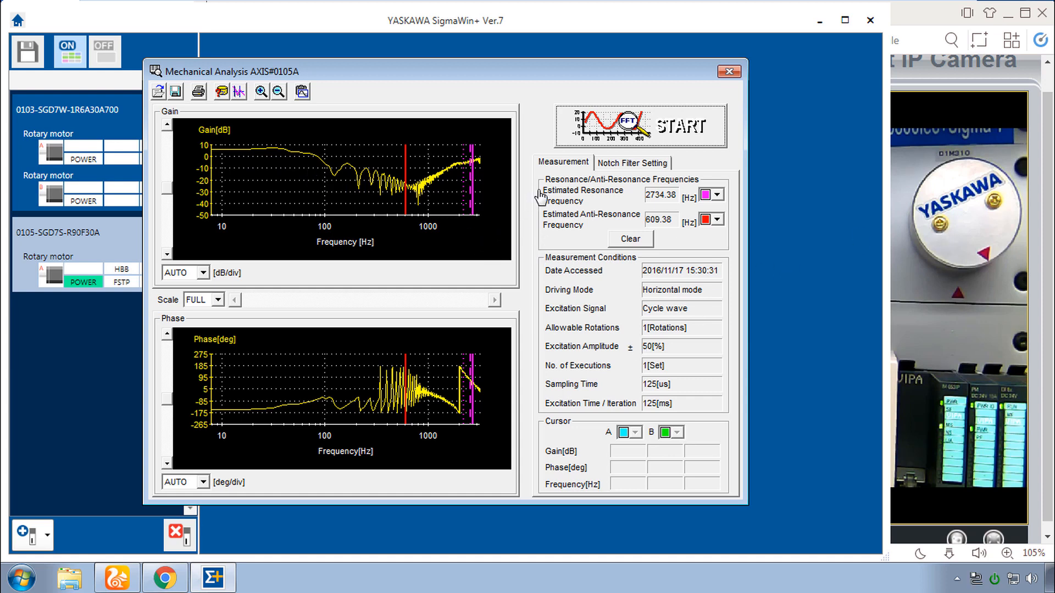
Clear the estimated resonance markers and place measuring cursor A at about 2008 Hz on the gain curve.
left_click(629, 239)
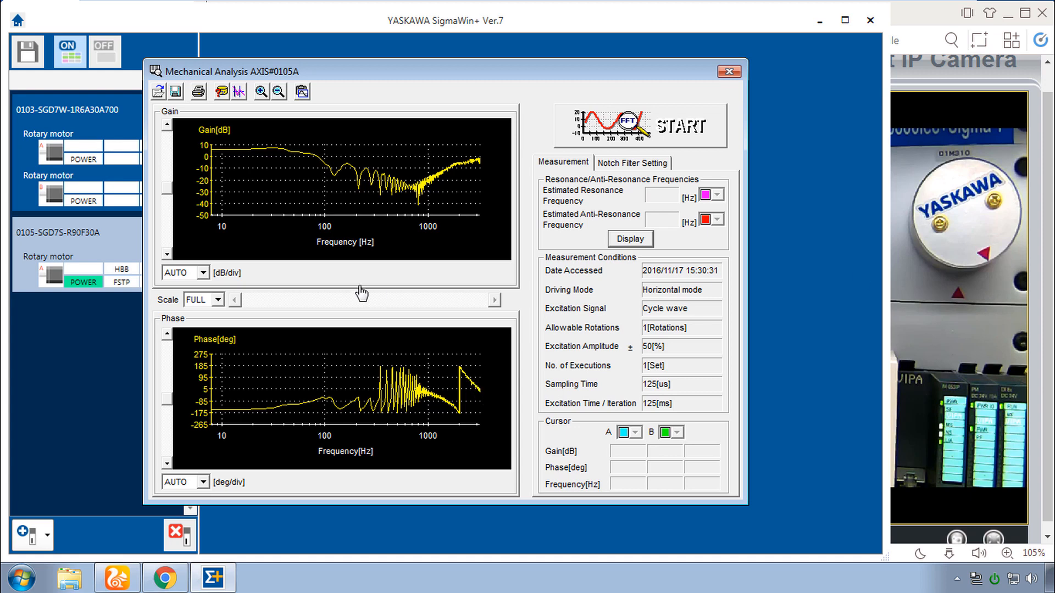
left_click(240, 92)
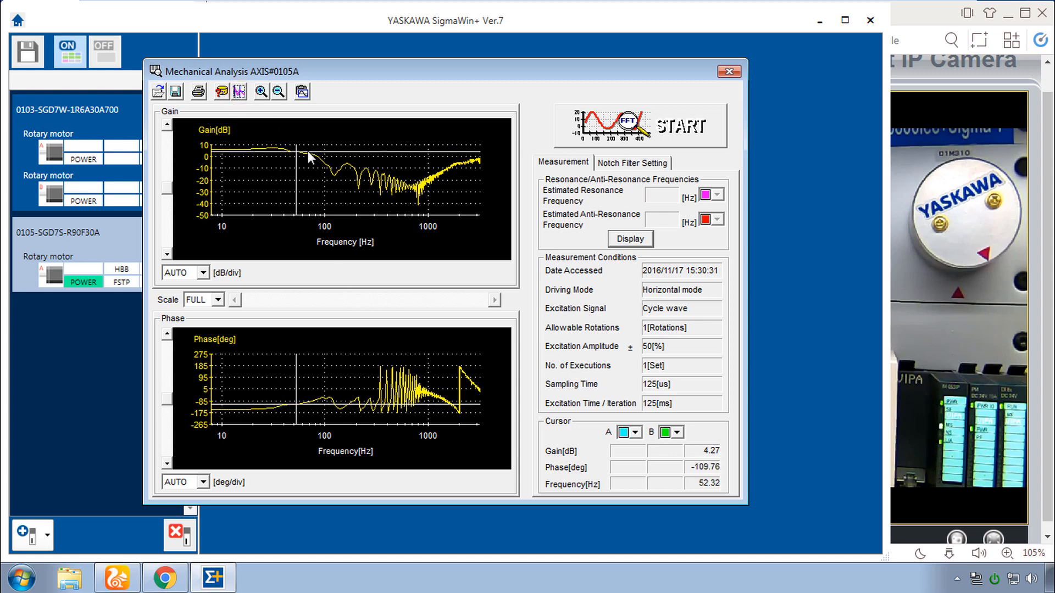
left_click_drag(320, 158, 460, 174)
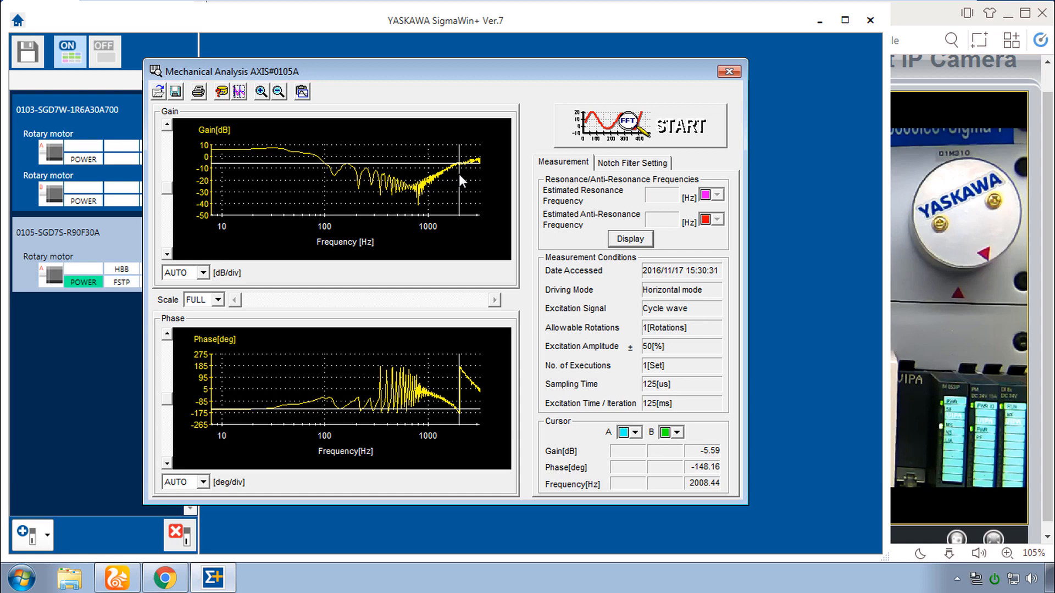
left_click(459, 173)
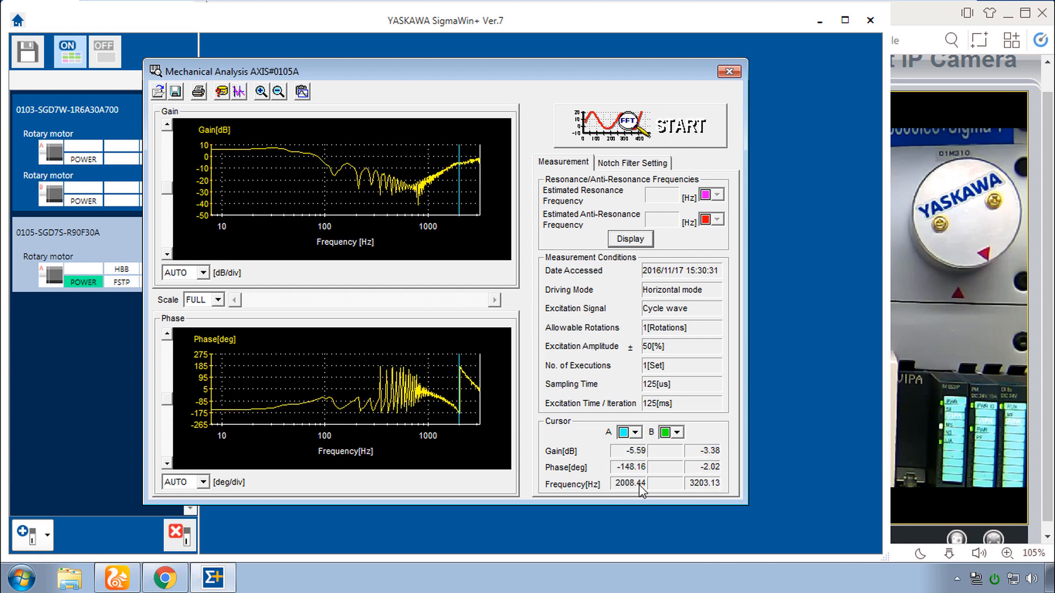
Set the first stage notch filter frequency Pn409 to 3109 Hz and save the measurement results under the suggested file name.
left_click(639, 163)
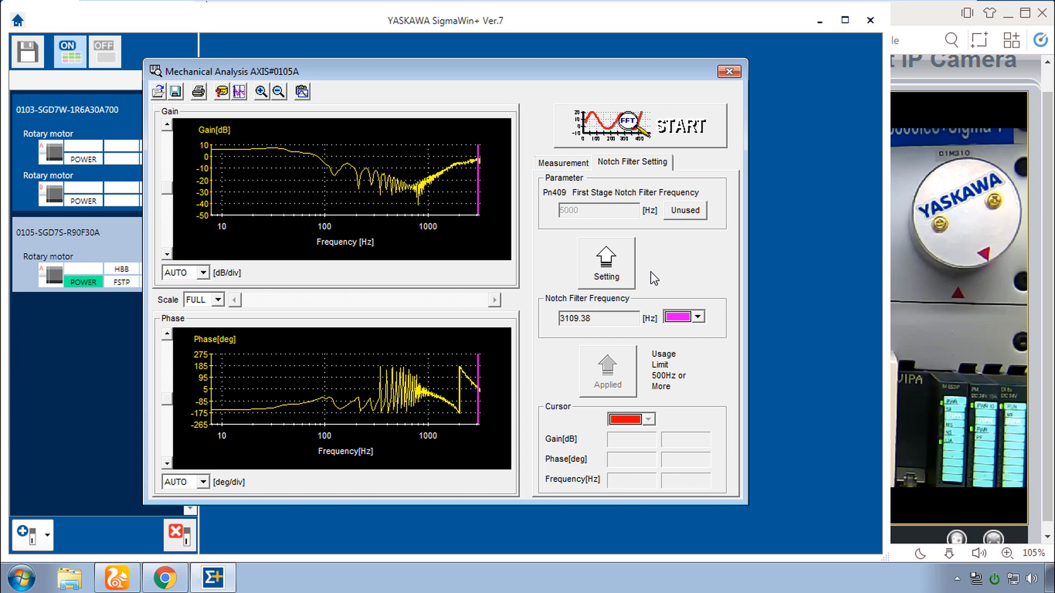
left_click(607, 272)
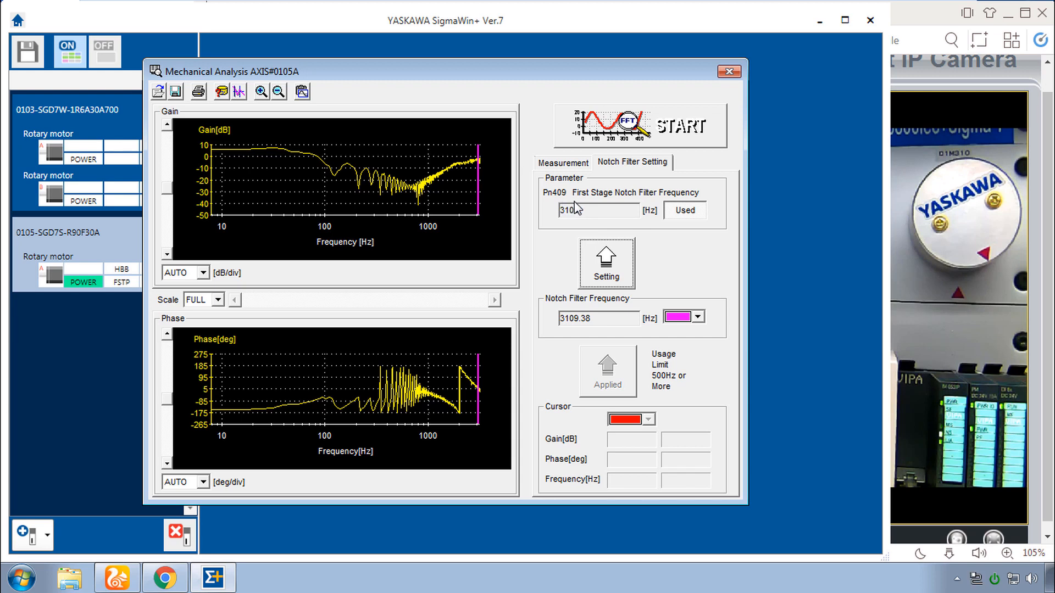
left_click(176, 93)
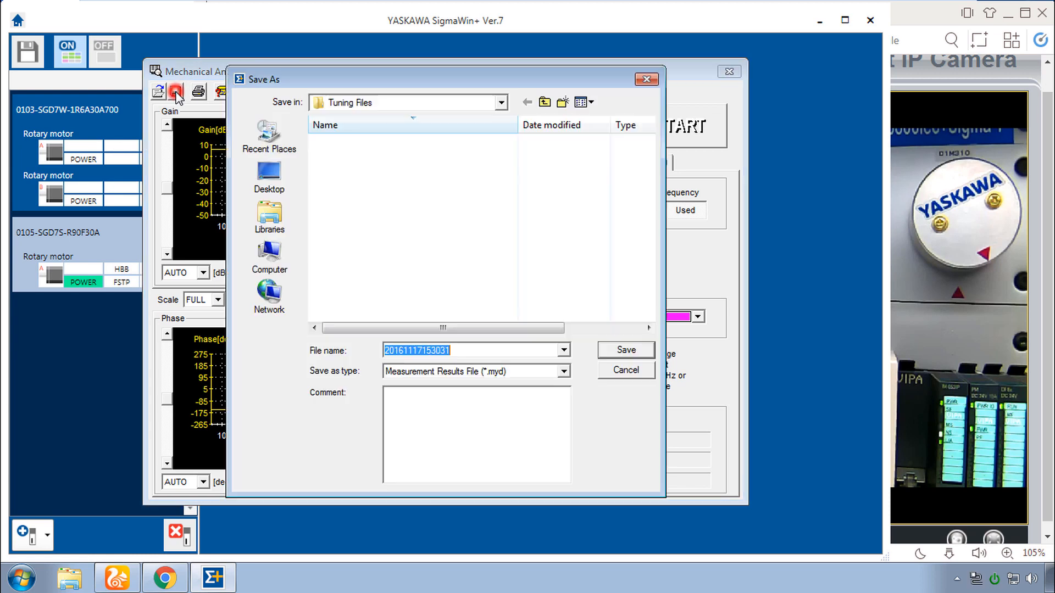
left_click(632, 351)
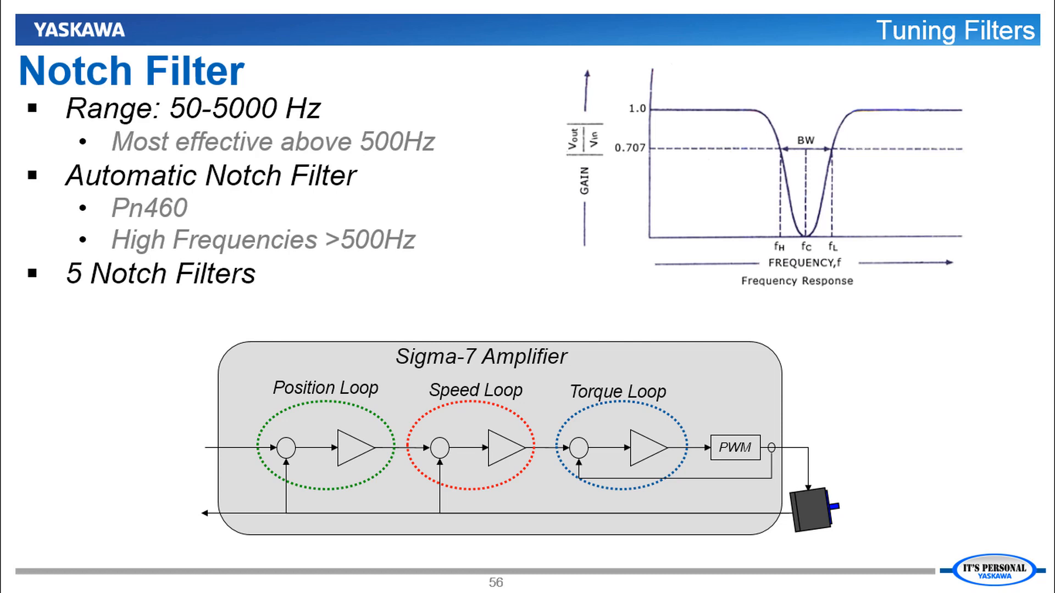
left_click(895, 476)
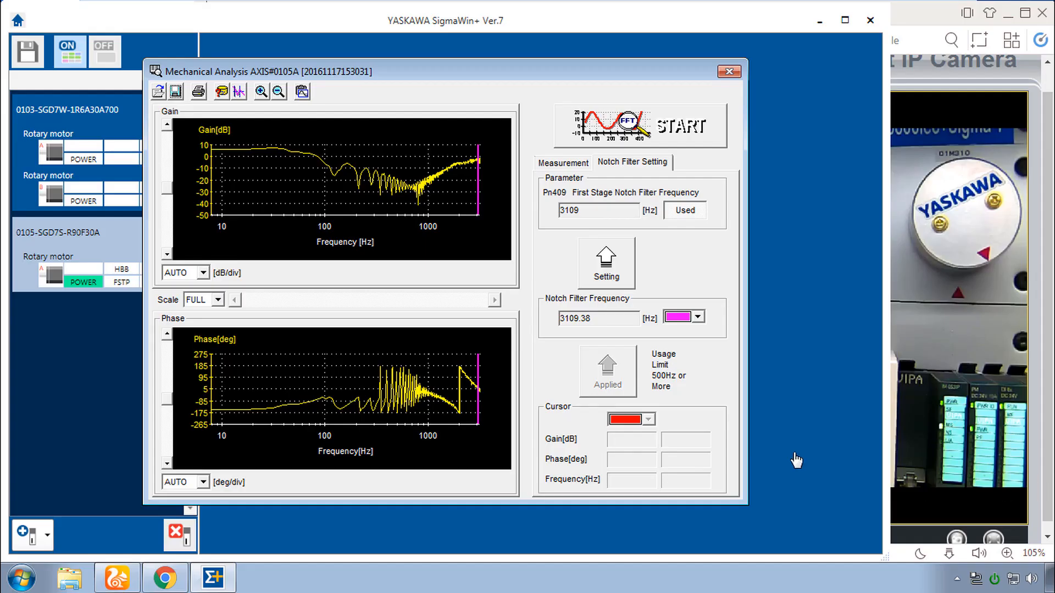
Close Mechanical Analysis and examine the first stage notch filter frequency and Q value among the Torque (Pn4xx-) parameters.
left_click(729, 72)
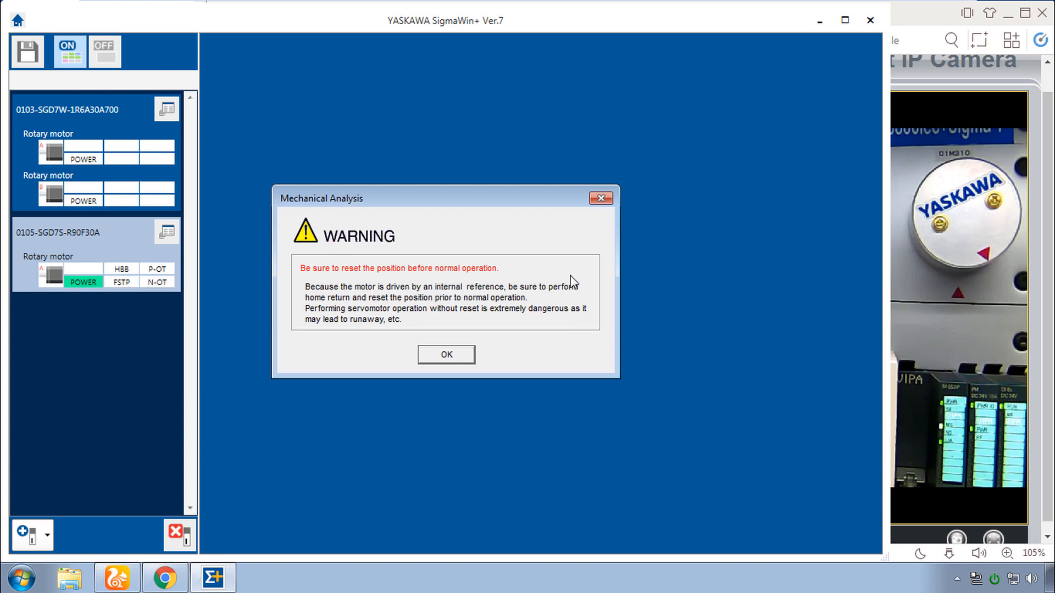
left_click(446, 357)
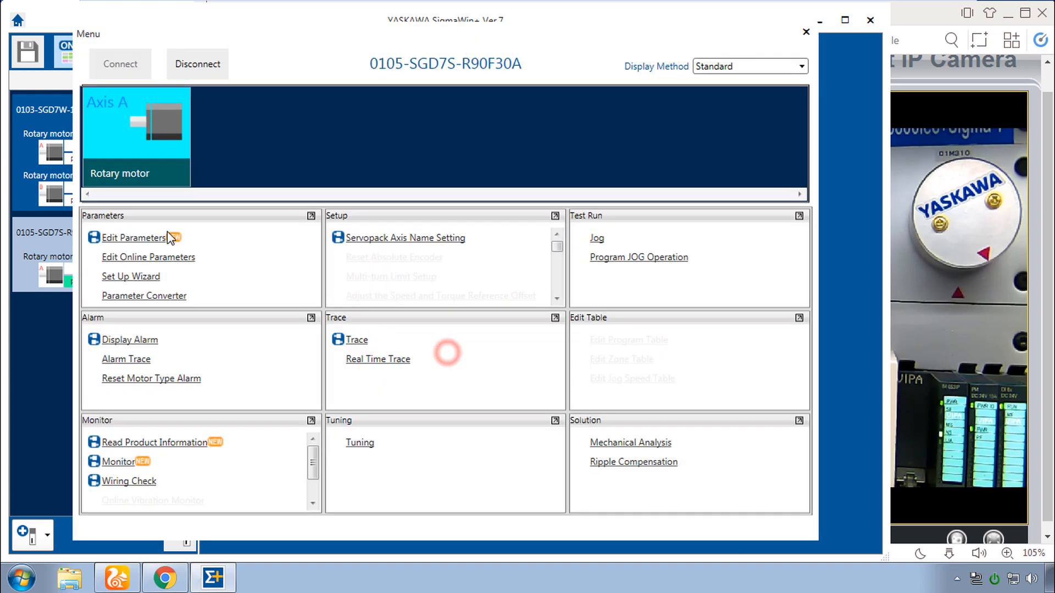
left_click(115, 239)
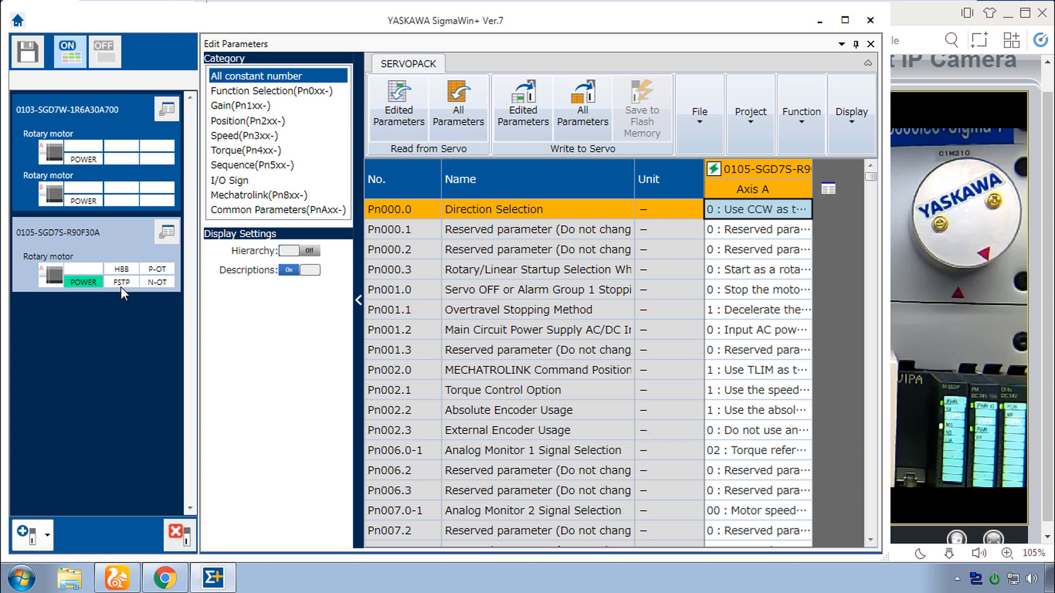
left_click(246, 154)
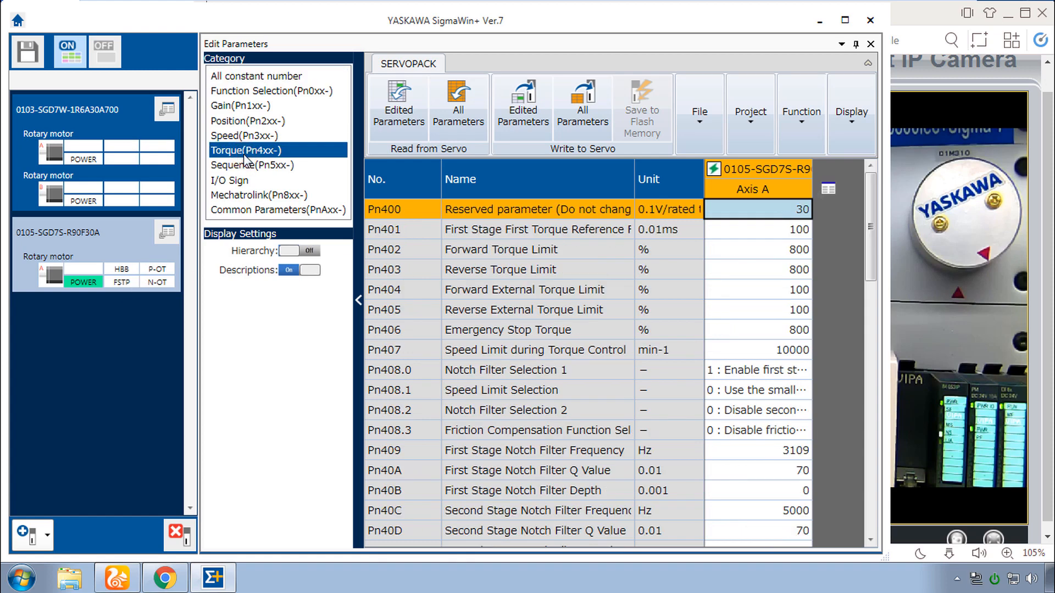
left_click_drag(870, 214, 870, 268)
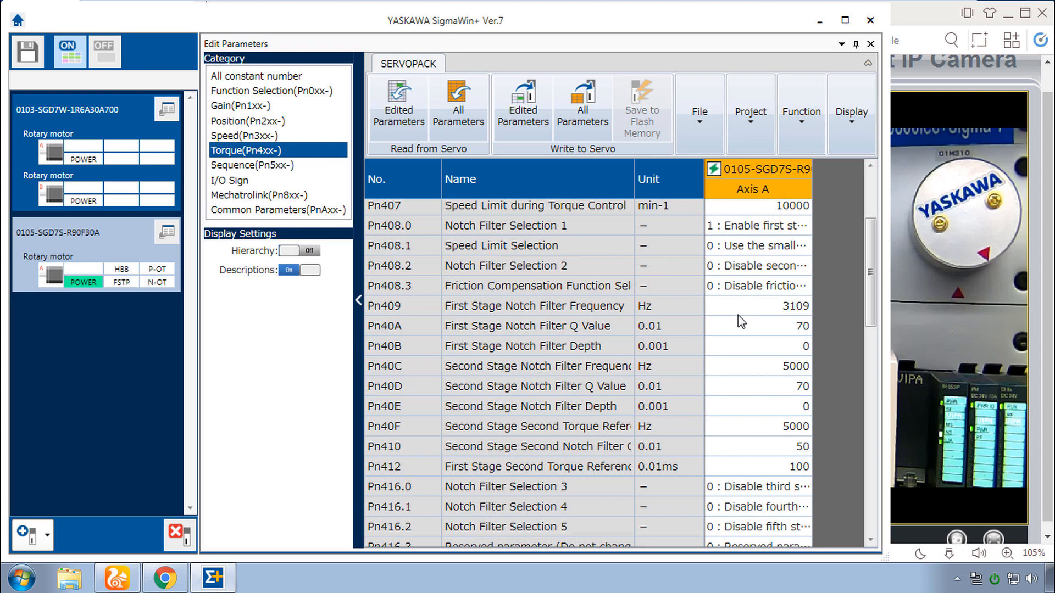
left_click(755, 308)
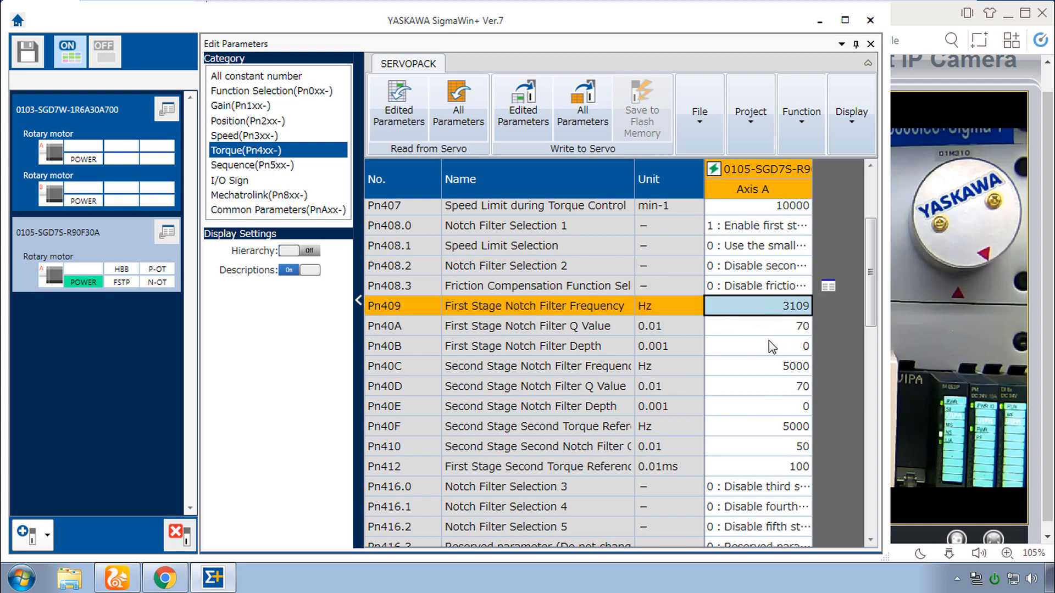
left_click(761, 326)
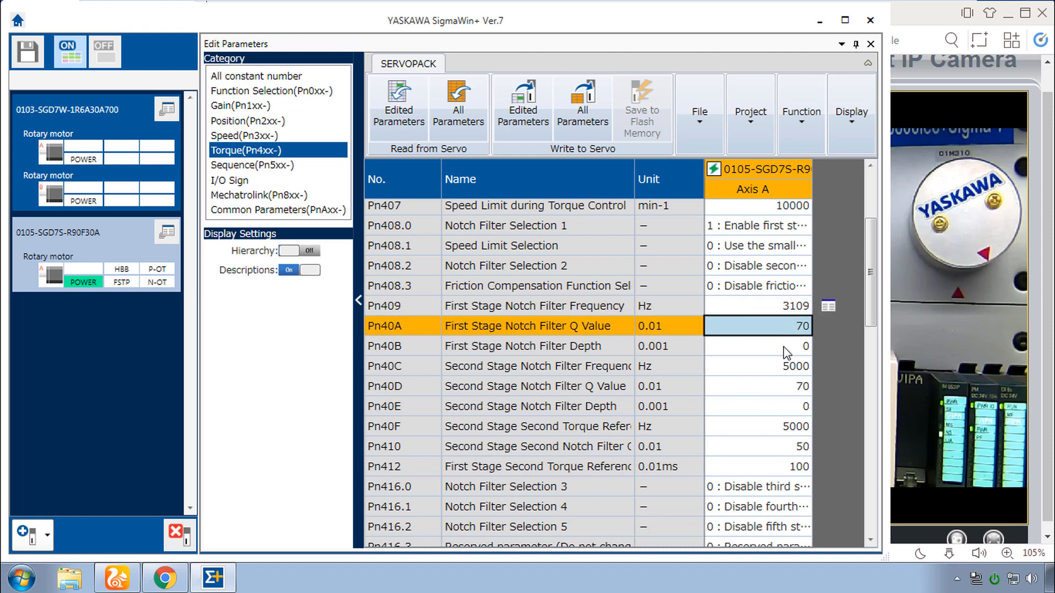
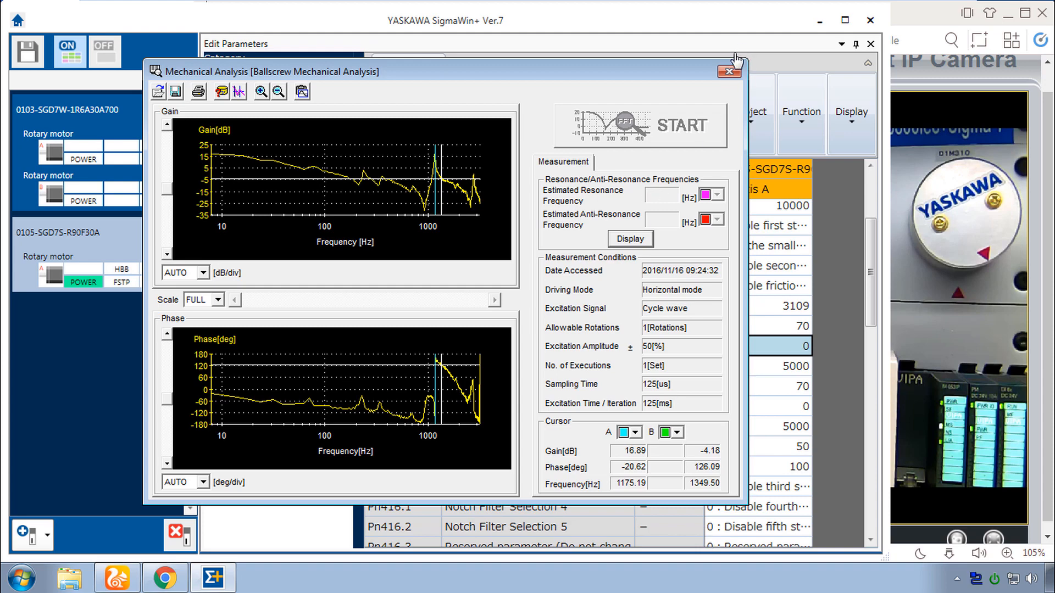
Close the analysis and parameter windows, and launch Tuning for servopack 0105, accepting the Pn170 change to 0:Disable tuning-less function.
left_click(730, 72)
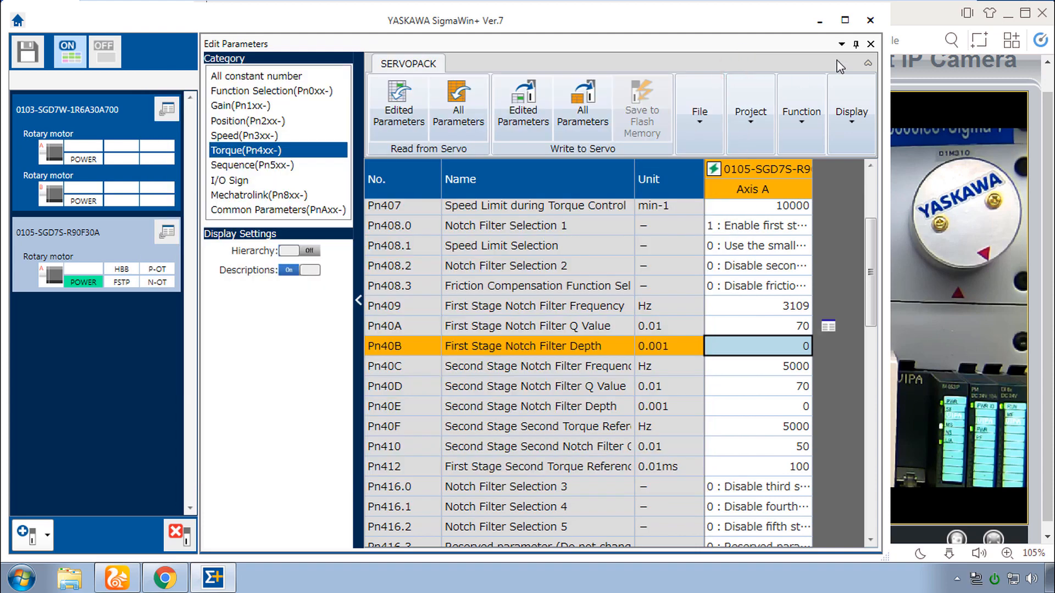
left_click(872, 44)
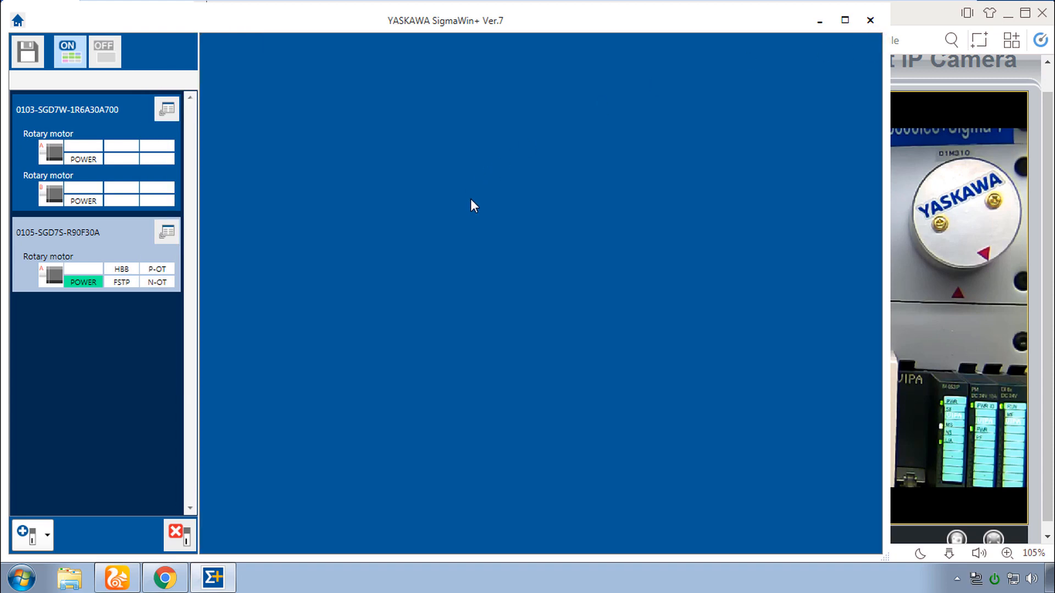
left_click(167, 234)
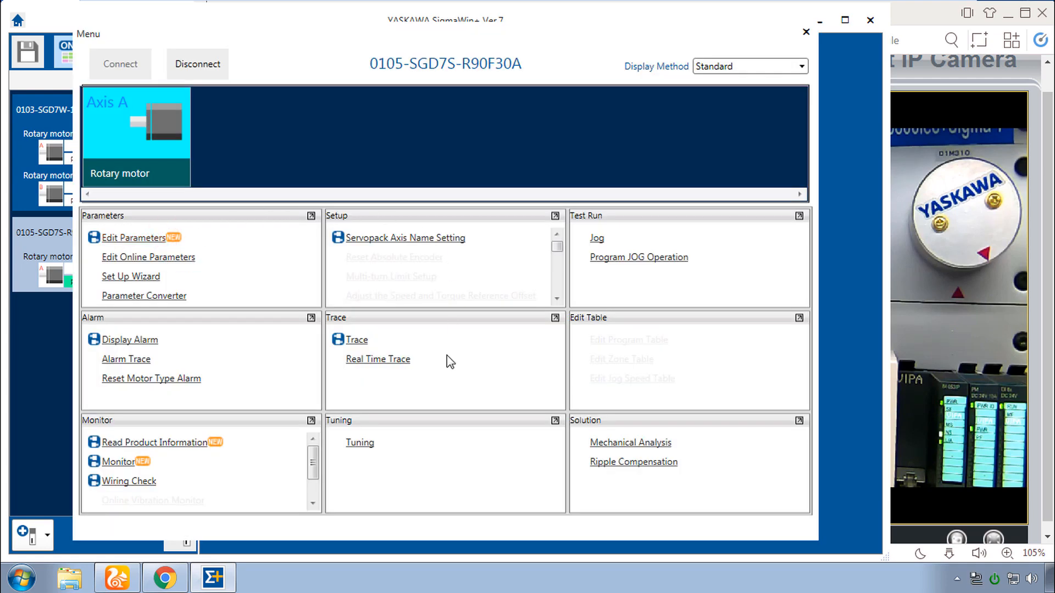
left_click(363, 446)
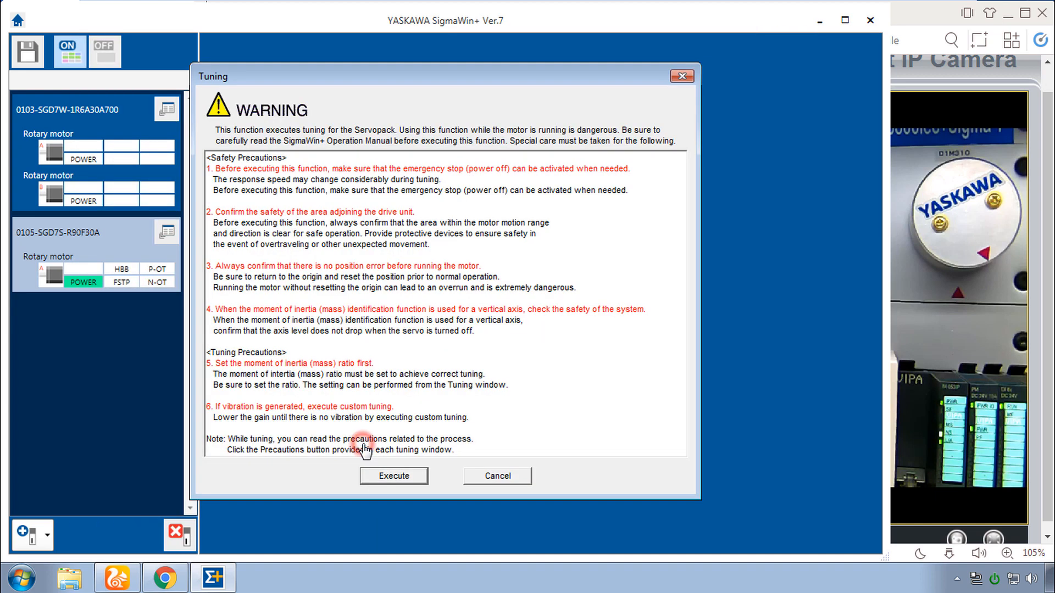
left_click(404, 476)
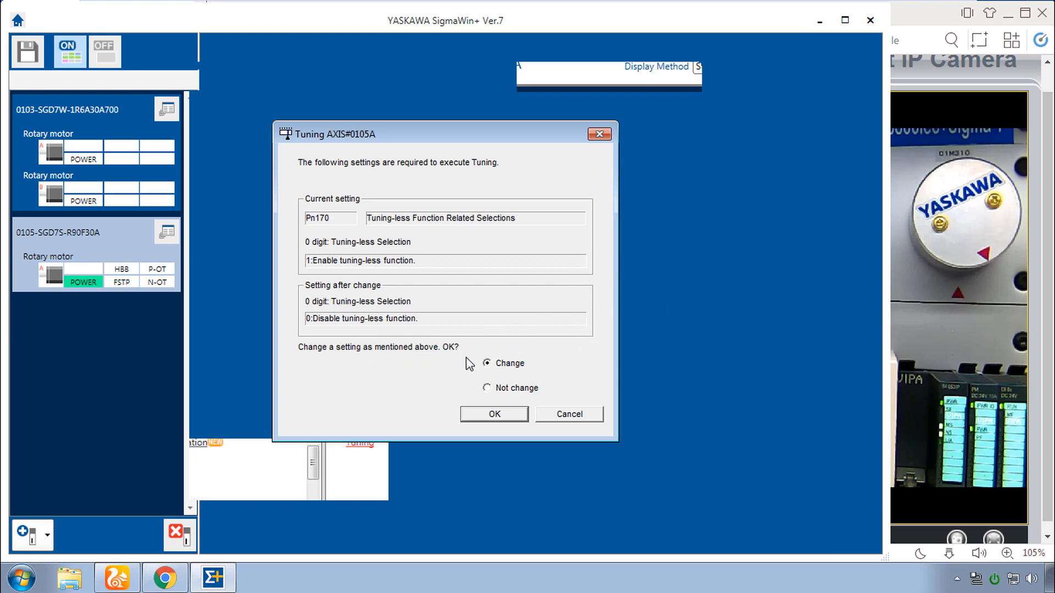
left_click(494, 414)
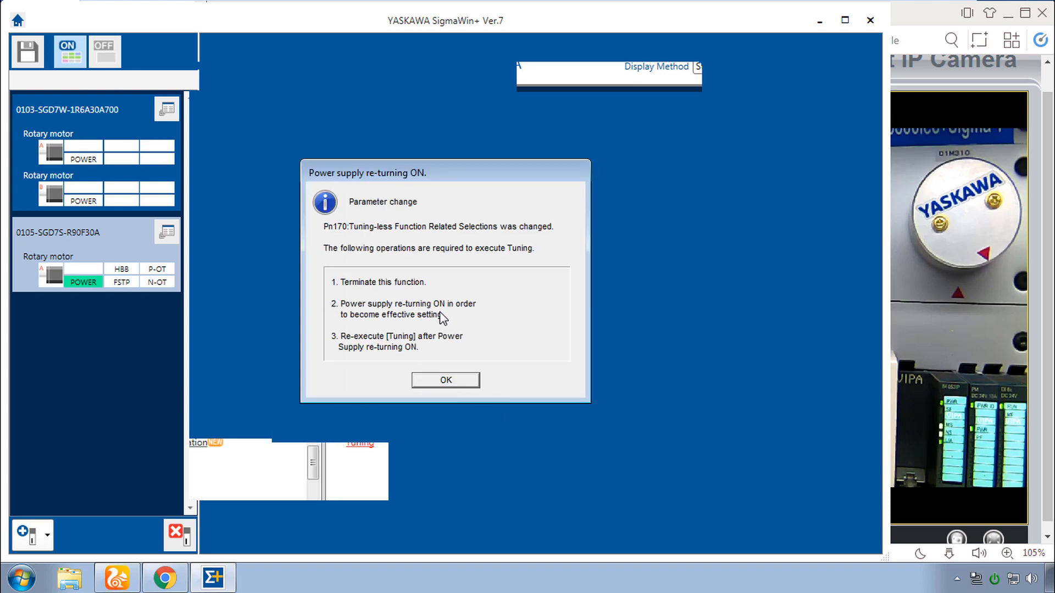
left_click(456, 380)
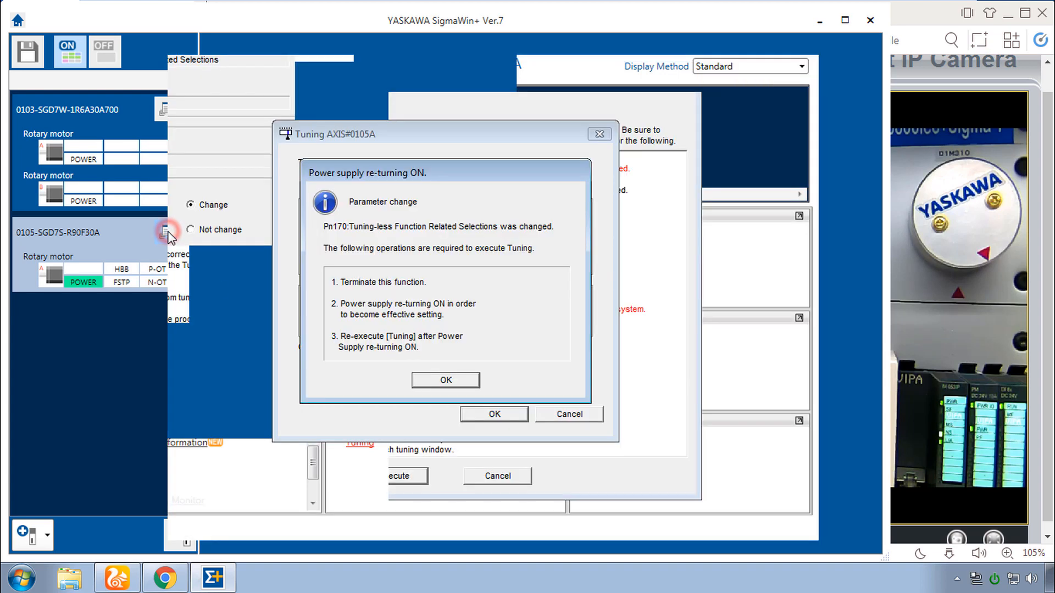
Execute a software reset of servopack 0105 and acknowledge its completion.
left_click(167, 231)
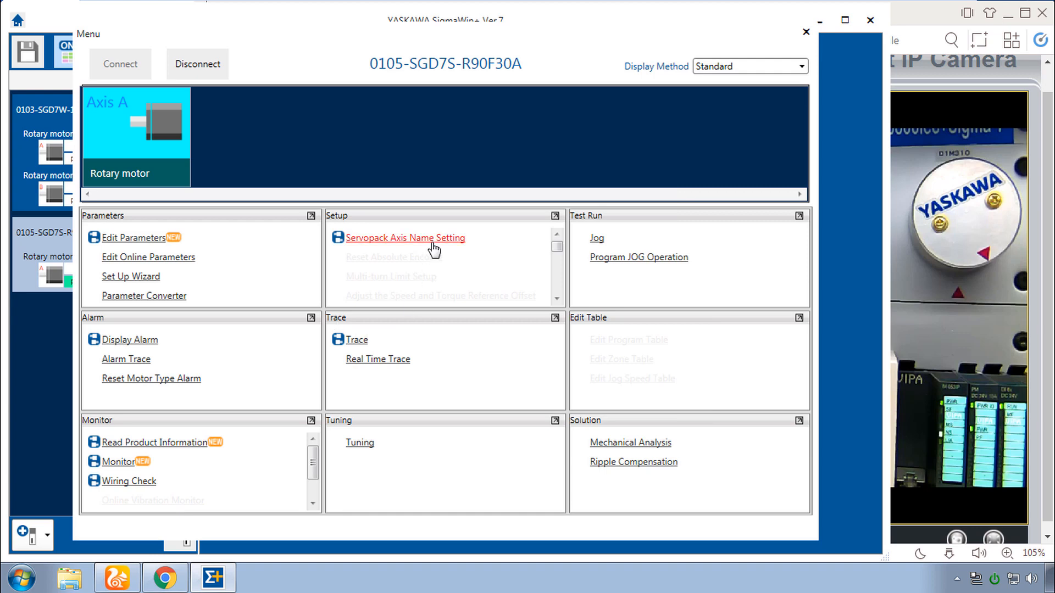
scroll(556, 291, "down", 3)
left_click(384, 287)
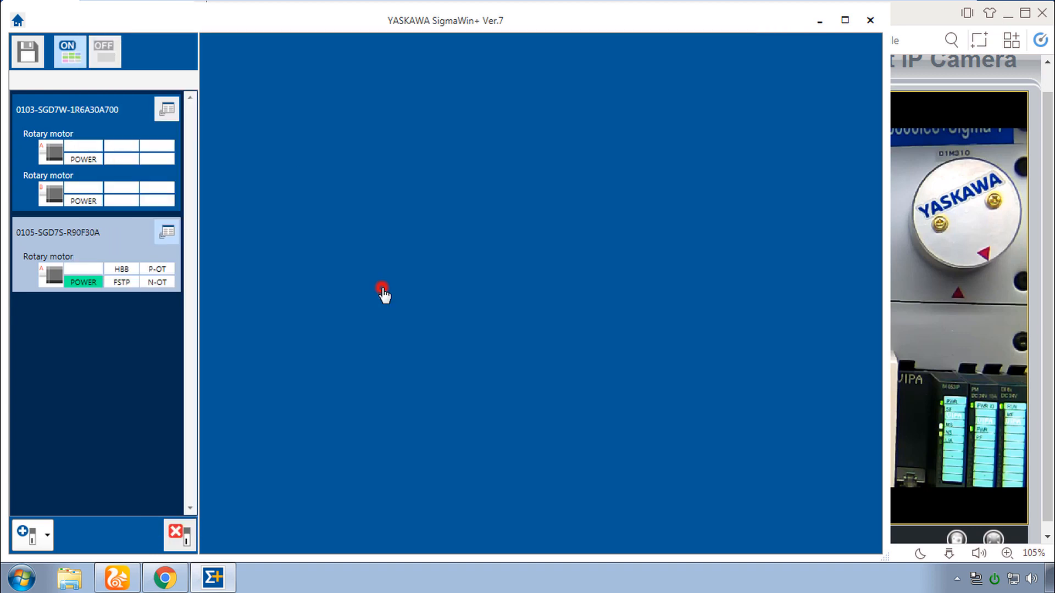
left_click(391, 379)
left_click(454, 262)
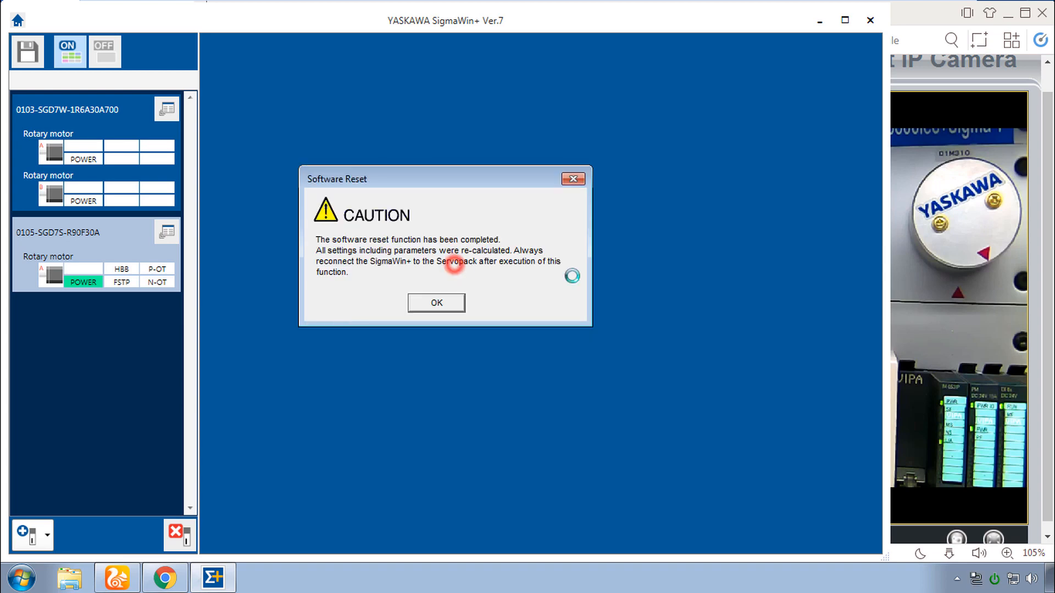
left_click(436, 302)
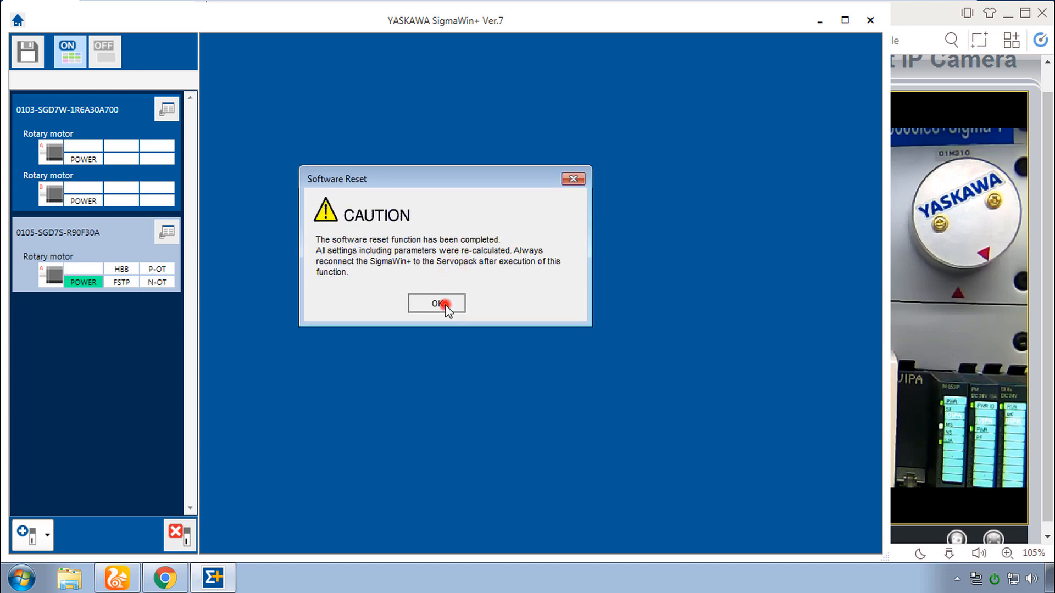
Start Tuning again for servopack 0105 and proceed to the advanced adjustment despite the moment of inertia ratio warning.
left_click(167, 232)
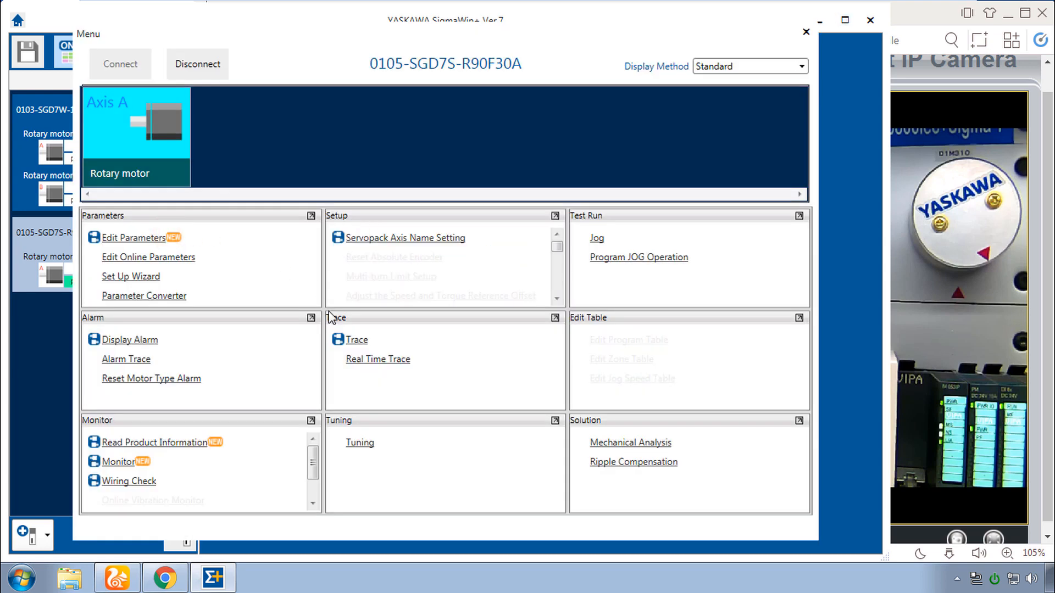
left_click(363, 444)
left_click(392, 478)
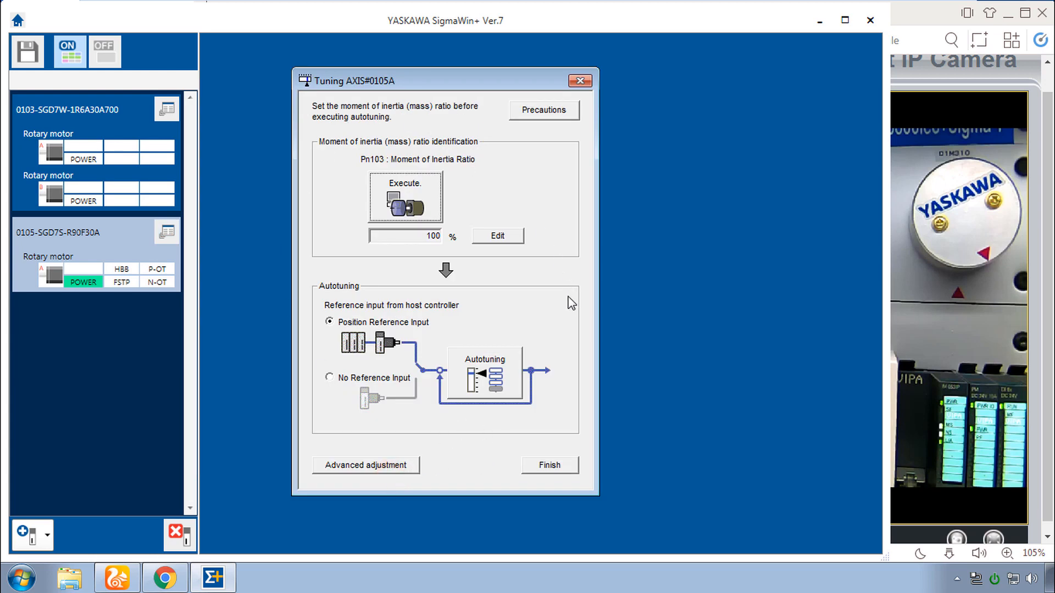
left_click(362, 466)
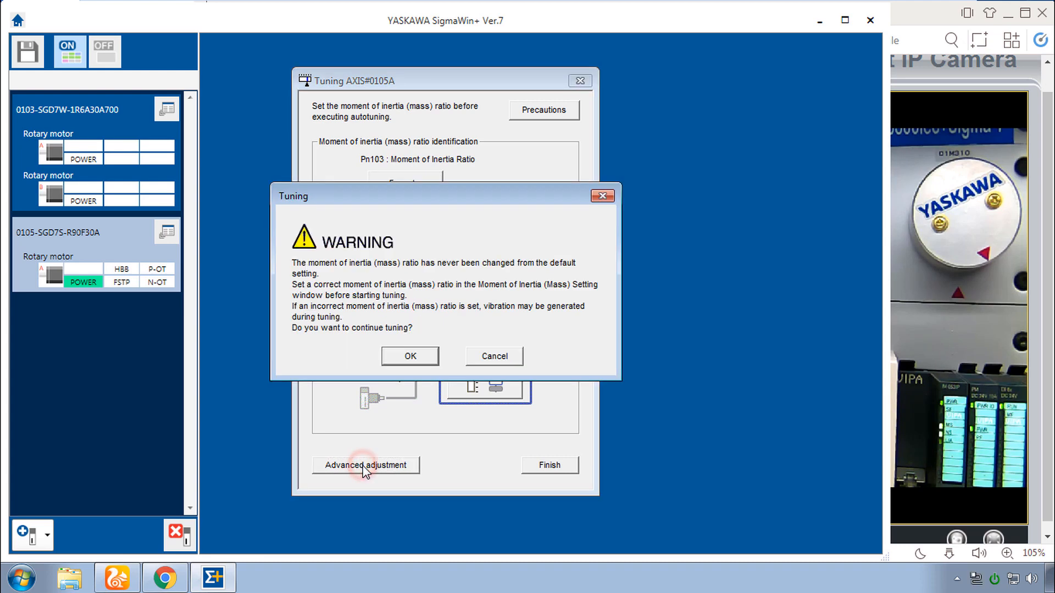
left_click(409, 357)
Begin custom tuning with mode 2 for positioning, mechanism 2 for ball screw or linear motor, and a moment of inertia ratio of 100%.
left_click(584, 280)
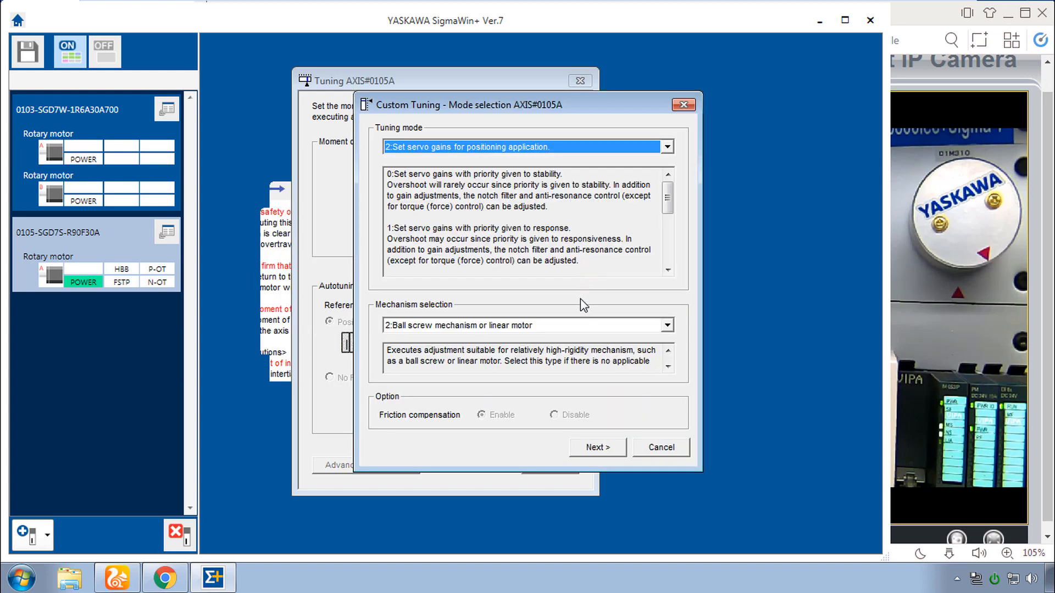
left_click(598, 448)
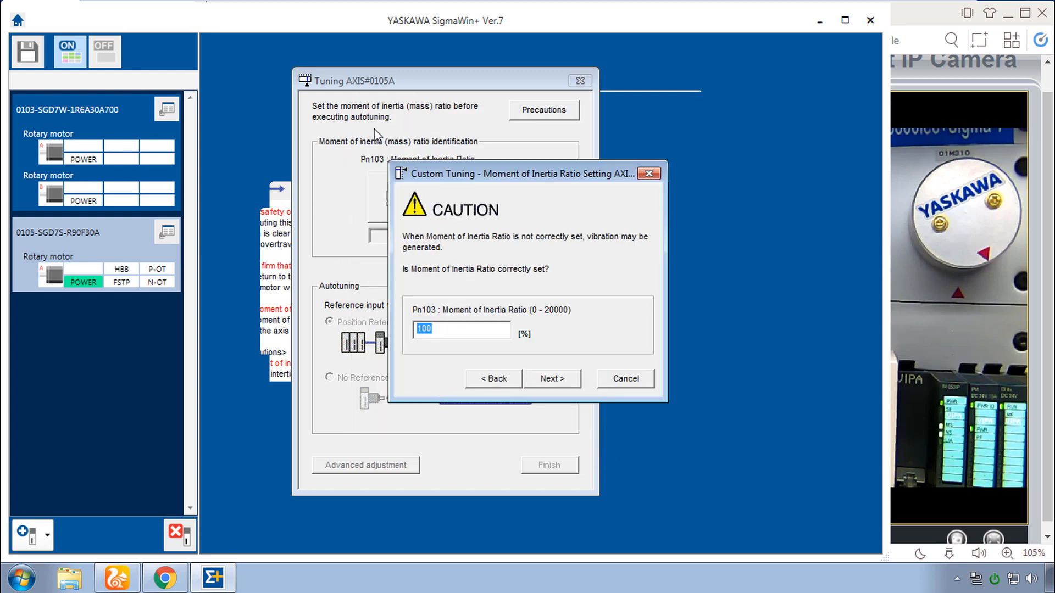
double_click(477, 332)
left_click(562, 380)
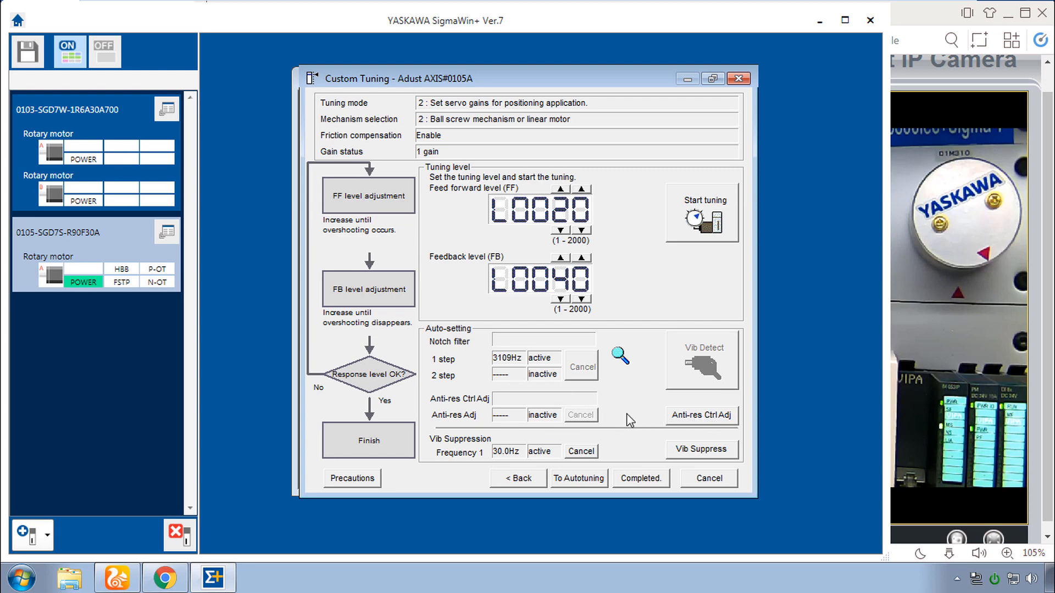
Start the anti-resonance control adjustment and choose manual frequency setting.
left_click(708, 419)
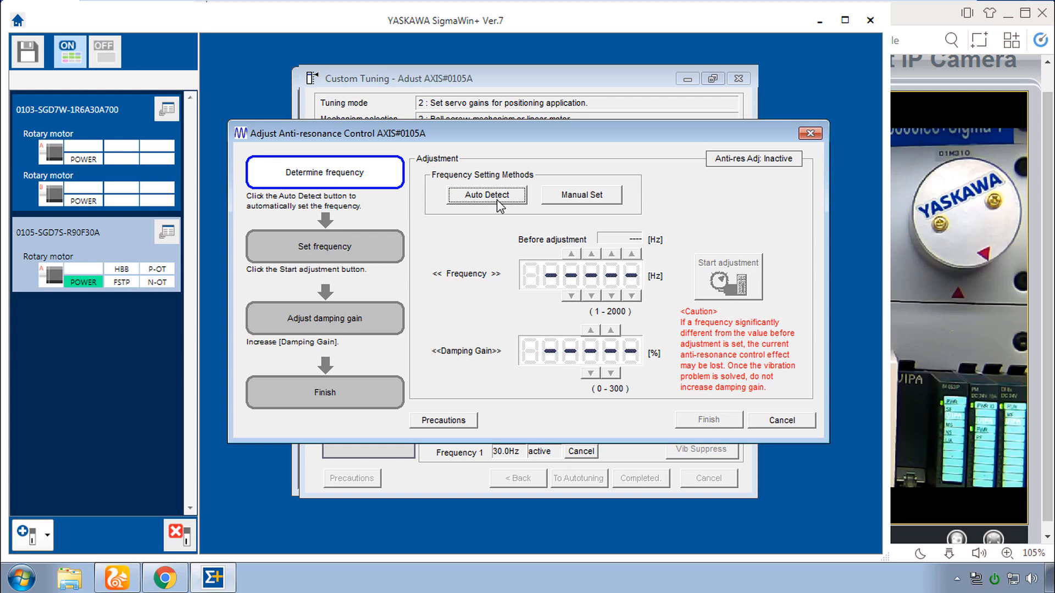
left_click(598, 199)
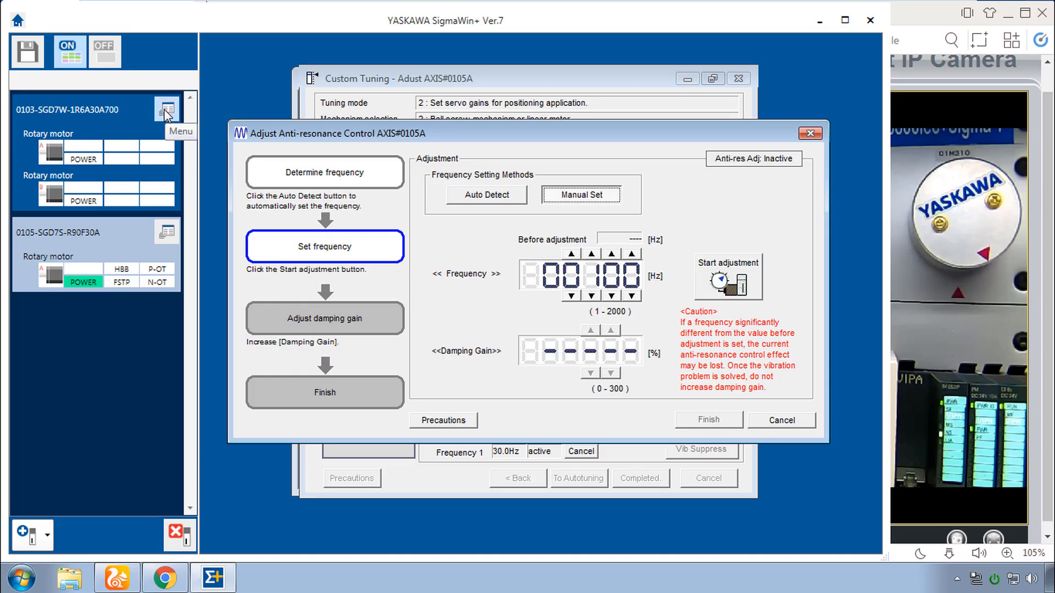
Open Mechanical Analysis from servopack 0103 and load the measurement results file Rotary Drive Mechanical Analysis.myd.
left_click(167, 111)
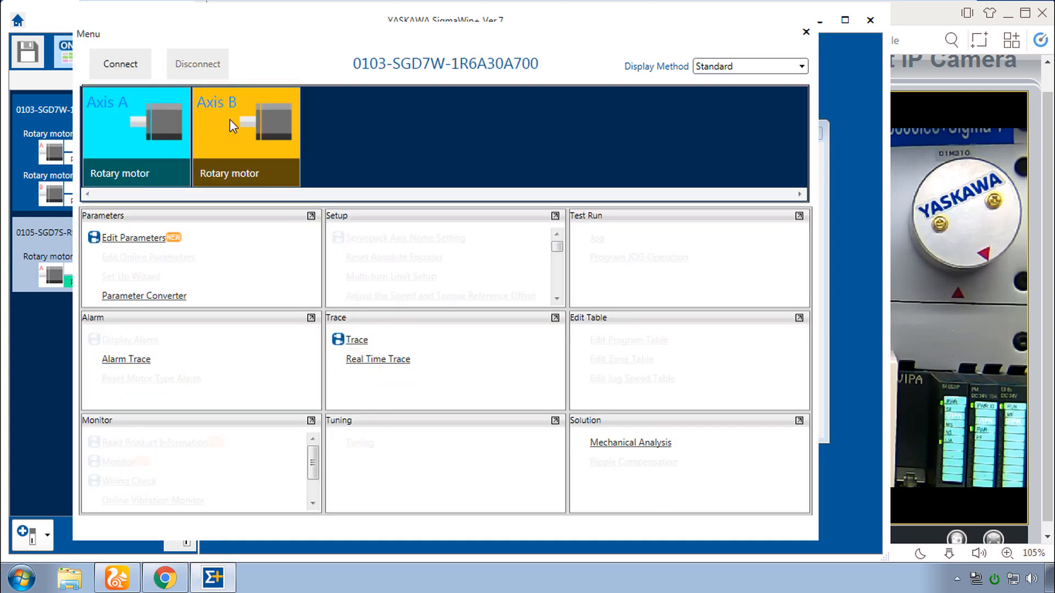
left_click(636, 444)
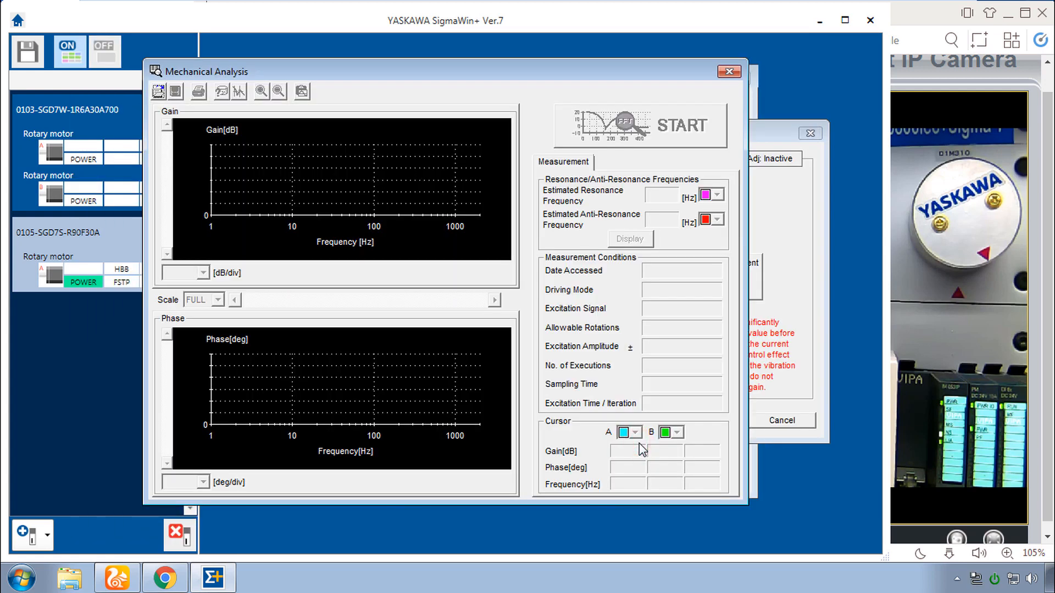
left_click(158, 93)
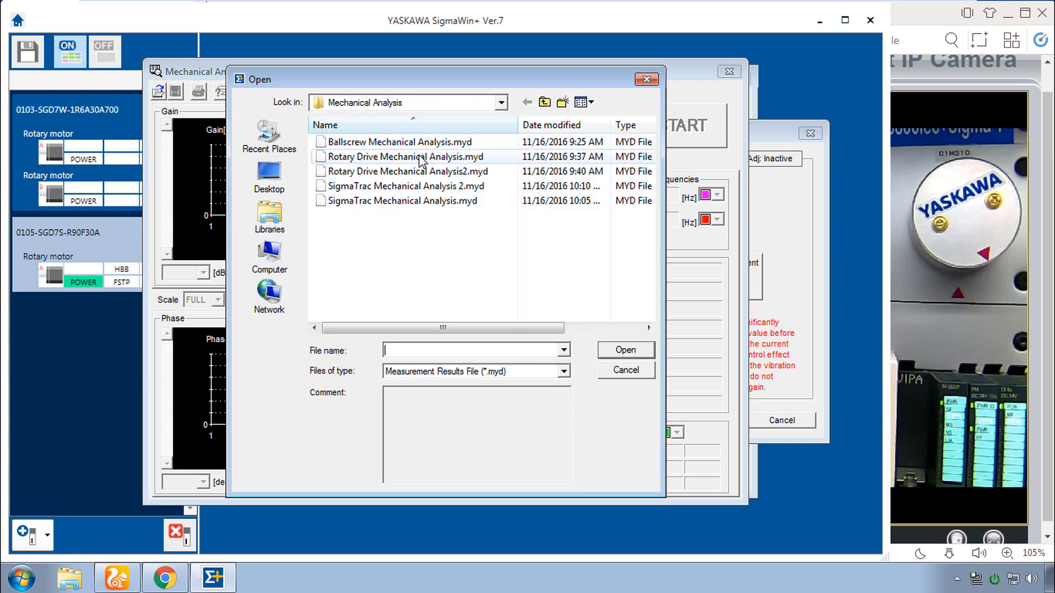
left_click(463, 161)
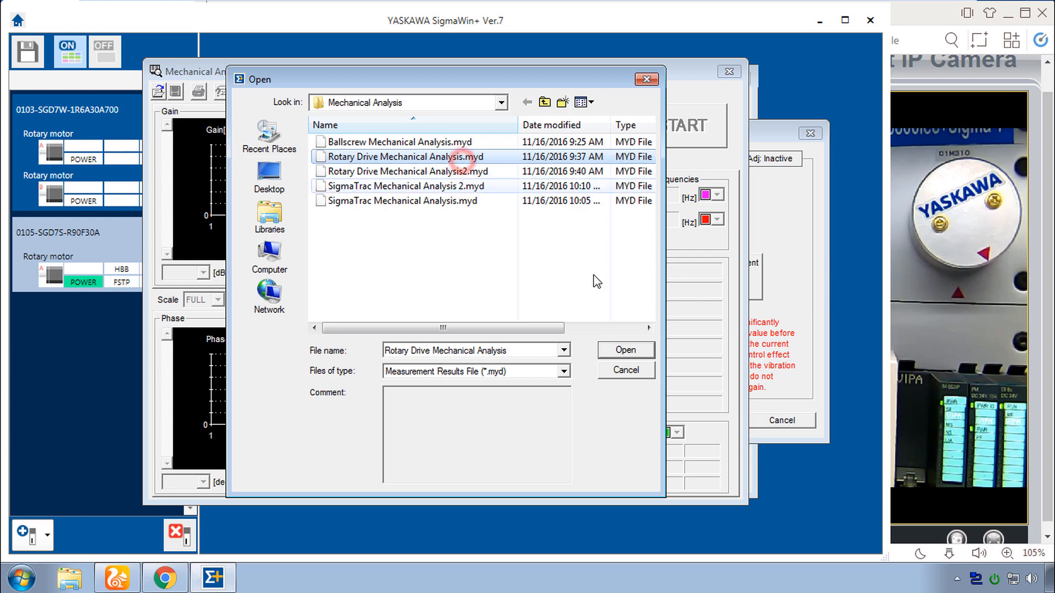
left_click(643, 355)
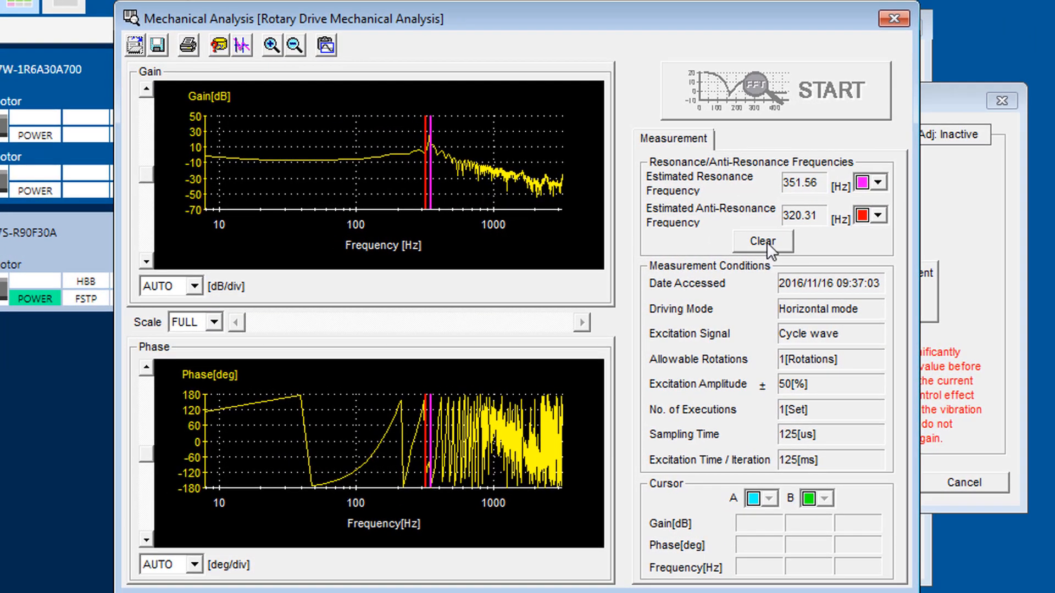
Clear the estimated resonance markers and place measuring cursor A on the gain peak at about 344 Hz.
left_click(764, 242)
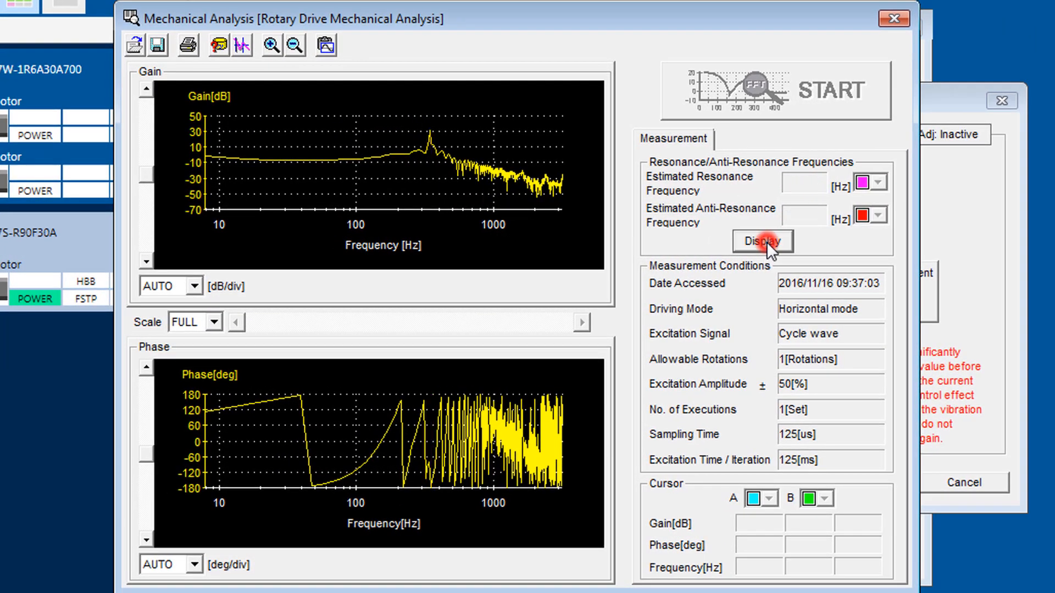
left_click(242, 48)
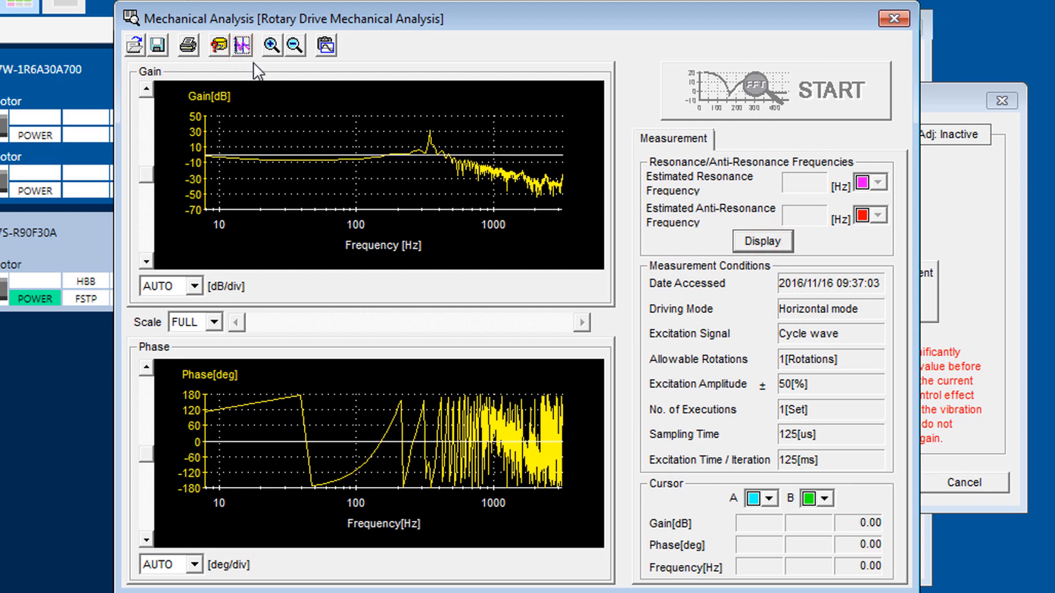
left_click_drag(272, 87, 431, 148)
left_click(429, 146)
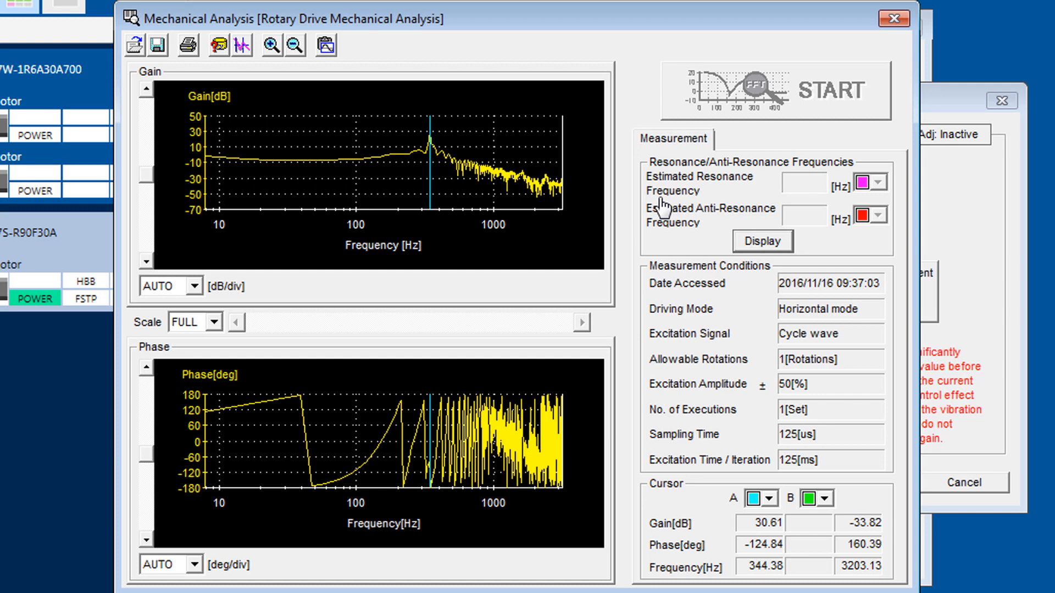
Load the measurement results file Rotary Drive Mechanical Analysis2.myd in Mechanical Analysis.
left_click(884, 18)
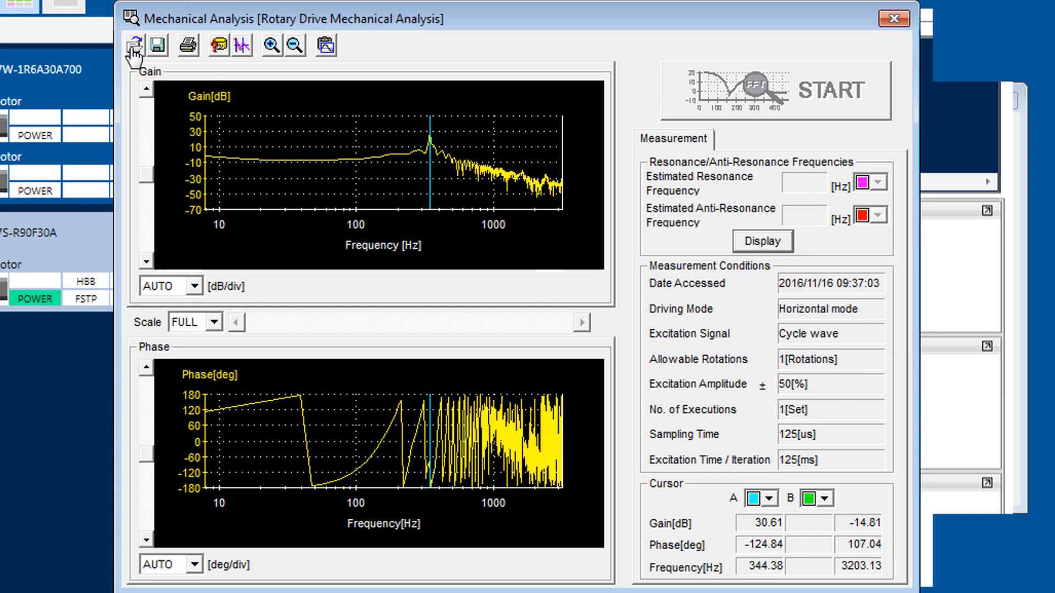
left_click(133, 47)
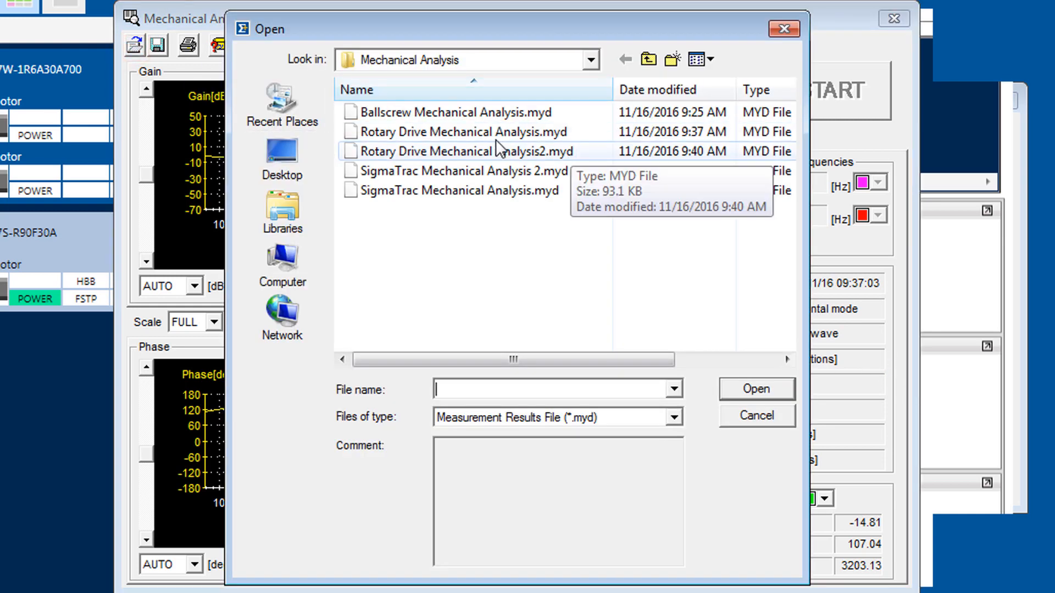
left_click(382, 152)
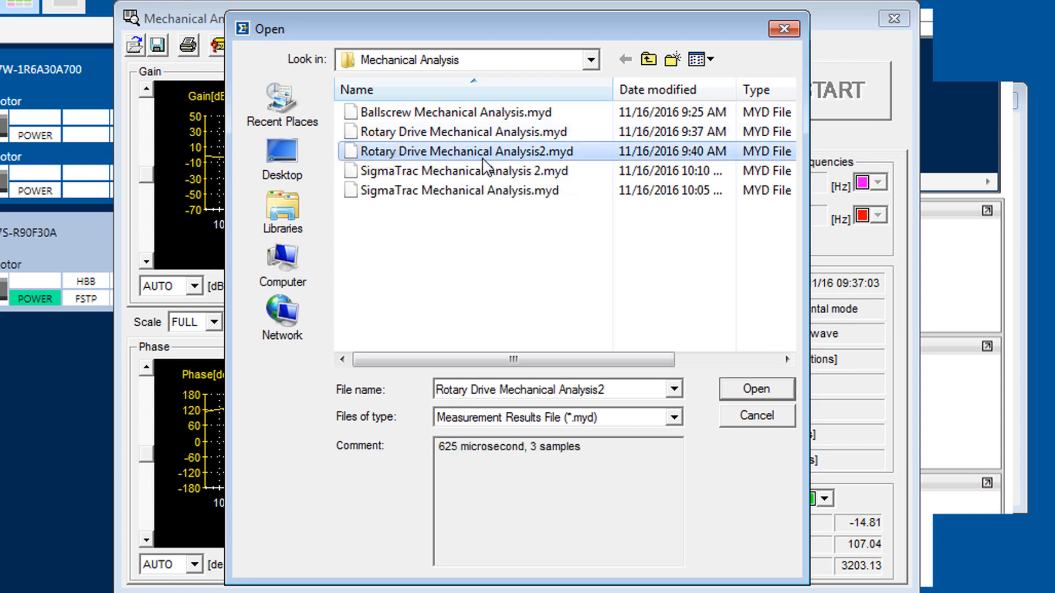
left_click(757, 390)
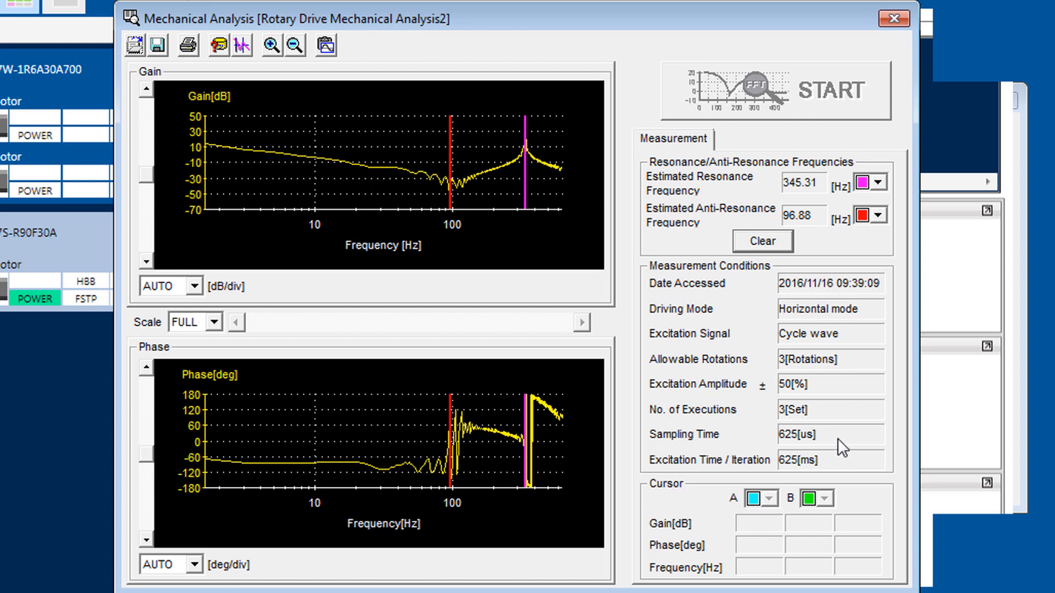
Clear the estimated markers in the second rotary drive analysis and measure its gain peak with cursor A.
left_click(757, 243)
left_click(240, 49)
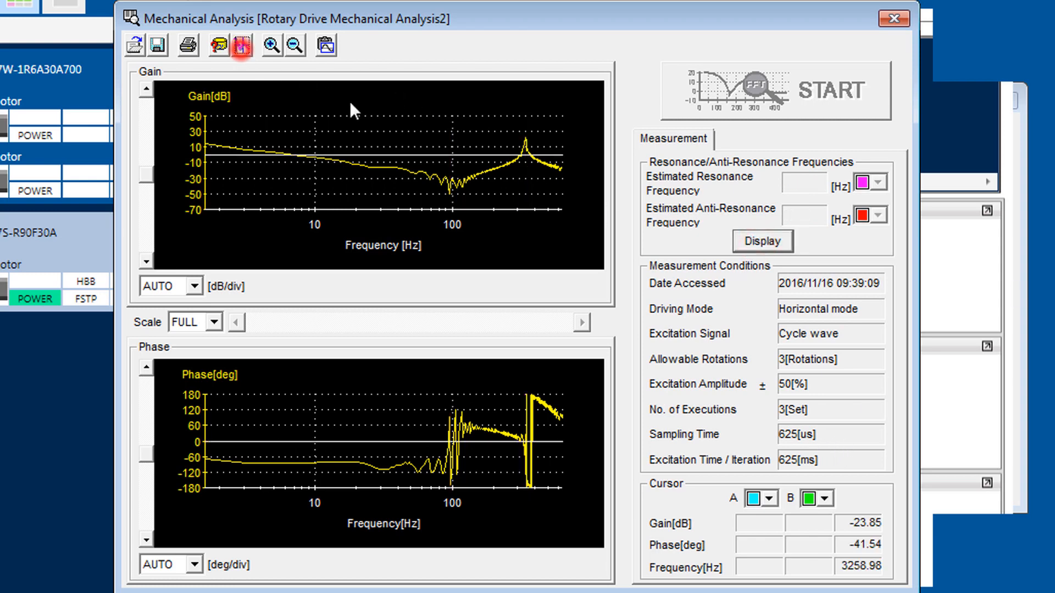
left_click(525, 171)
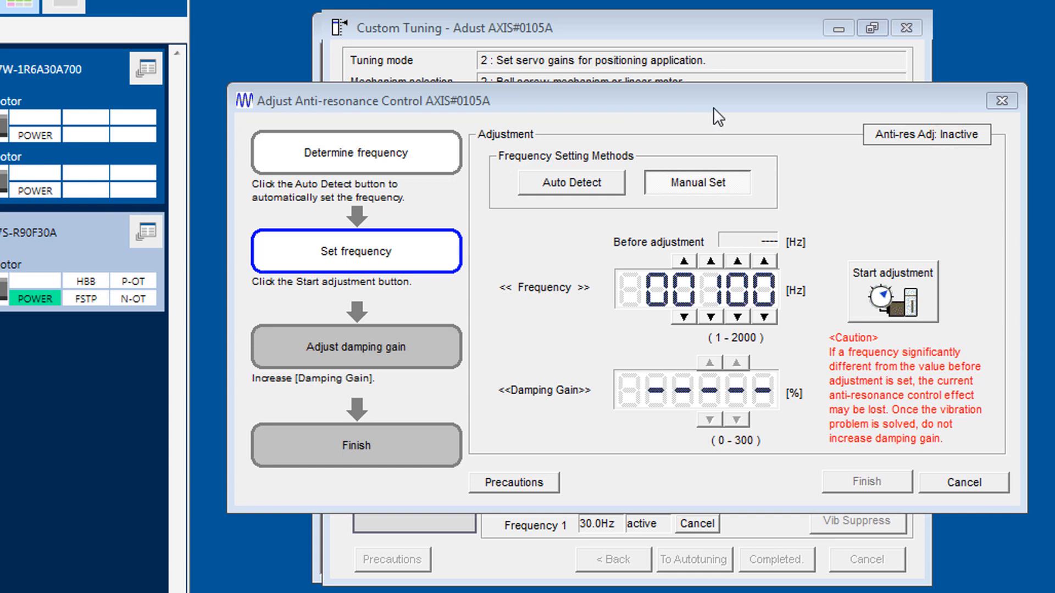
Return to the anti-resonance control adjustment and set its frequency to 344 Hz.
left_click(717, 108)
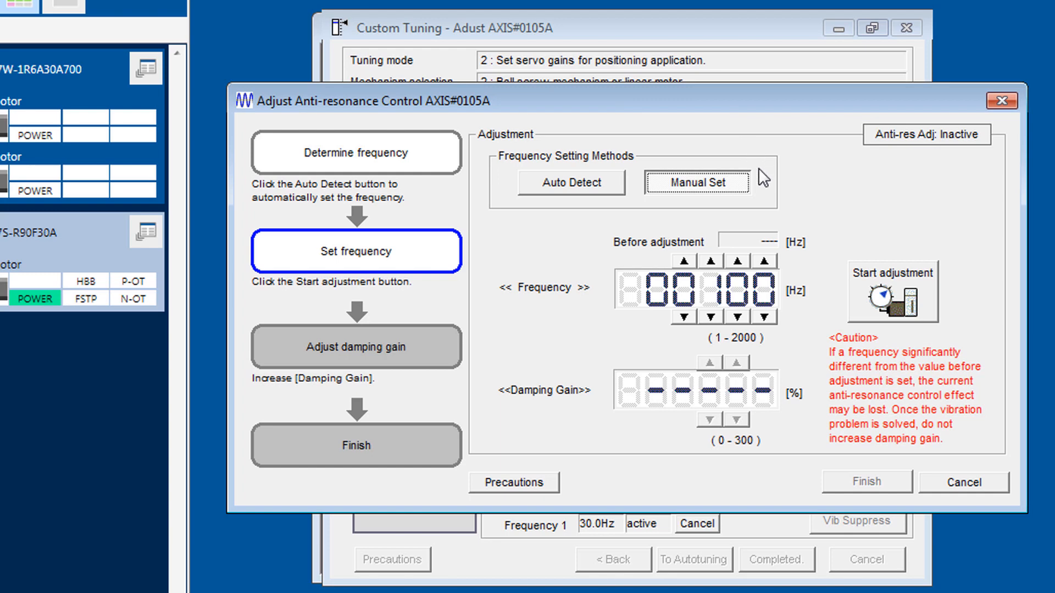
left_click(712, 261)
left_click(711, 261)
left_click(738, 261)
left_click(738, 261)
left_click(738, 261)
left_click(737, 261)
left_click(765, 261)
left_click(765, 261)
left_click(765, 260)
left_click(765, 261)
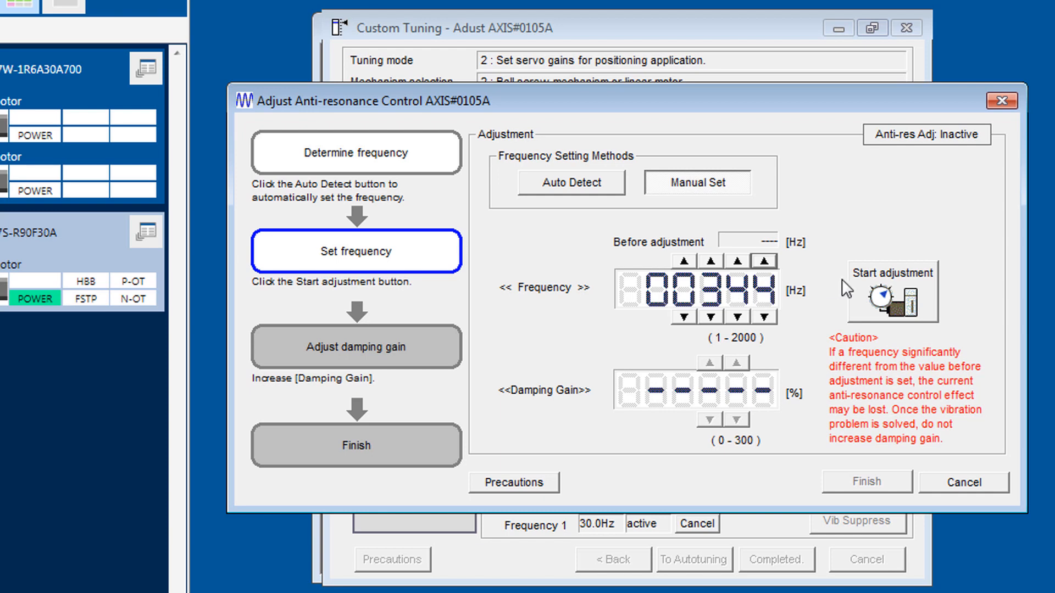
Start the anti-resonance adjustment at 344 Hz and set its damping gain to 180 %.
left_click(886, 294)
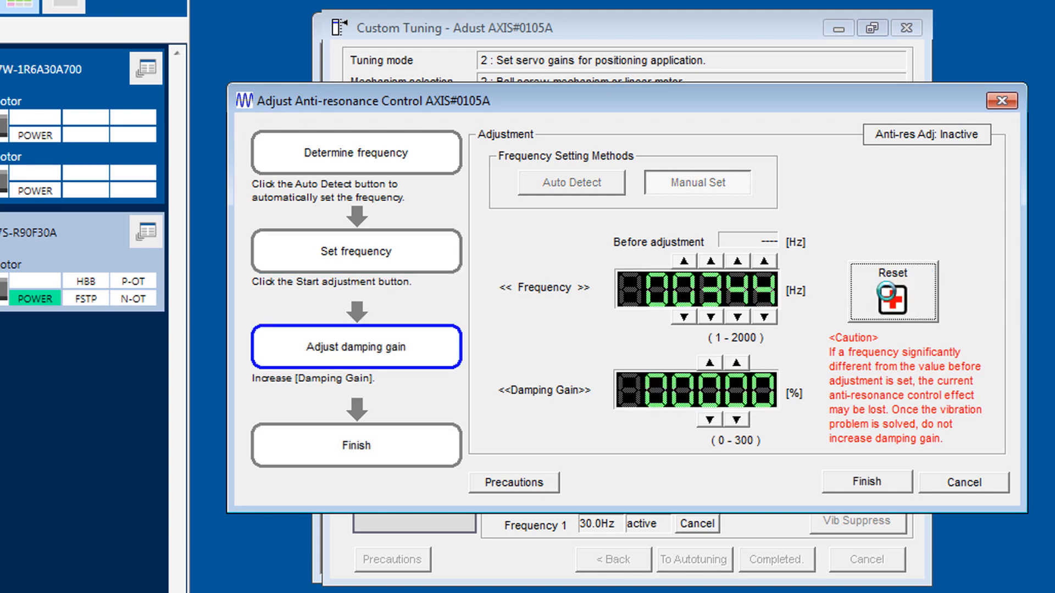
left_click(709, 364)
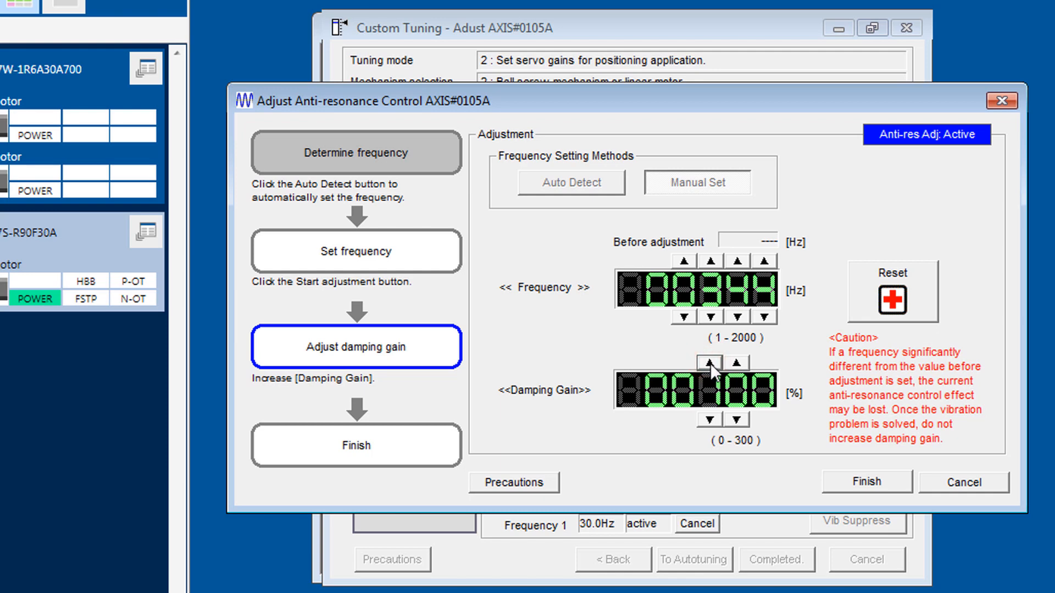
left_click(710, 362)
left_click(737, 420)
left_click(737, 420)
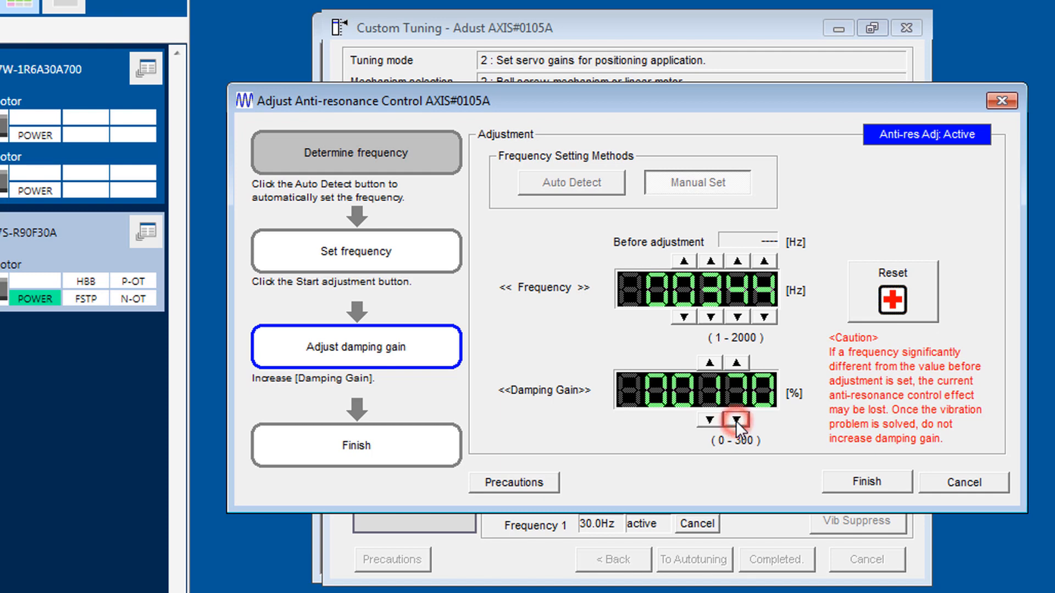
left_click(737, 363)
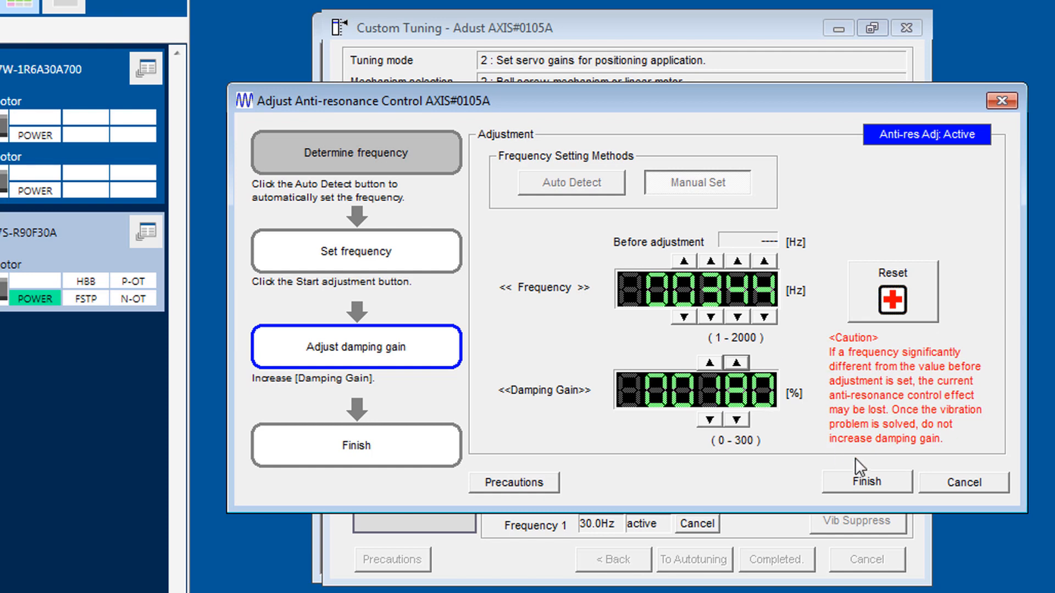
Finish the anti-resonance adjustment, then complete custom tuning and leave the tuning window for the axis.
left_click(866, 482)
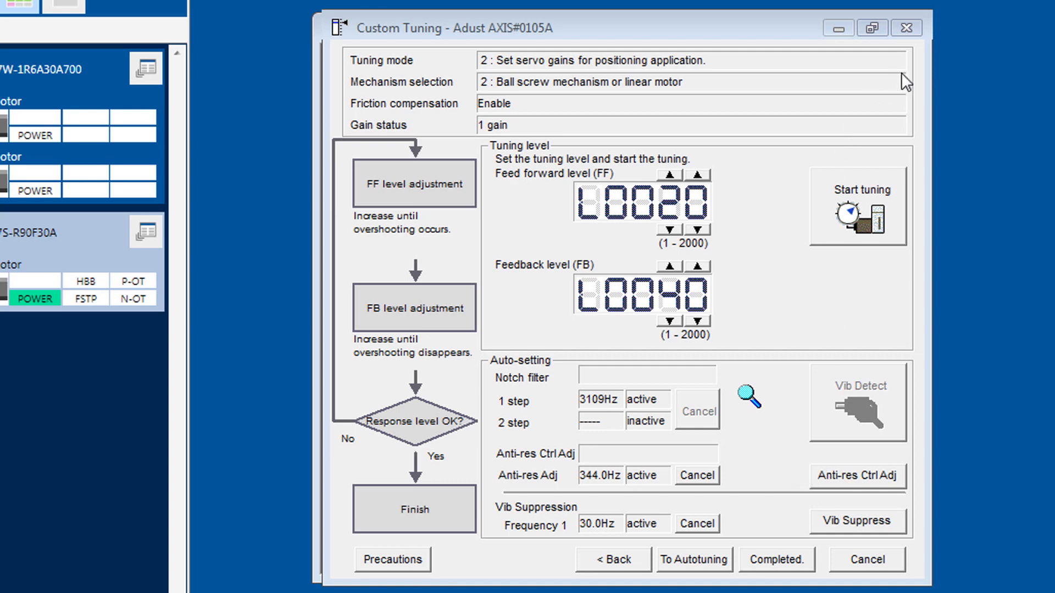
left_click(776, 558)
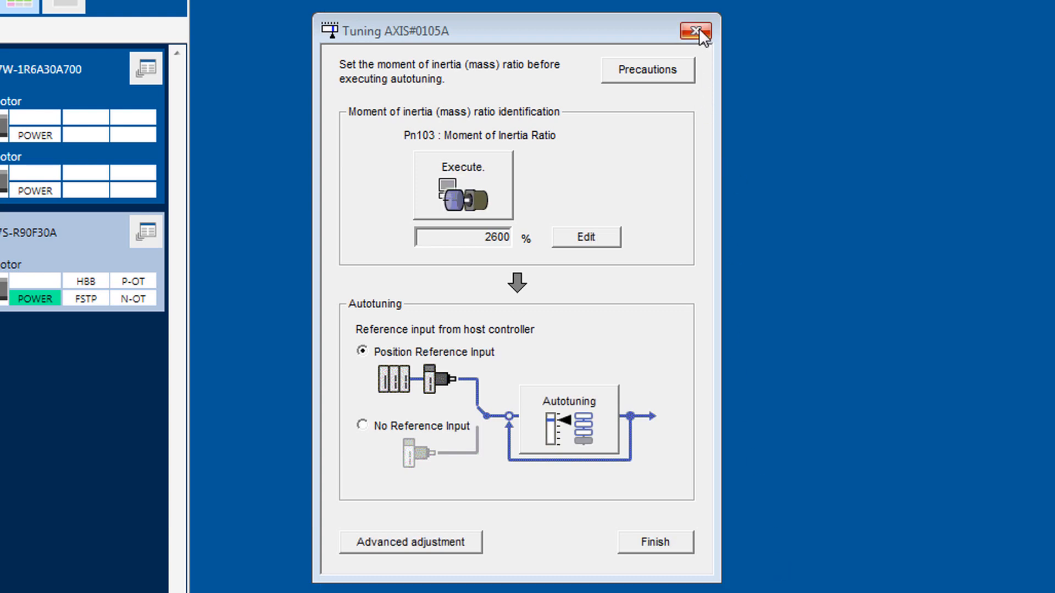
left_click(695, 31)
Open the gain parameters (Pn1xx) of 0105-SGD7S-R90F30A and examine anti-resonance frequency Pn161, damping gain Pn163 and control selection Pn160.0.
left_click(144, 231)
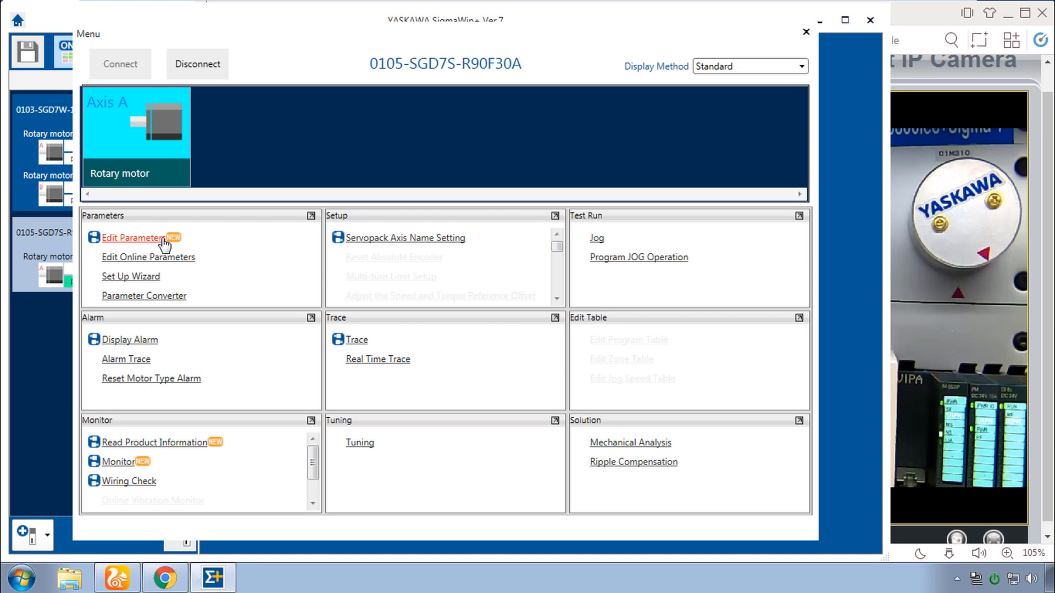
left_click(164, 240)
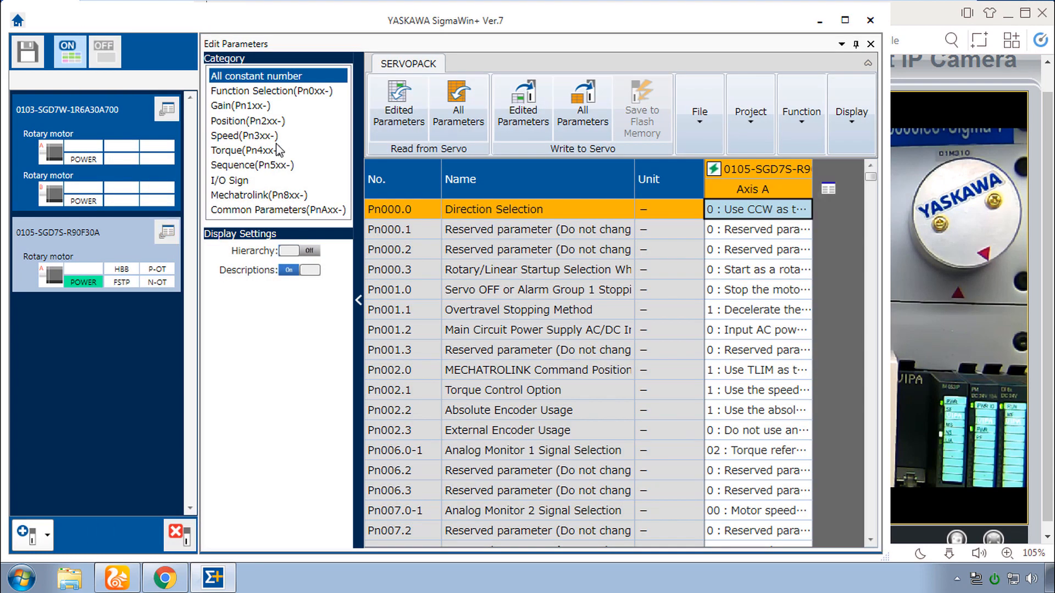
left_click(254, 107)
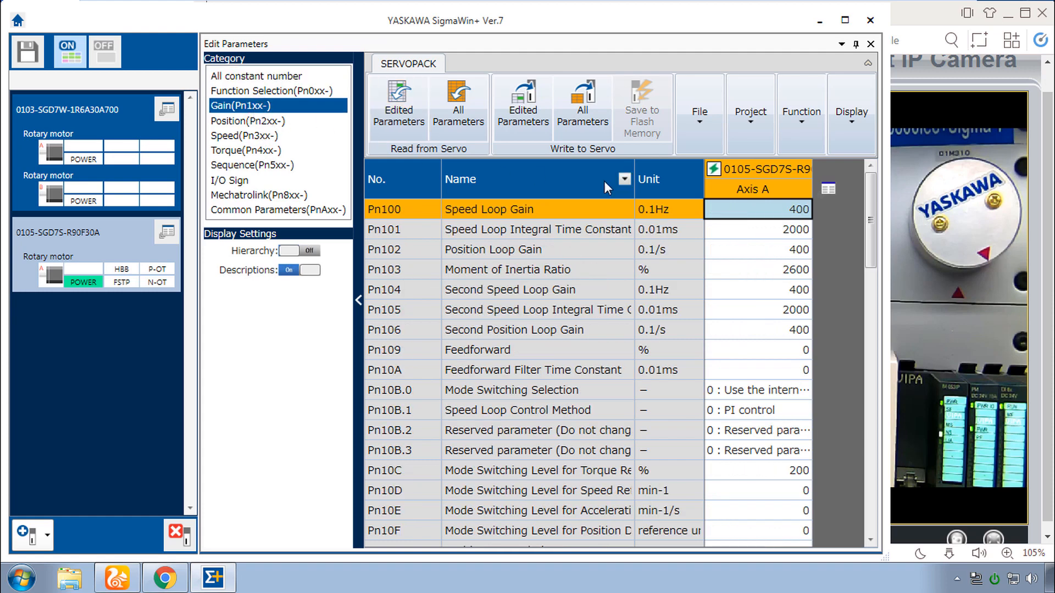
left_click_drag(874, 219, 871, 486)
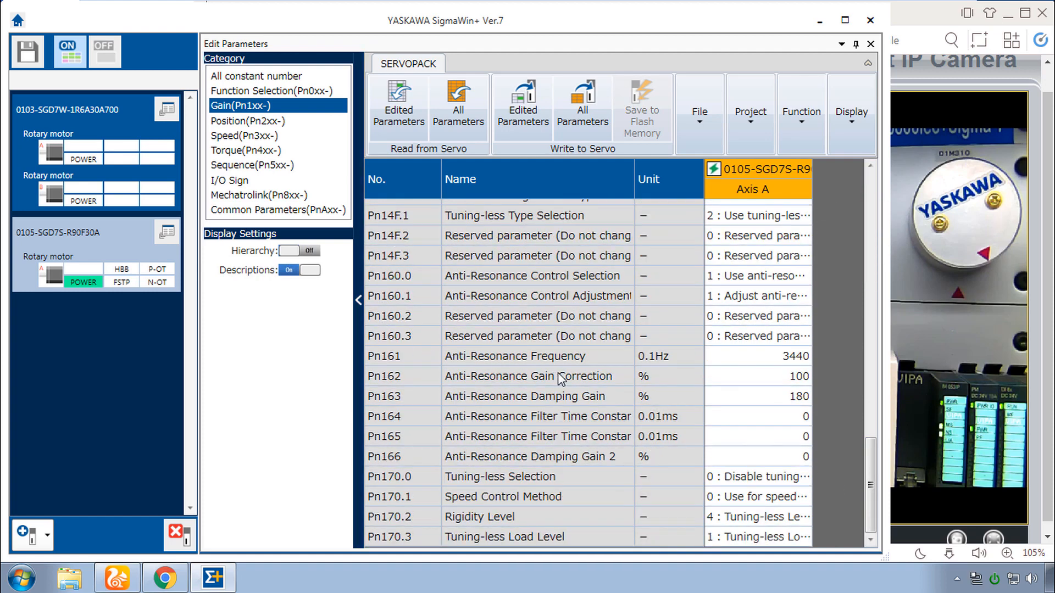
left_click(771, 360)
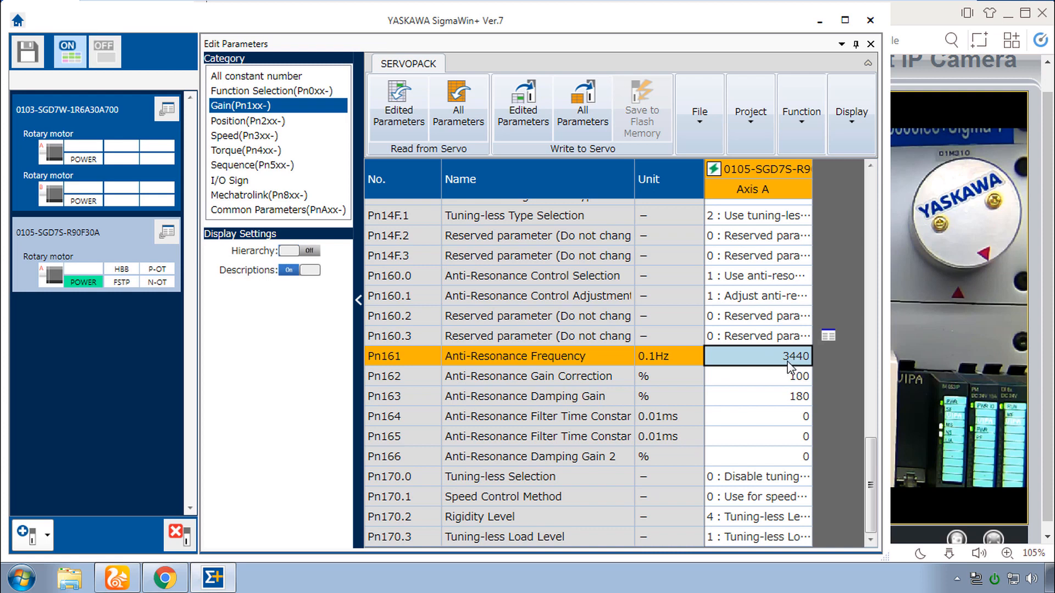
left_click(777, 398)
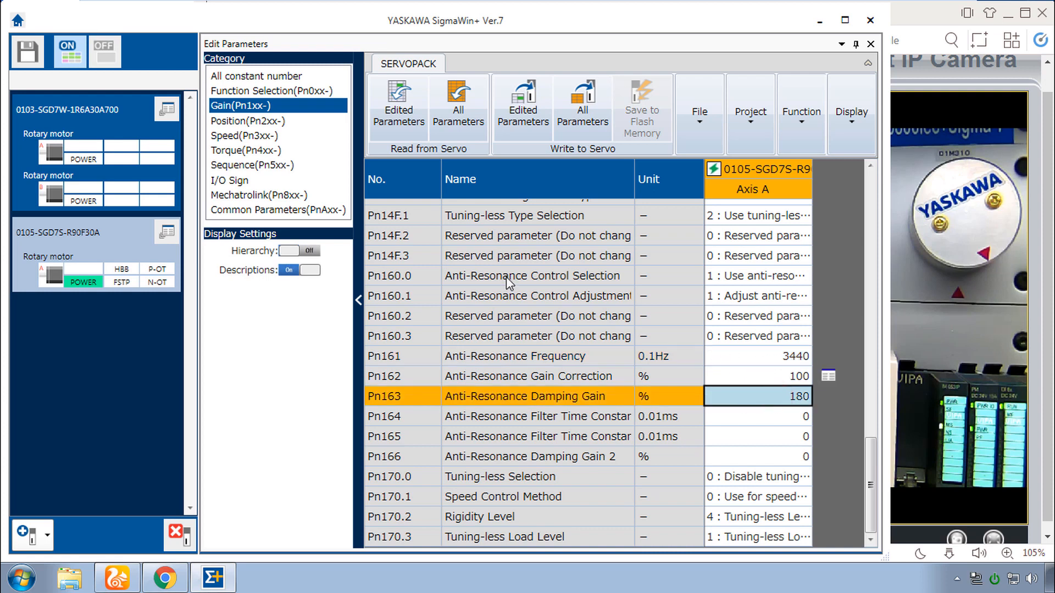
left_click(743, 277)
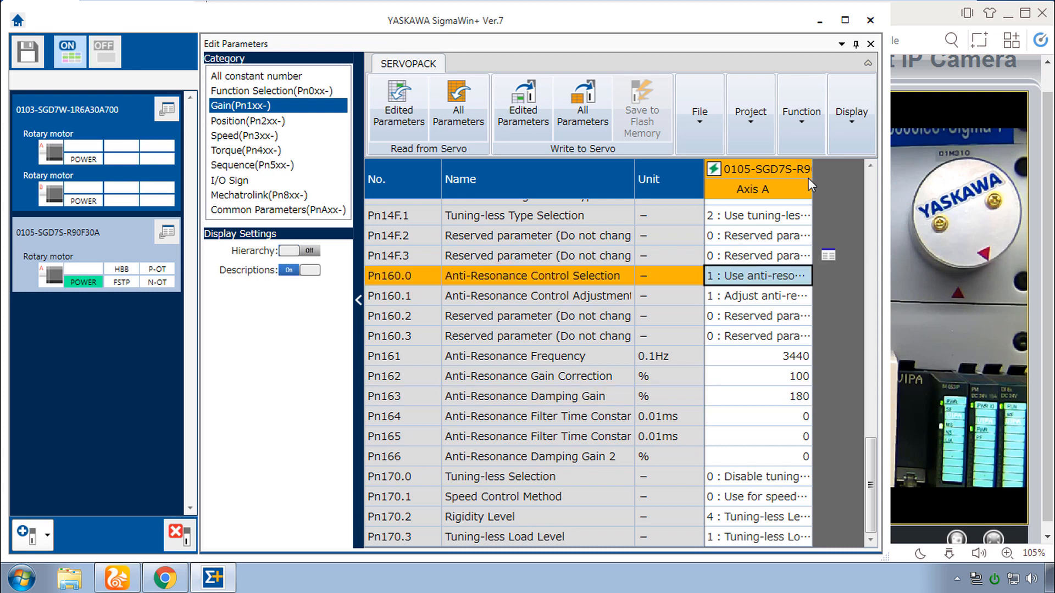
Compare the gain parameters with their defaults and examine the anti-resonance entries Pn160.0, Pn161 and Pn163.
left_click(800, 128)
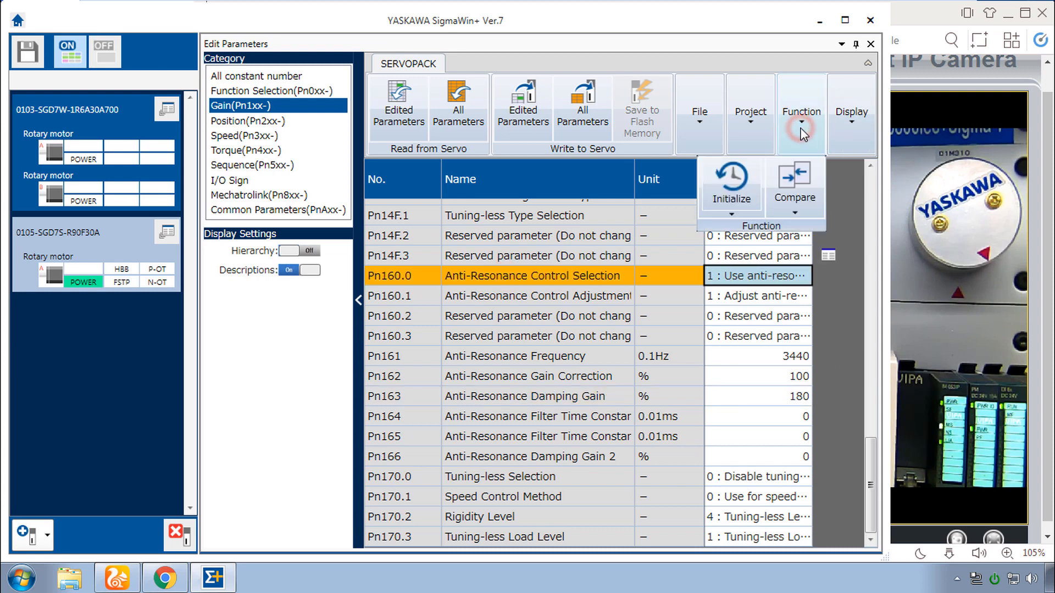
left_click(794, 178)
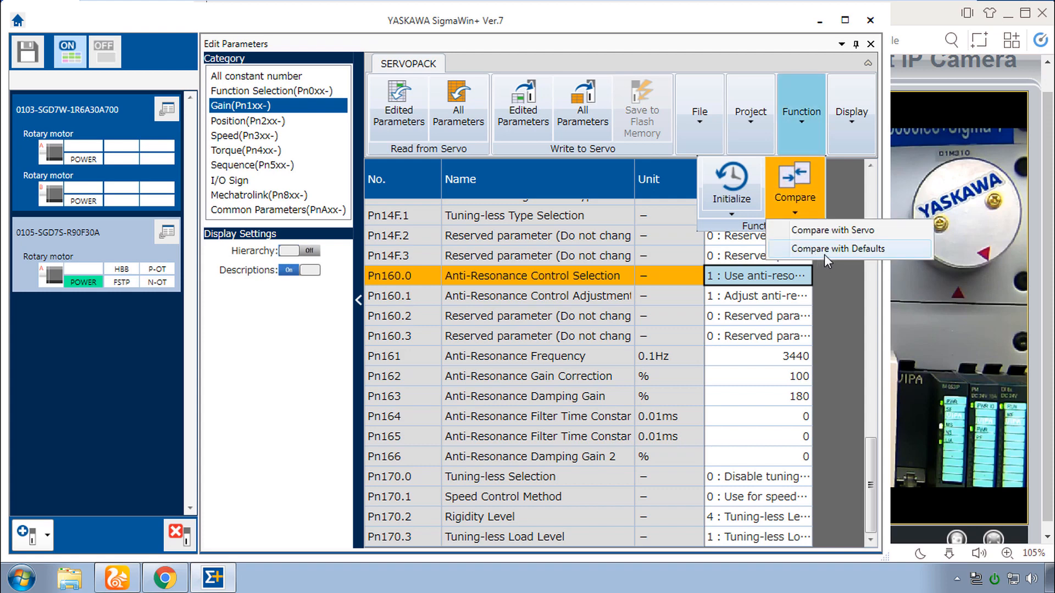
left_click(826, 251)
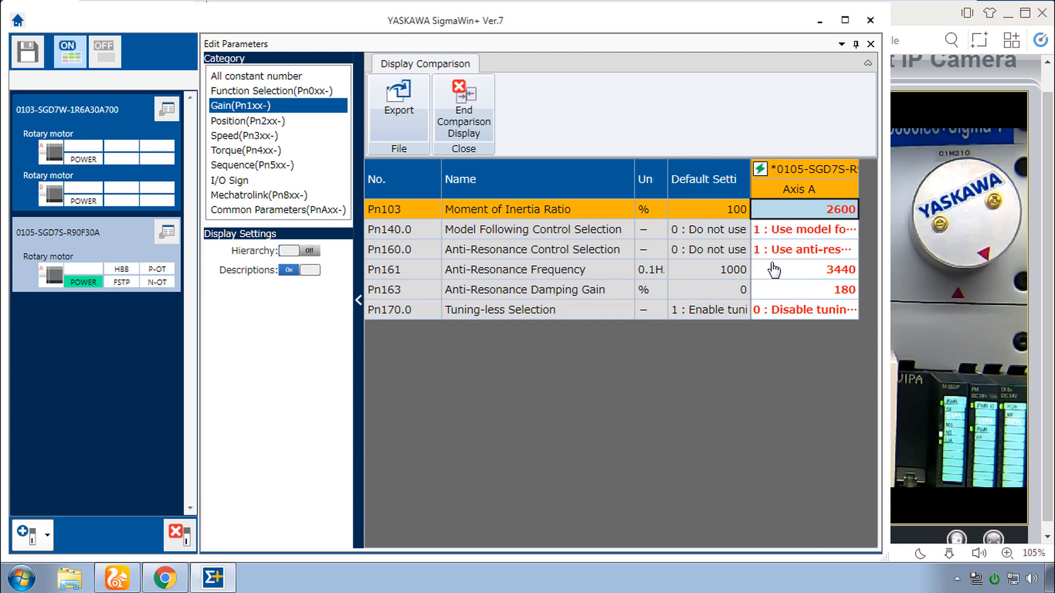
left_click(793, 250)
left_click(789, 275)
left_click(805, 290)
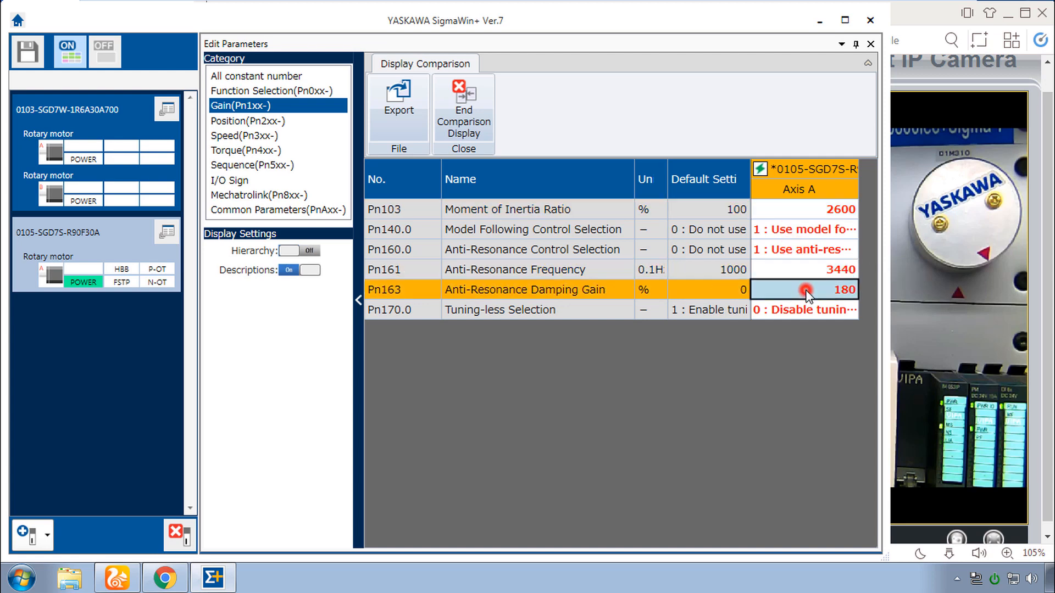
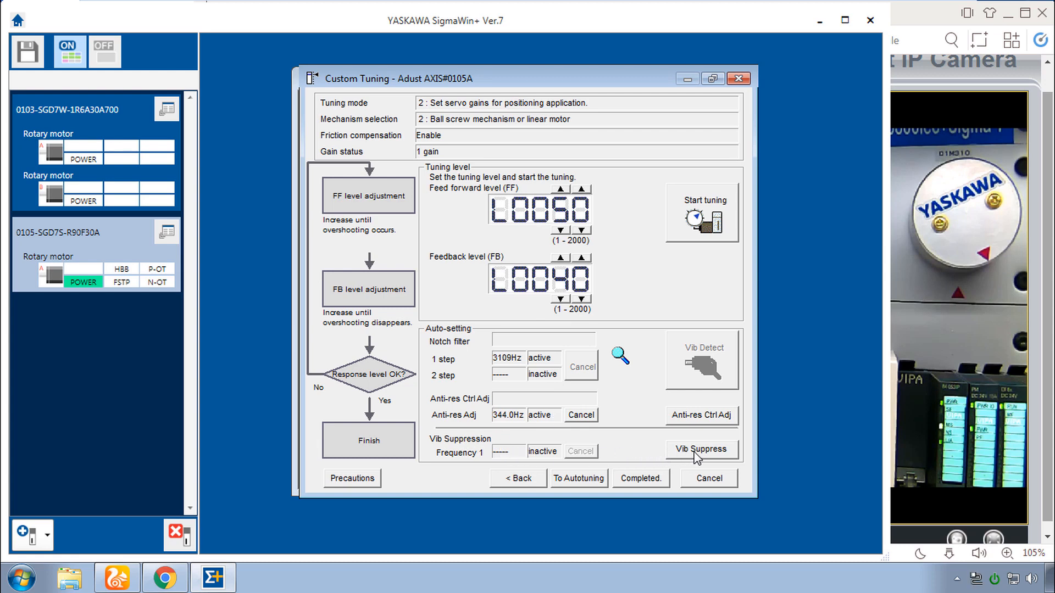
Open the vibration suppression adjustment and load SigmaTrac Mechanical Analysis.myd in Mechanical Analysis for 0103-SGD7W-1R6A30A700.
left_click(713, 454)
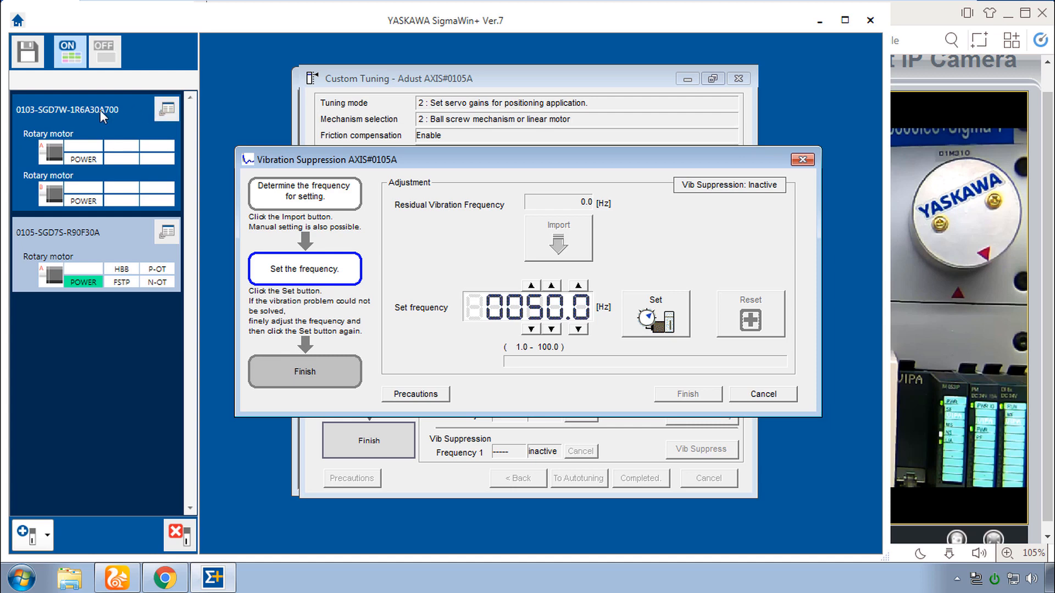
left_click(168, 110)
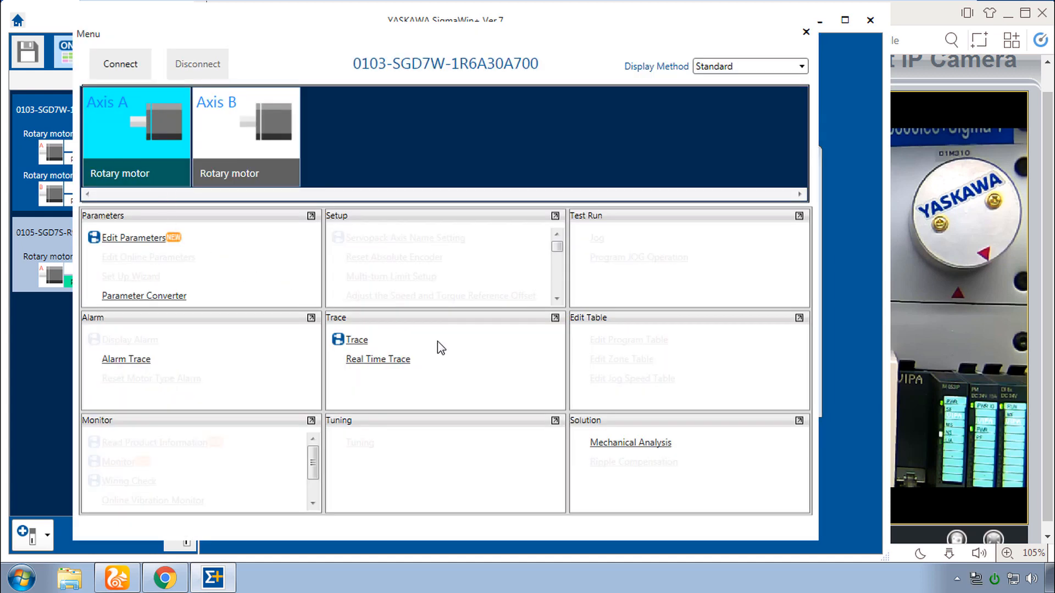
left_click(659, 445)
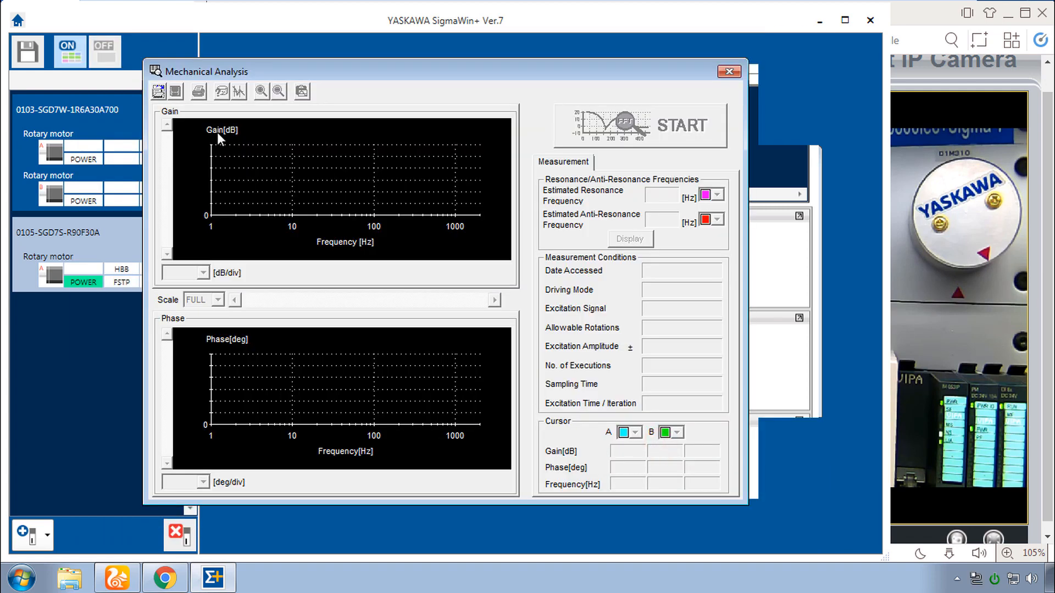
left_click(159, 92)
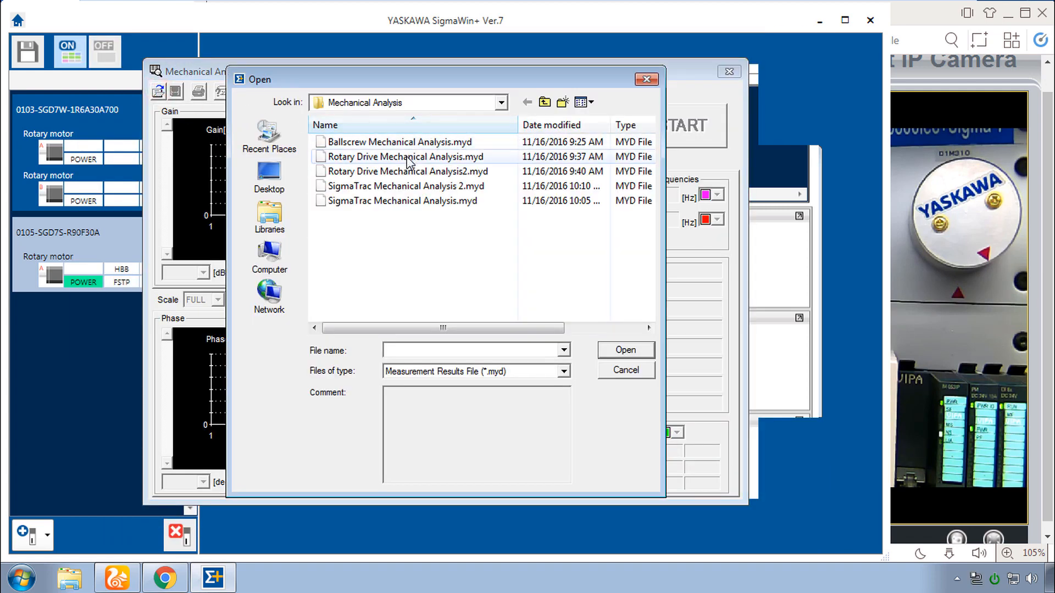
left_click(417, 201)
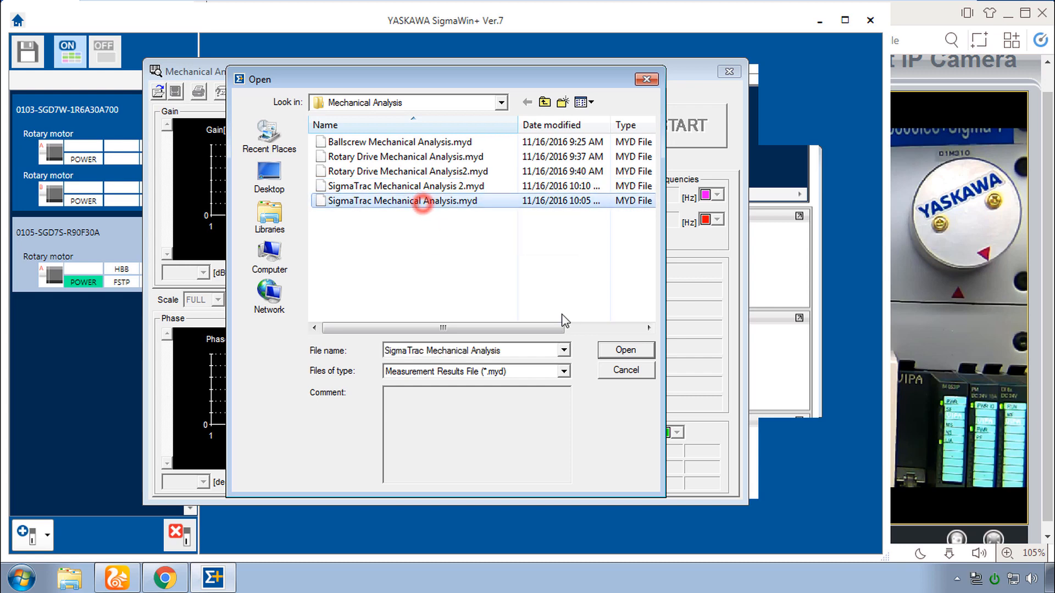
left_click(619, 353)
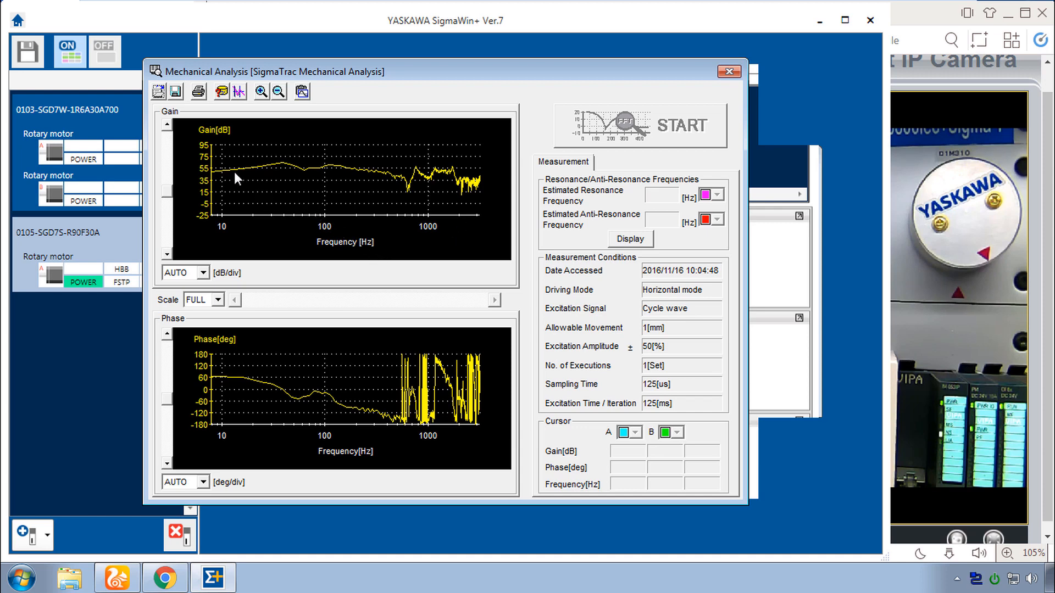
Load the measurement results file SigmaTrac Mechanical Analysis 2.myd in Mechanical Analysis.
left_click(158, 92)
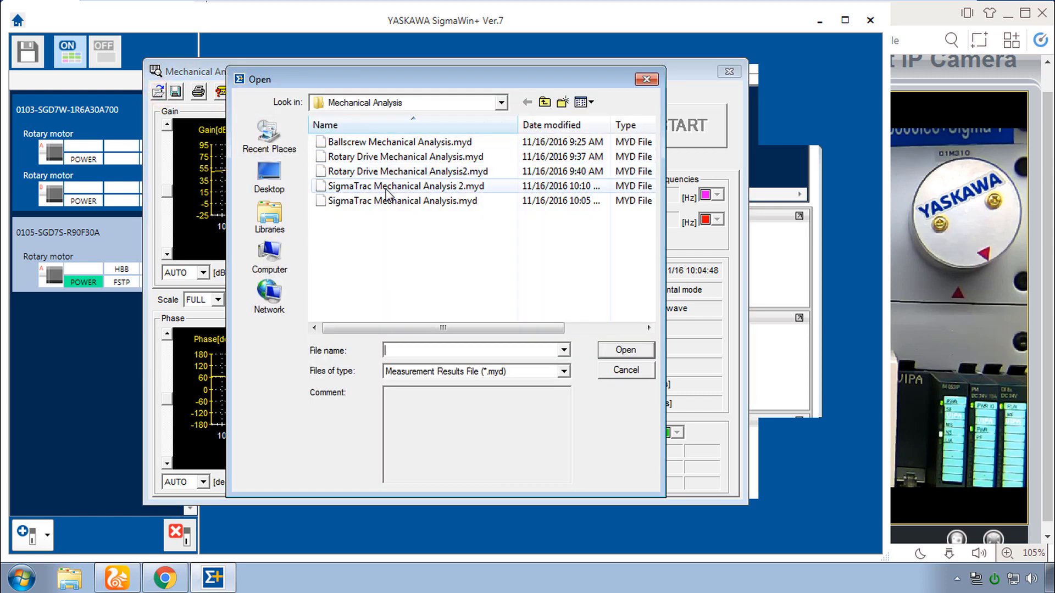
left_click(384, 187)
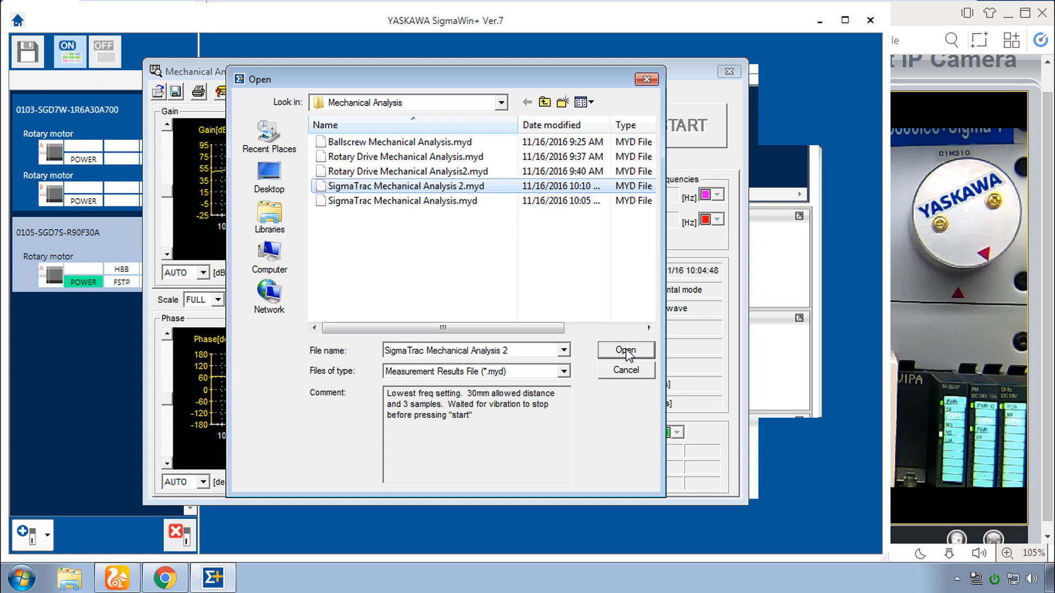
left_click(626, 350)
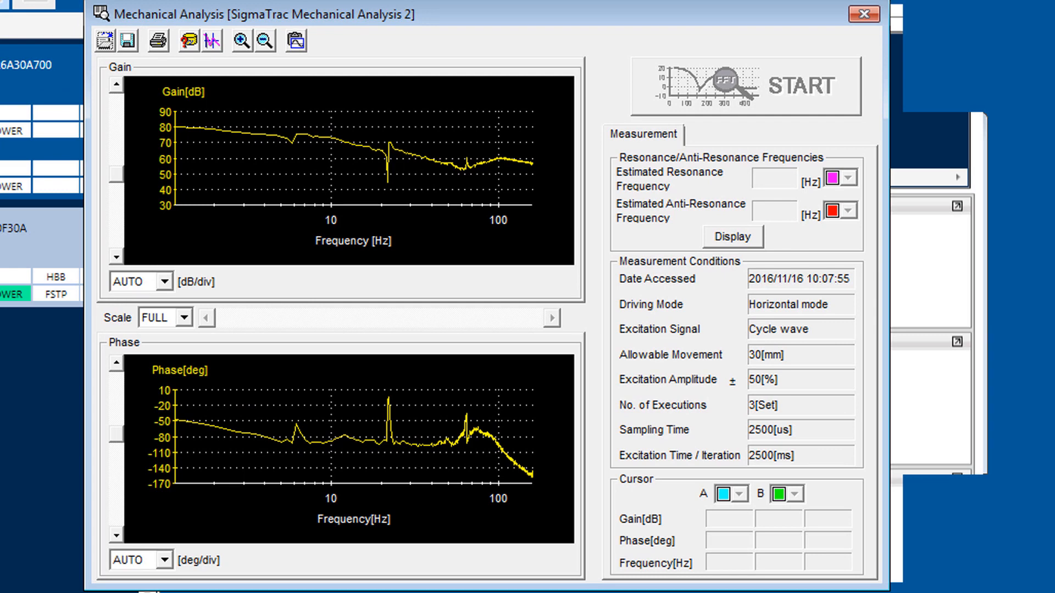
Place cursors A and B on the gain curve's low-frequency dips at about 6 Hz and 22 Hz.
left_click(210, 42)
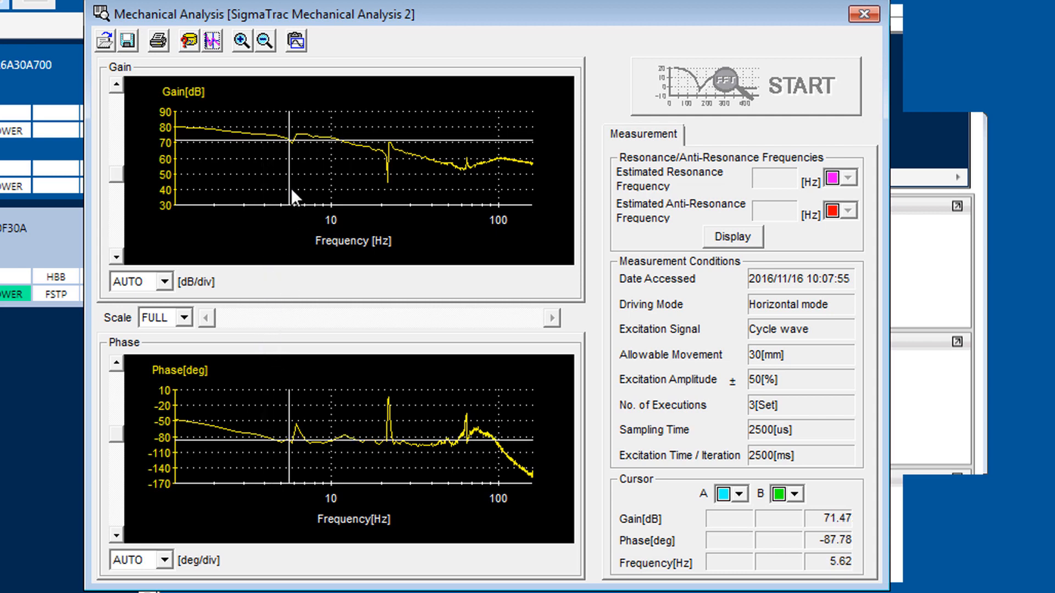
left_click(293, 154)
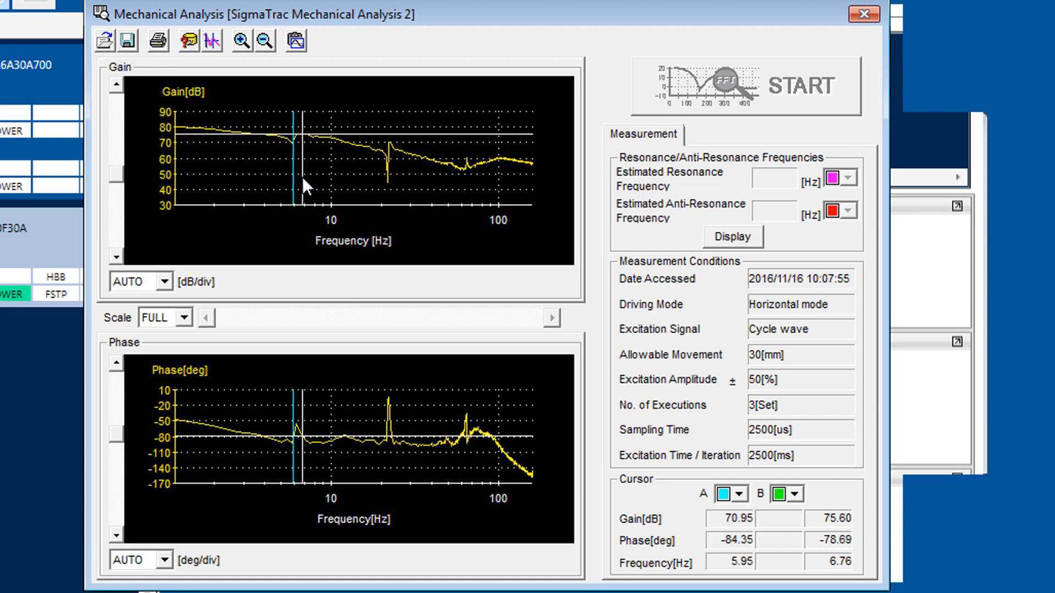
left_click(387, 177)
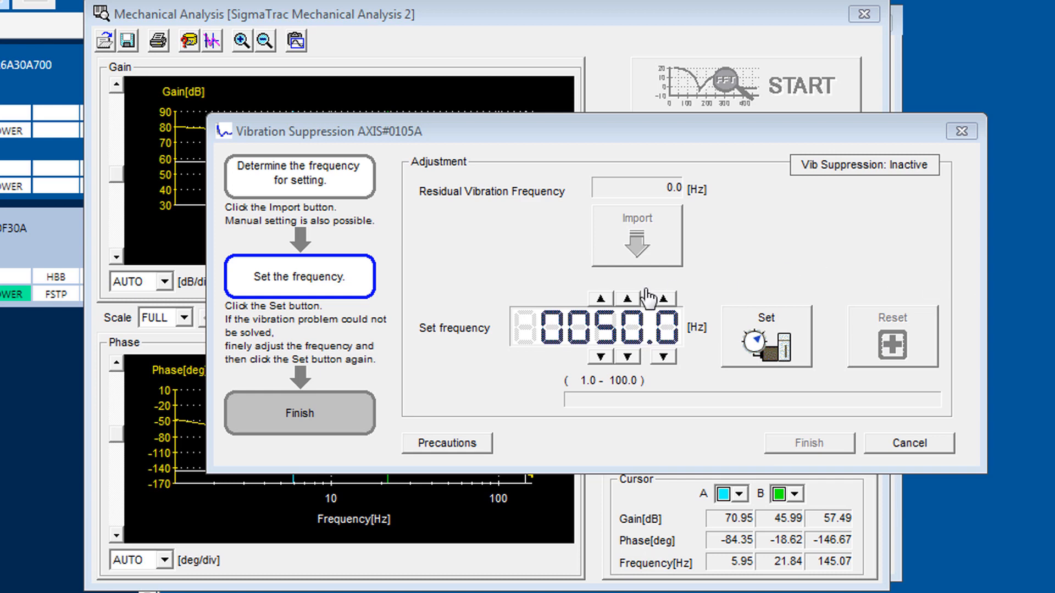
Try to apply a manually adjusted set frequency in the axis's vibration suppression adjustment.
left_click(603, 324)
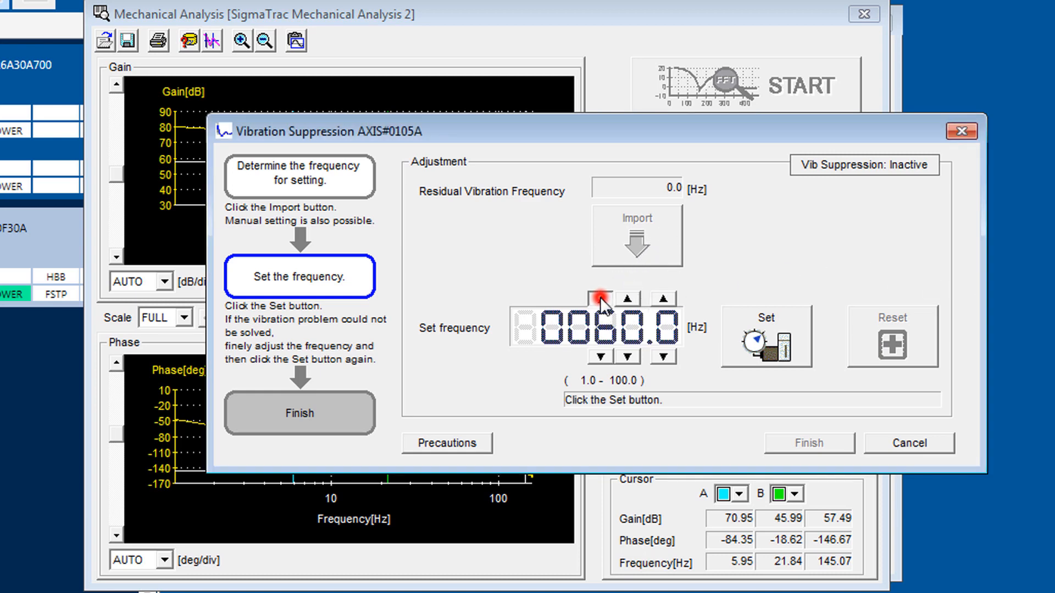
left_click(601, 298)
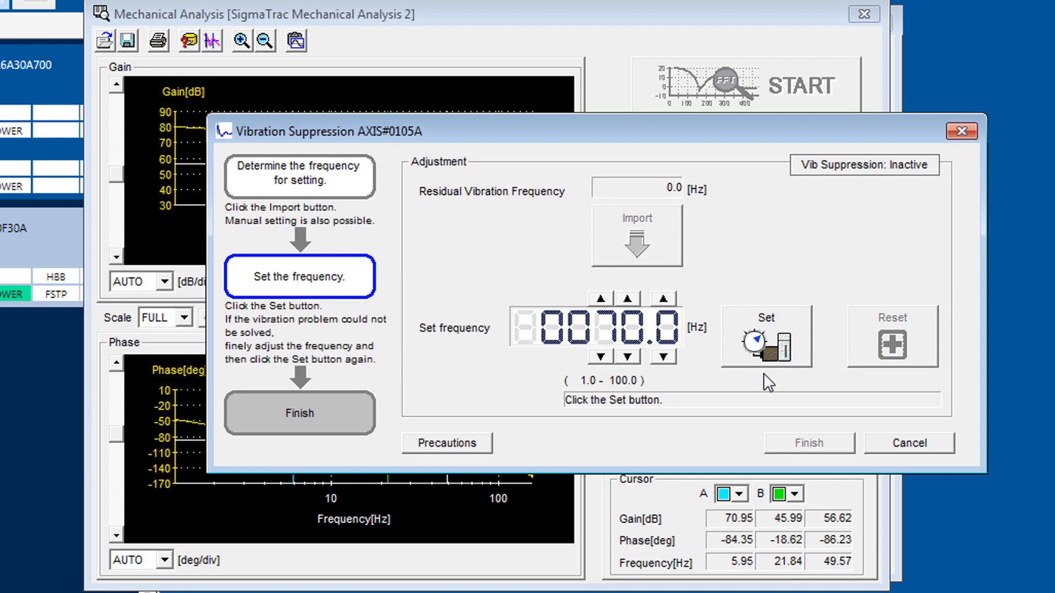
left_click(605, 358)
left_click(777, 344)
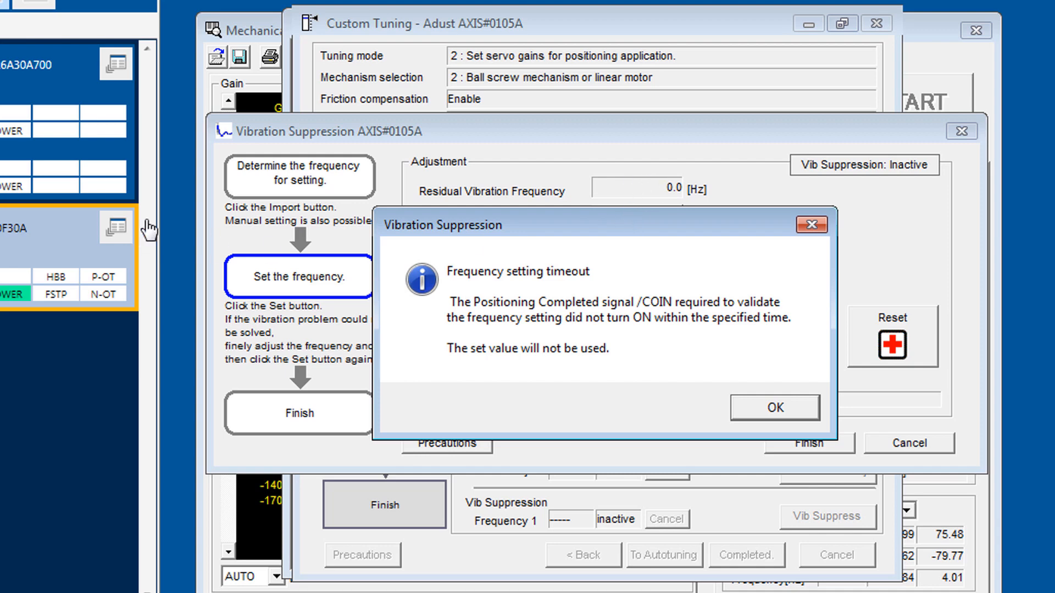
left_click(772, 410)
Open the program JOG operation for 0105-SGD7S-R90F30A, accept its warning and turn the servo on.
left_click(116, 227)
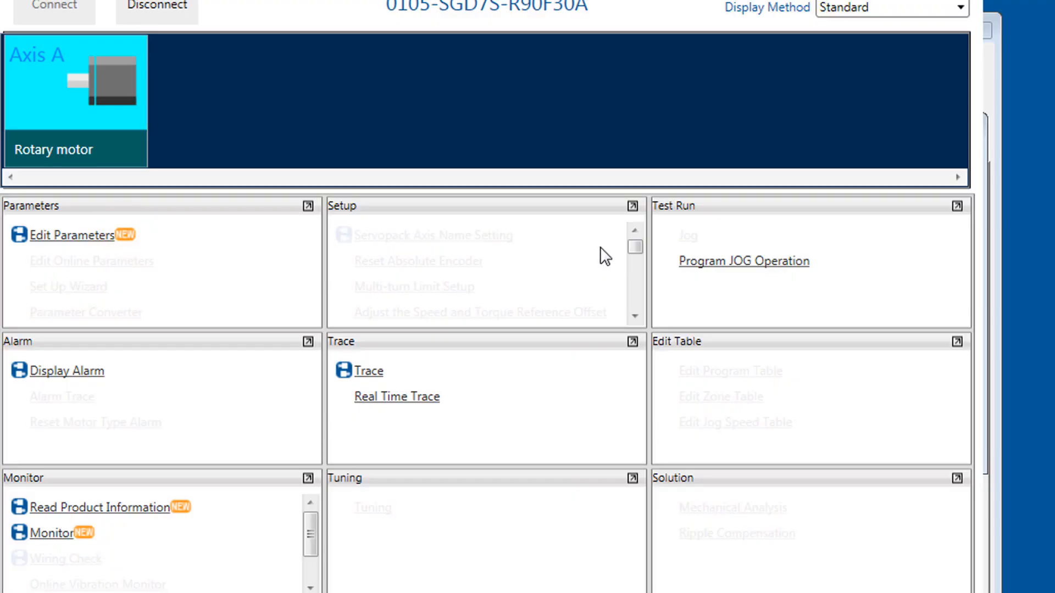
left_click(664, 262)
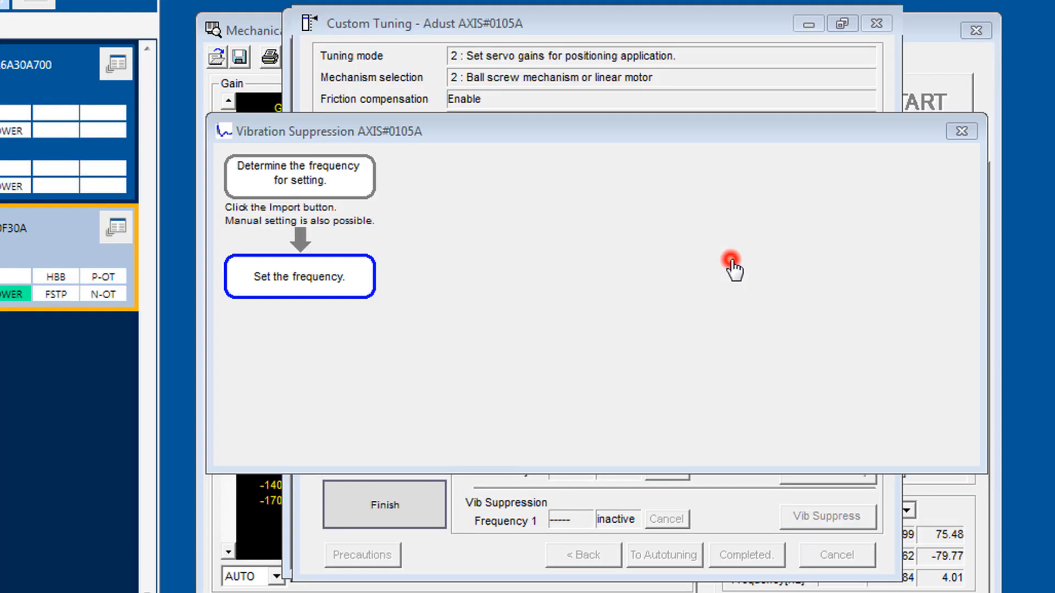
left_click(603, 549)
left_click(743, 543)
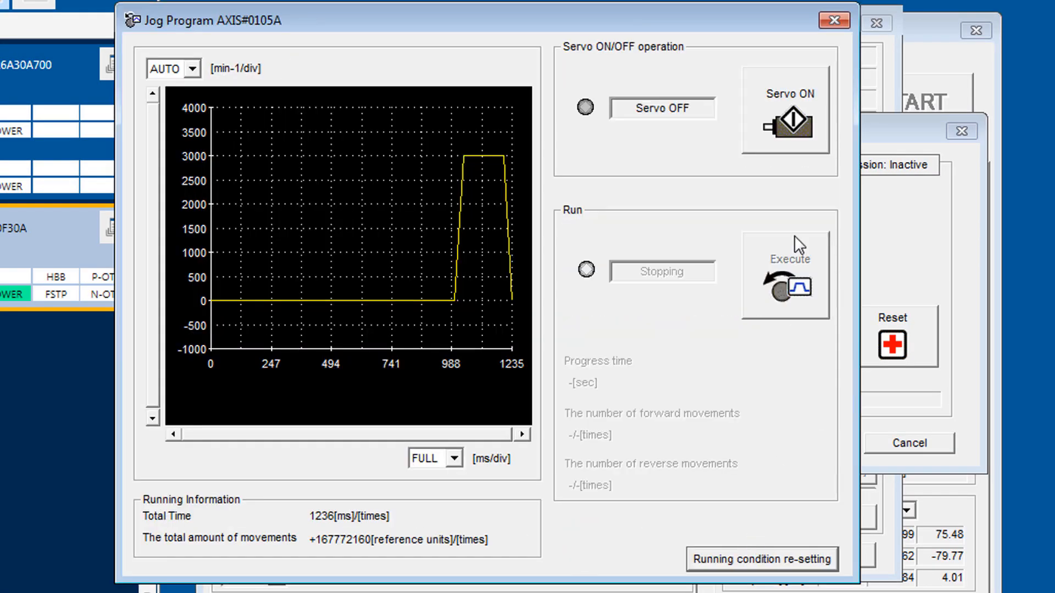
left_click(797, 122)
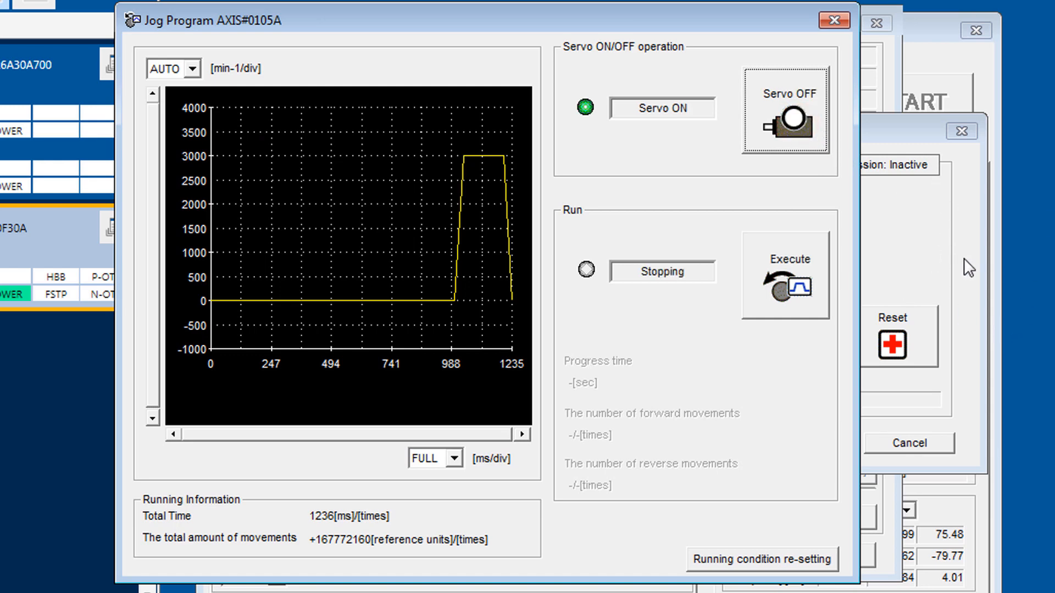
Apply a set frequency of 6.0 Hz in the vibration suppression adjustment of AXIS#0105A and finish the adjustment.
left_click(918, 258)
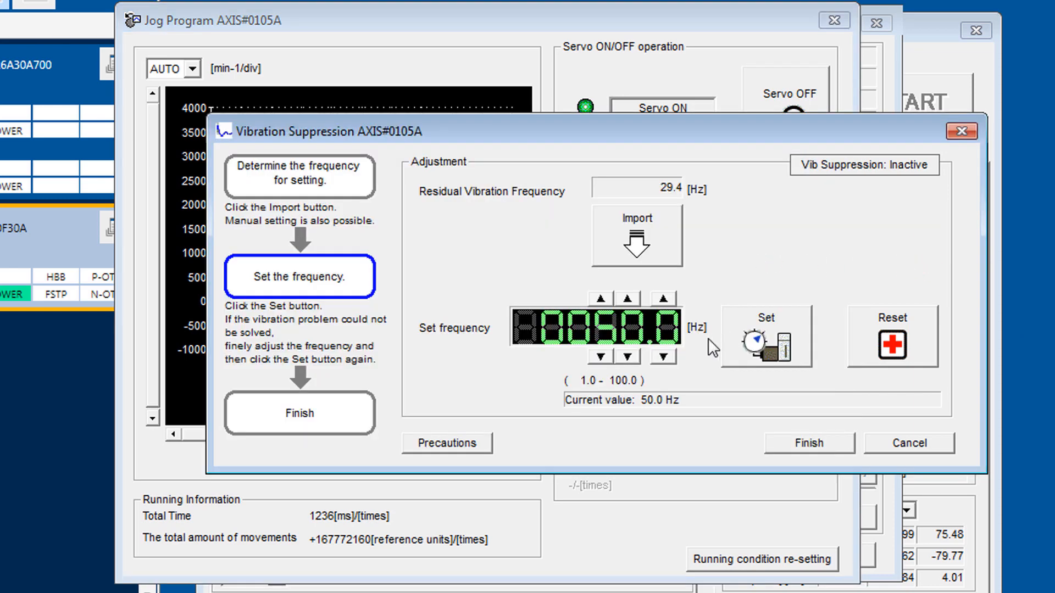
left_click(599, 357)
left_click(600, 358)
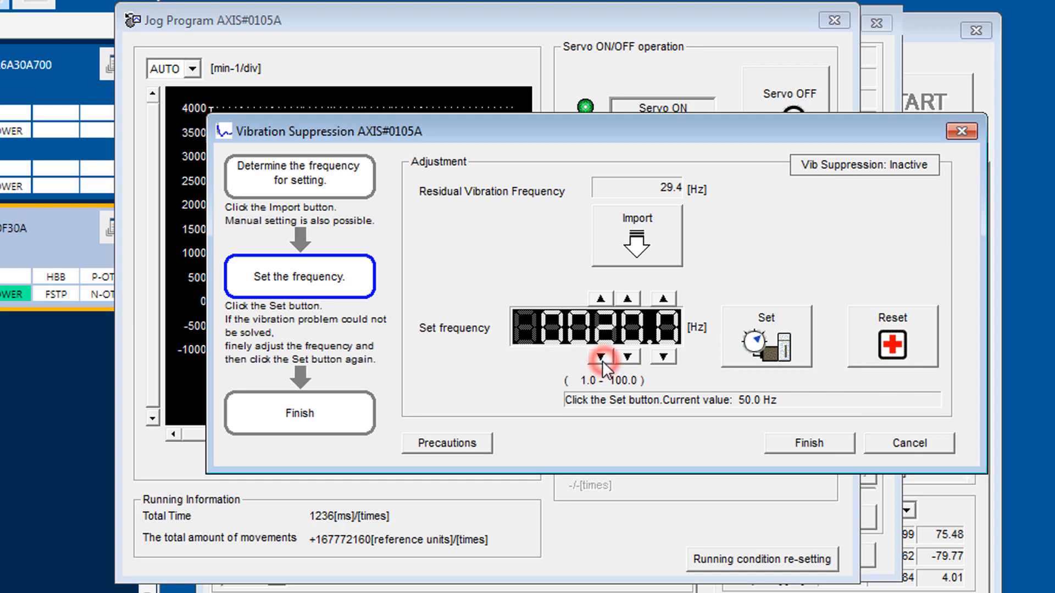
left_click(601, 359)
left_click(628, 358)
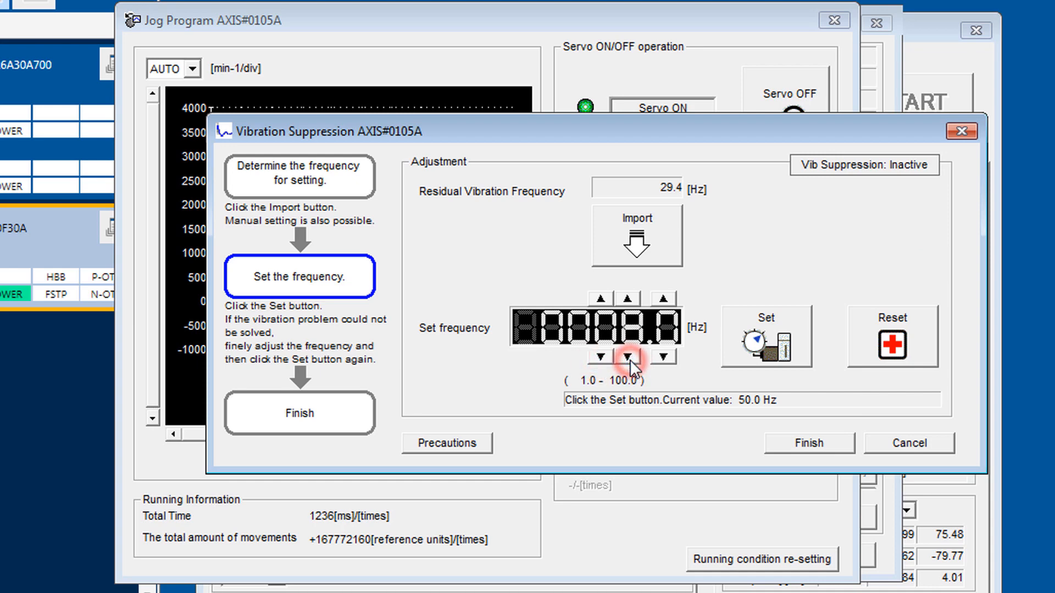
left_click(628, 358)
left_click(630, 357)
left_click(775, 336)
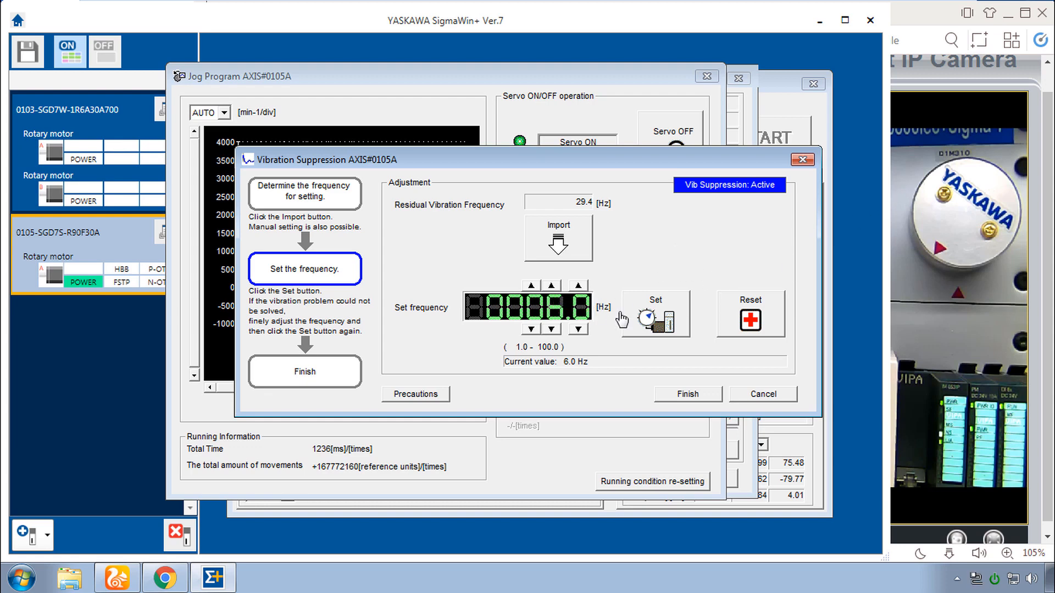
left_click(687, 397)
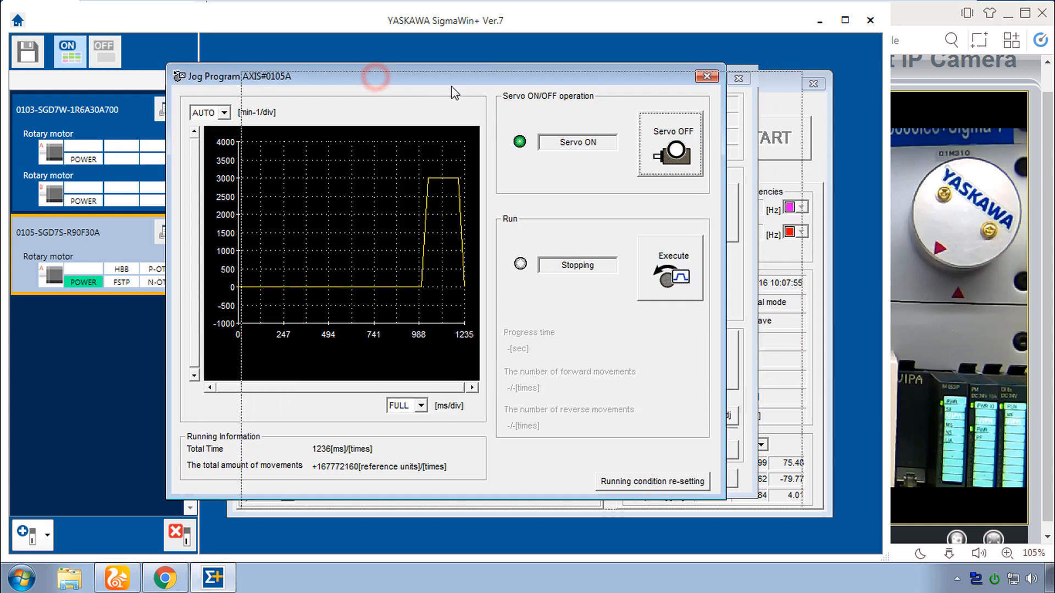
Bring the Mechanical Analysis results into view to check the cursor frequencies, and open the parameter editor for 0105-SGD7S-R90F30A.
left_click_drag(377, 75, 453, 87)
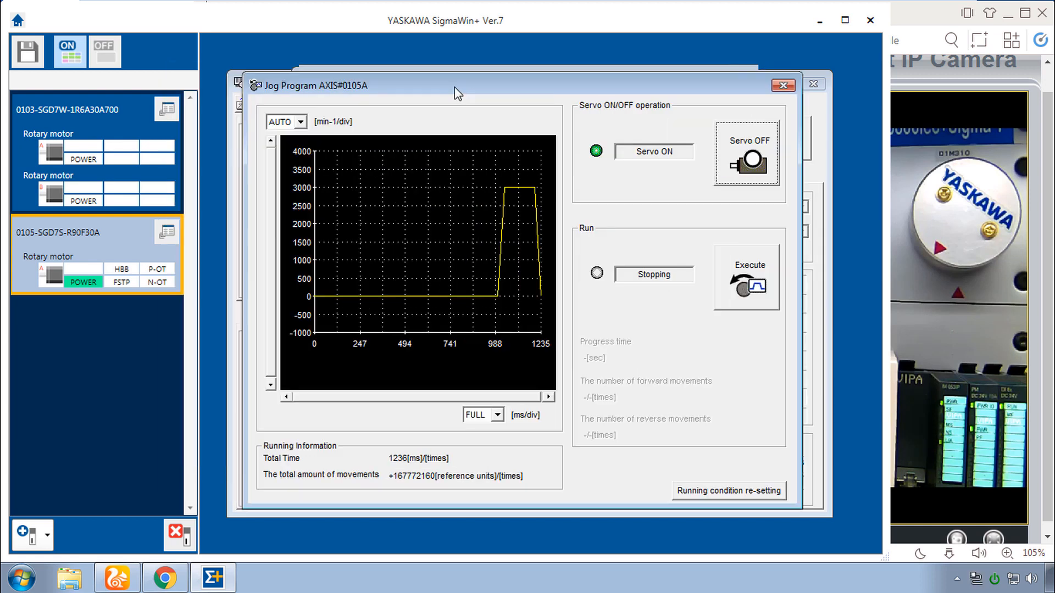
left_click(240, 82)
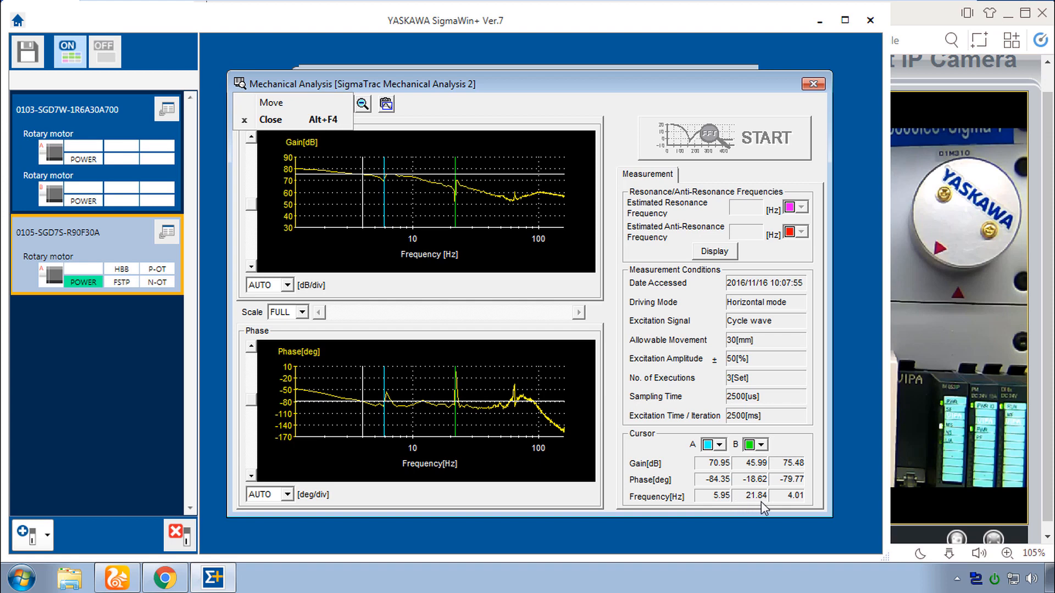
left_click(169, 236)
left_click(169, 236)
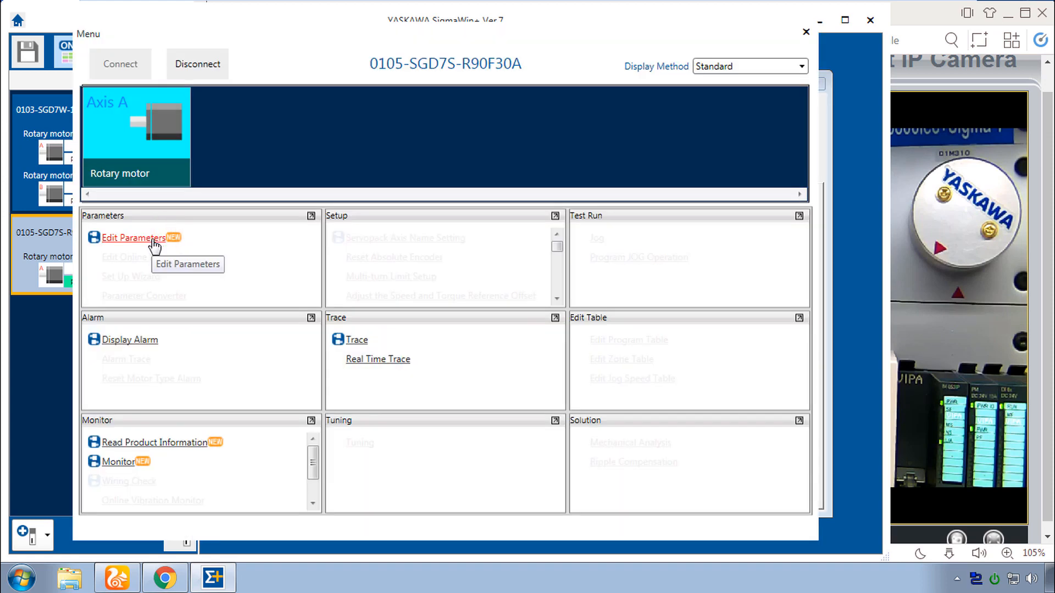
left_click(153, 240)
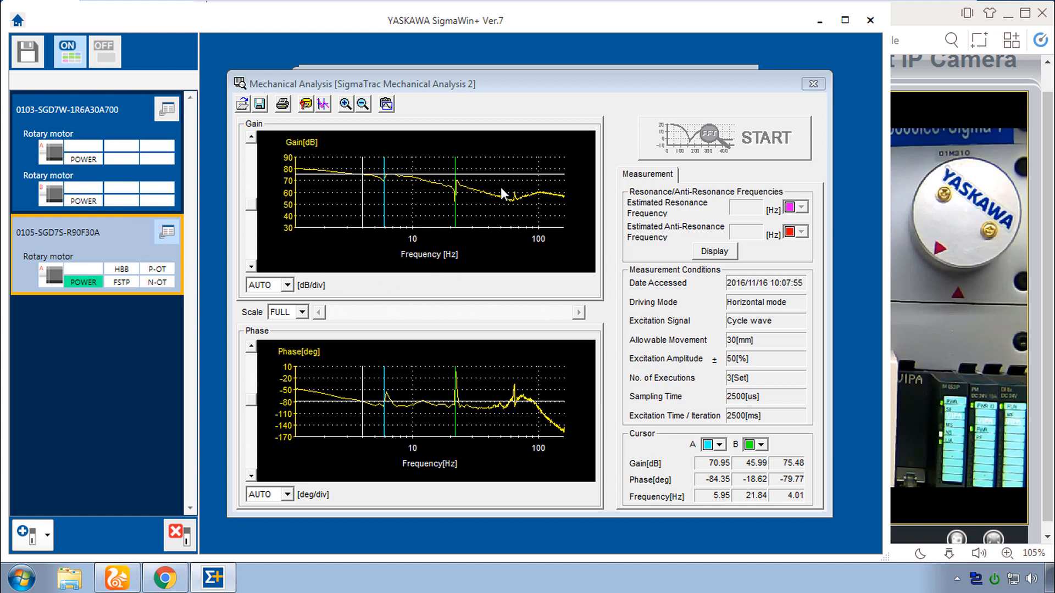
Complete the custom tuning of AXIS#0105A and close the Mechanical Analysis, Jog Program and Tuning windows.
left_click(631, 370)
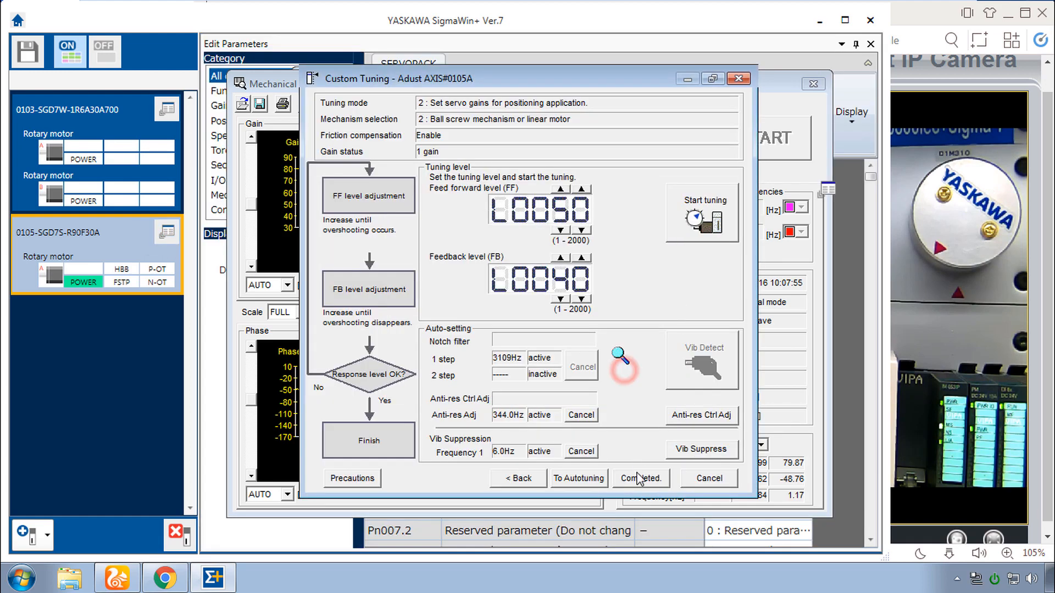
left_click(641, 477)
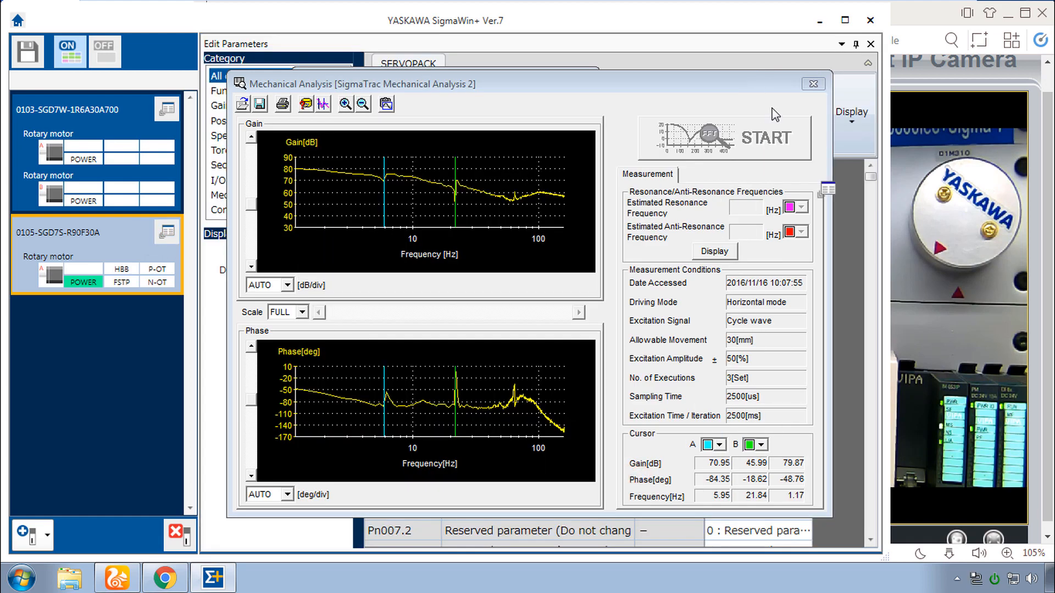
left_click(816, 86)
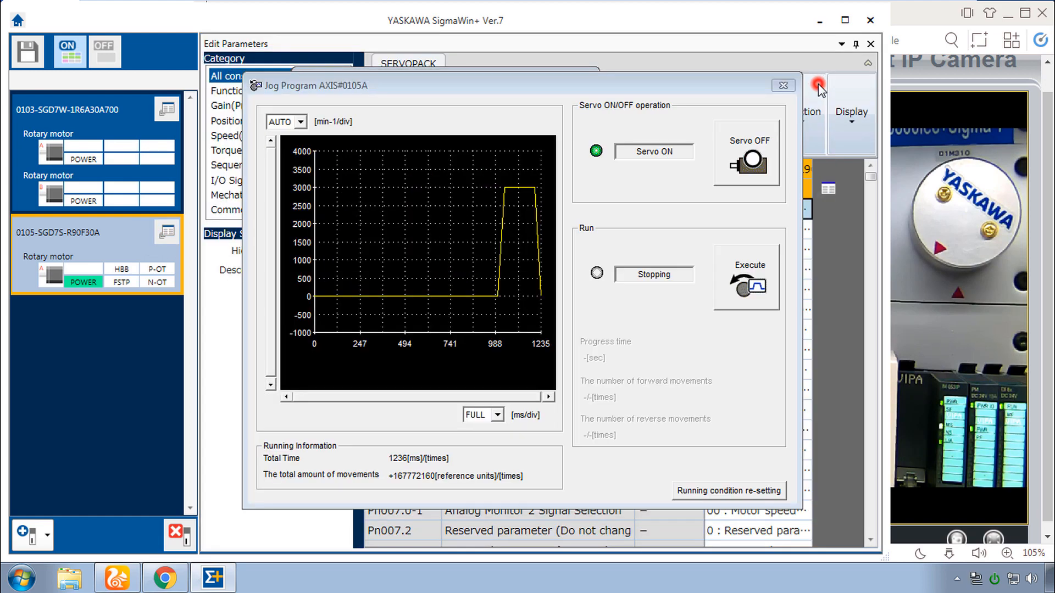
left_click(783, 86)
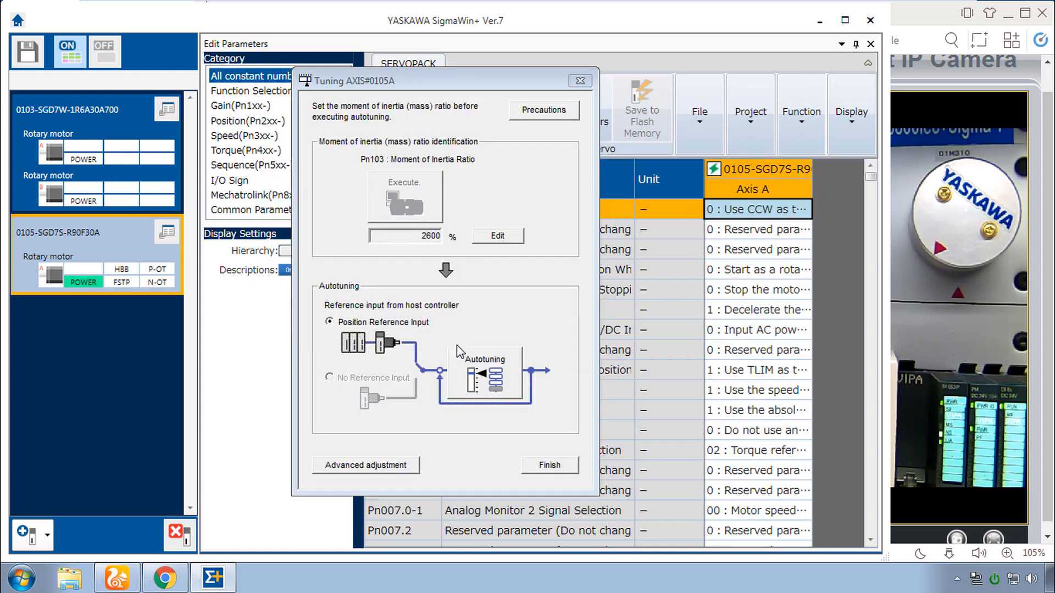
left_click(551, 468)
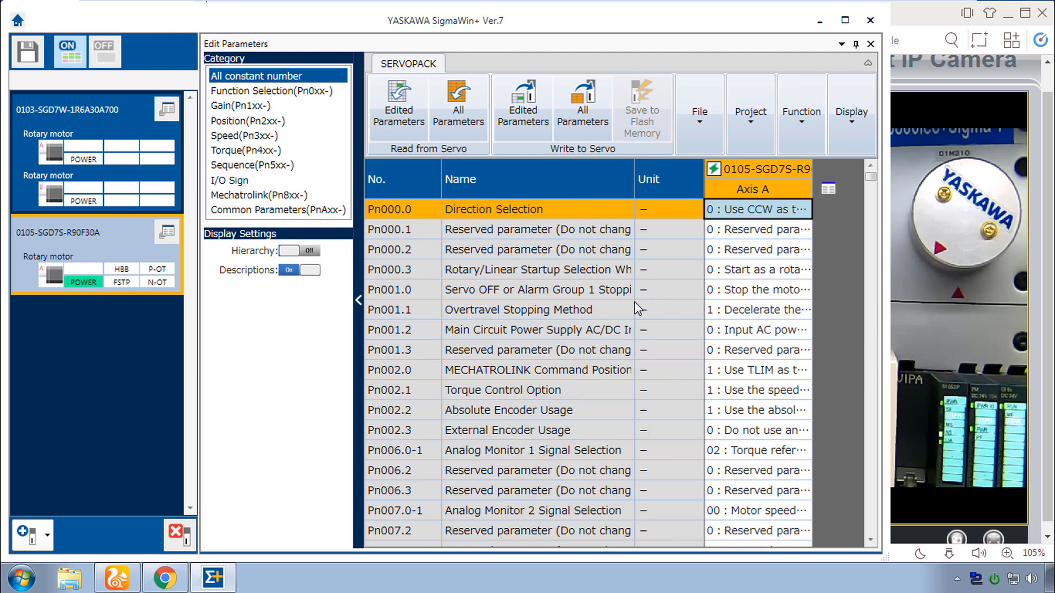
Examine the vibration suppression settings Pn140.1, Pn145, Pn146 and Pn14A among the gain parameters (Pn1xx).
left_click(251, 106)
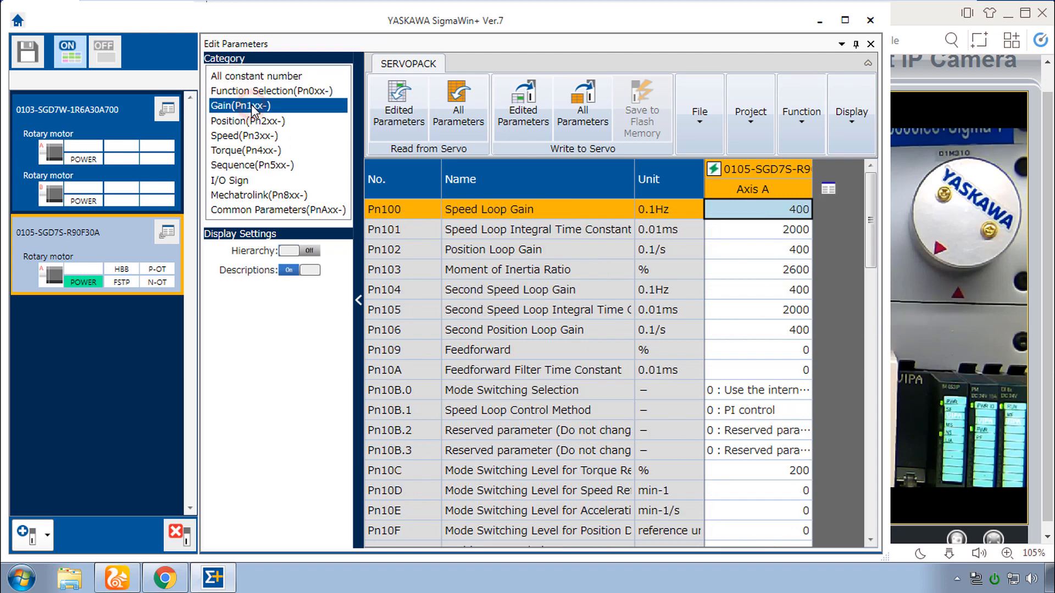
scroll(873, 307, "down", 3)
left_click_drag(873, 307, 855, 422)
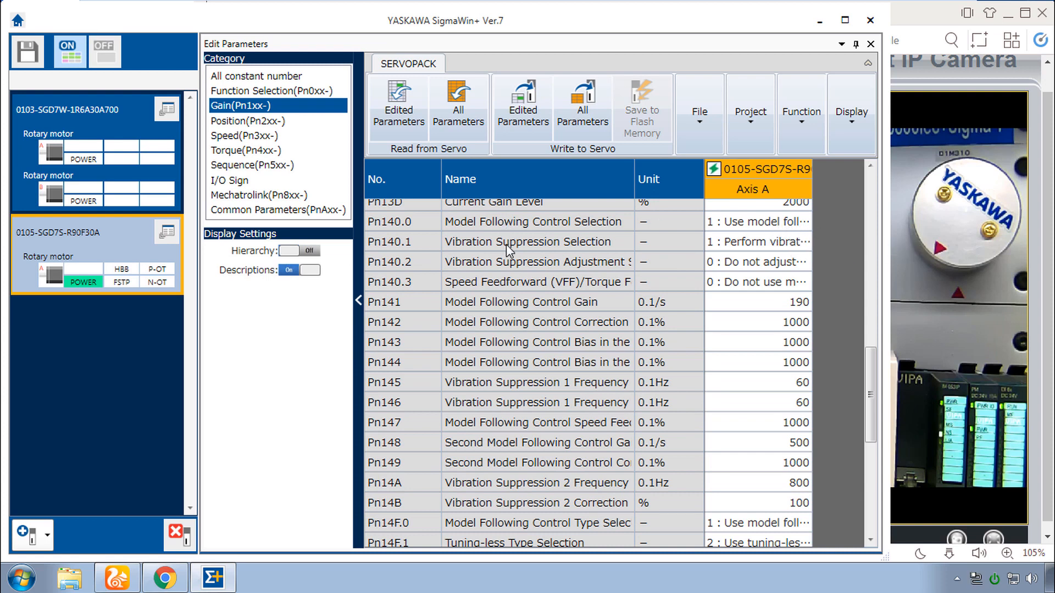
left_click(768, 245)
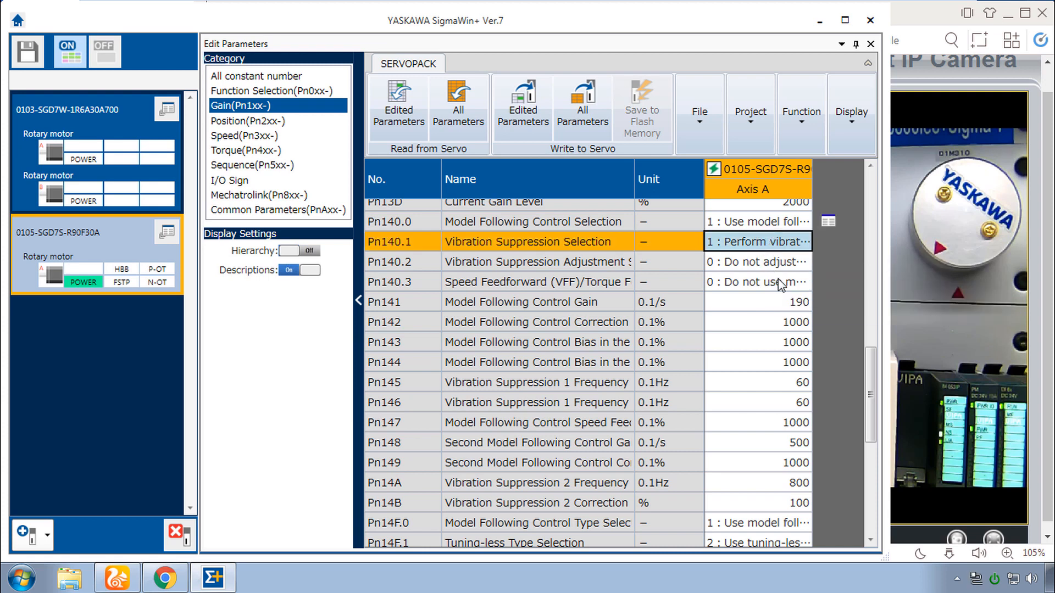
left_click(761, 383)
left_click(758, 404)
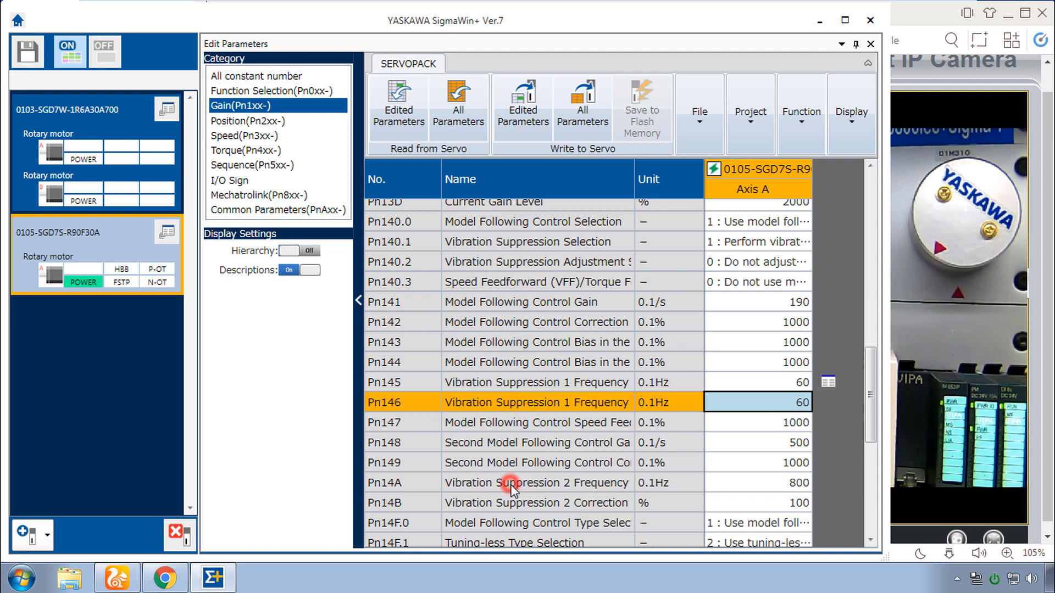
left_click(745, 484)
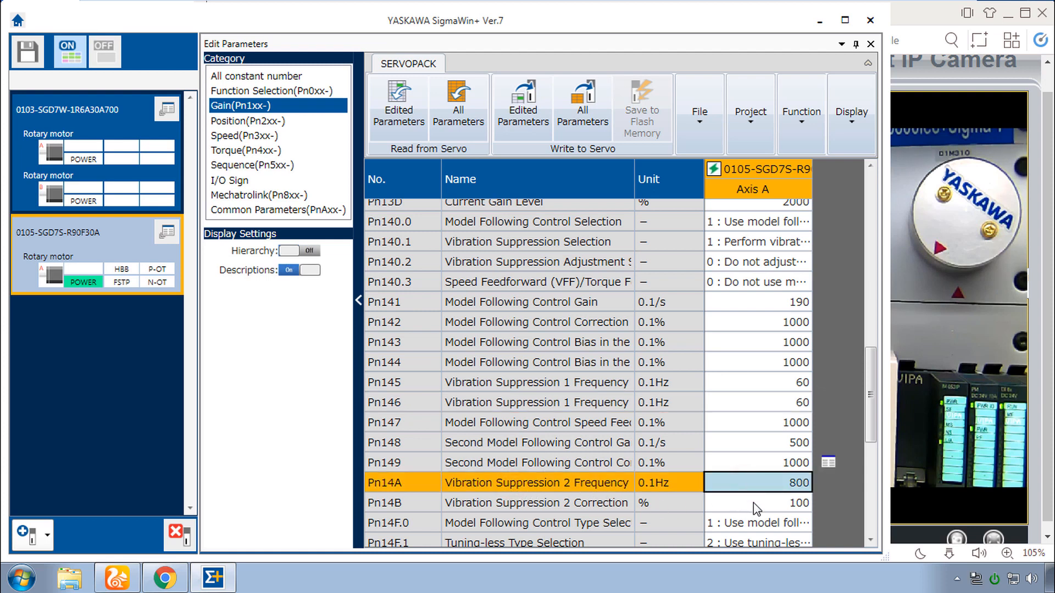
left_click(779, 488)
Widen the Axis A value column and set Pn140.1 to 2 : Perform vibration suppression for two specific frequencies.
left_click_drag(811, 170, 870, 170)
left_click(400, 240)
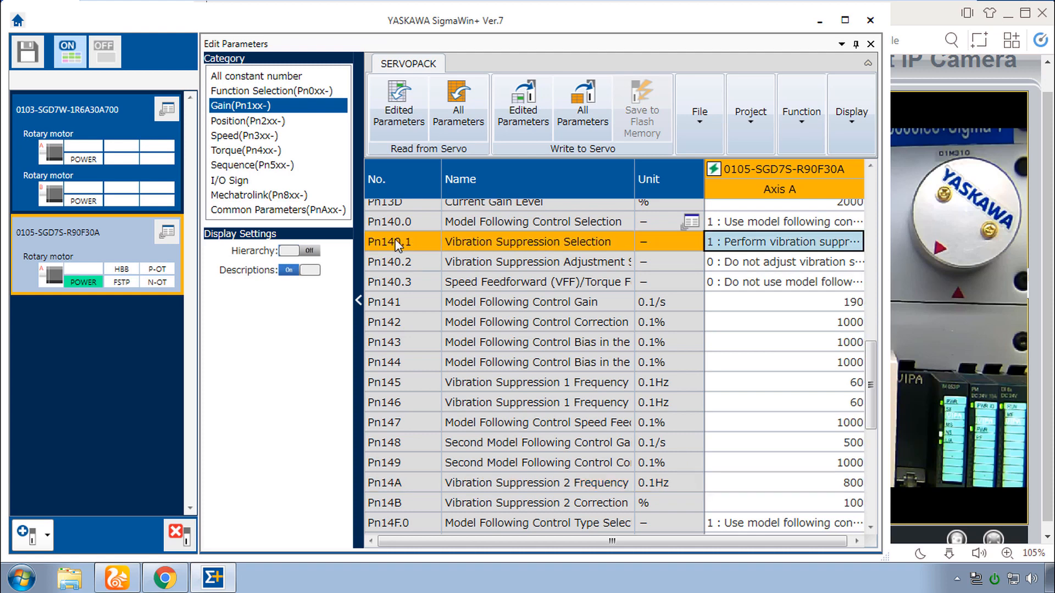
left_click(813, 244)
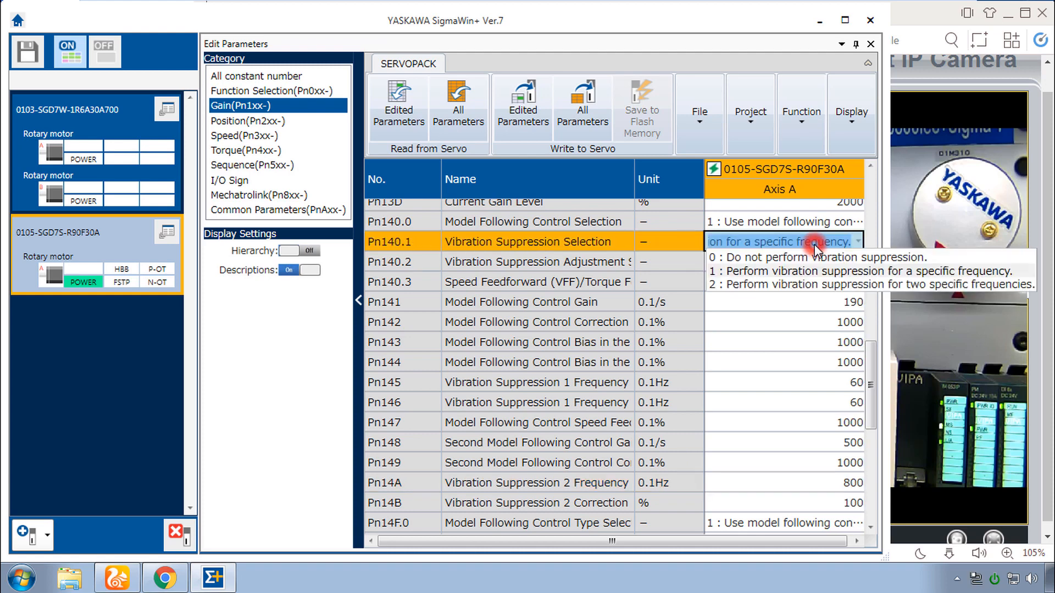
left_click(805, 284)
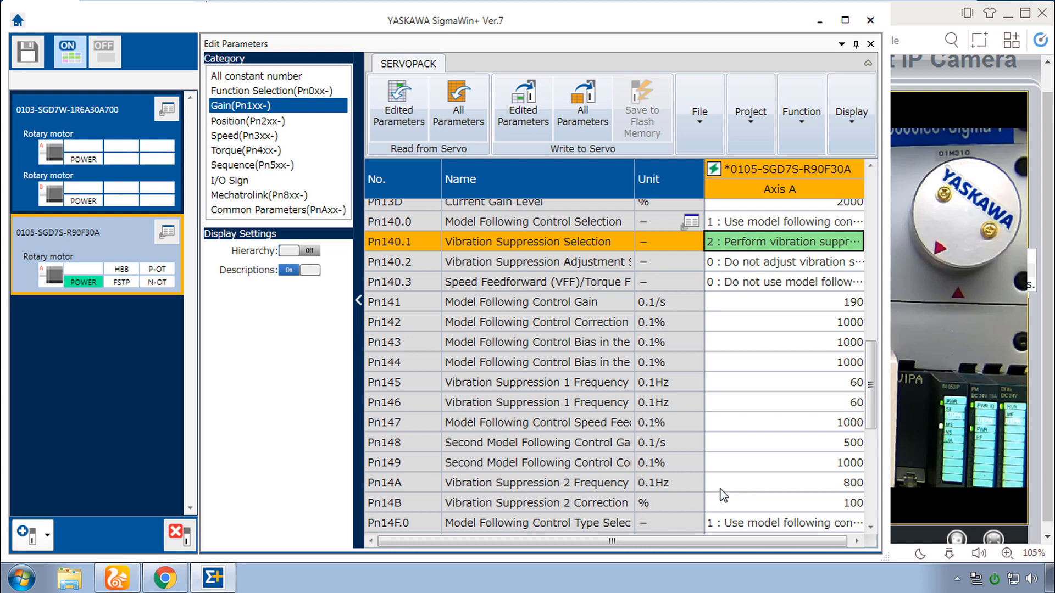
Set Pn14A, the Vibration Suppression 2 Frequency, to 220 (22.0 Hz) and check the Pn14B correction entry.
left_click(798, 488)
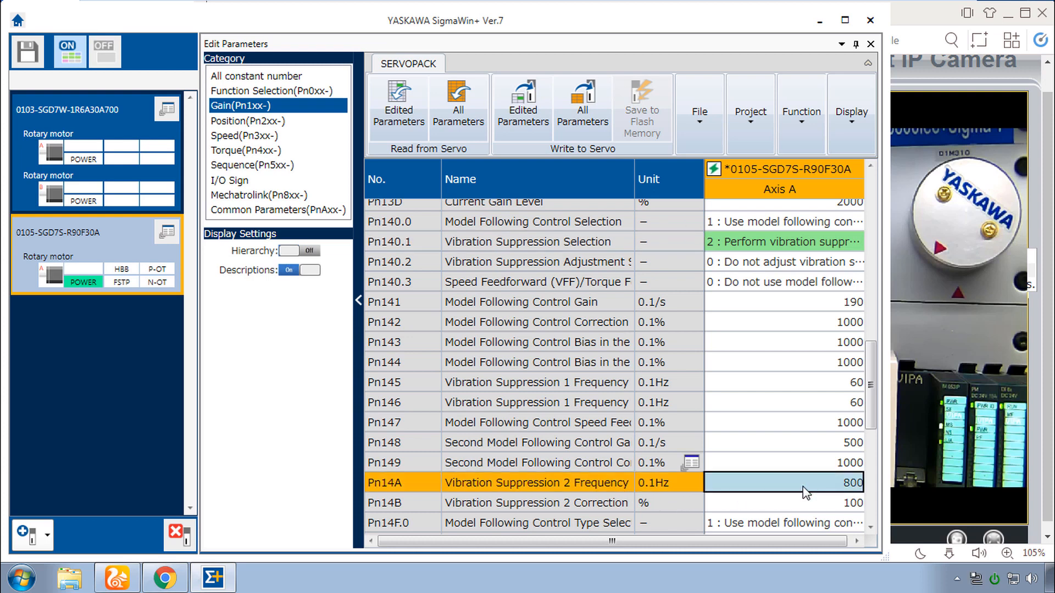
left_click(805, 491)
type("220")
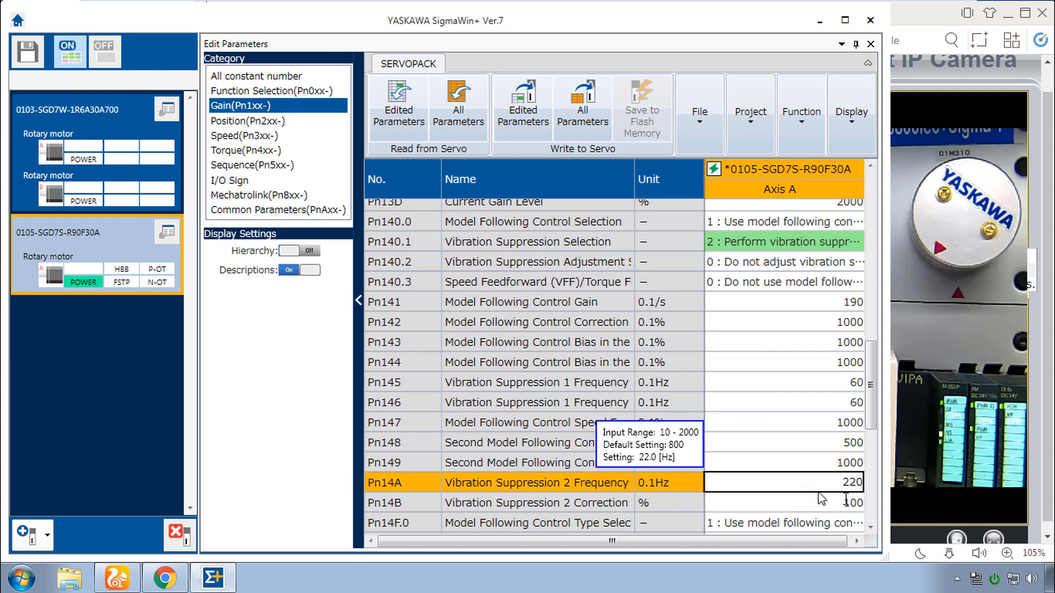
key("Return")
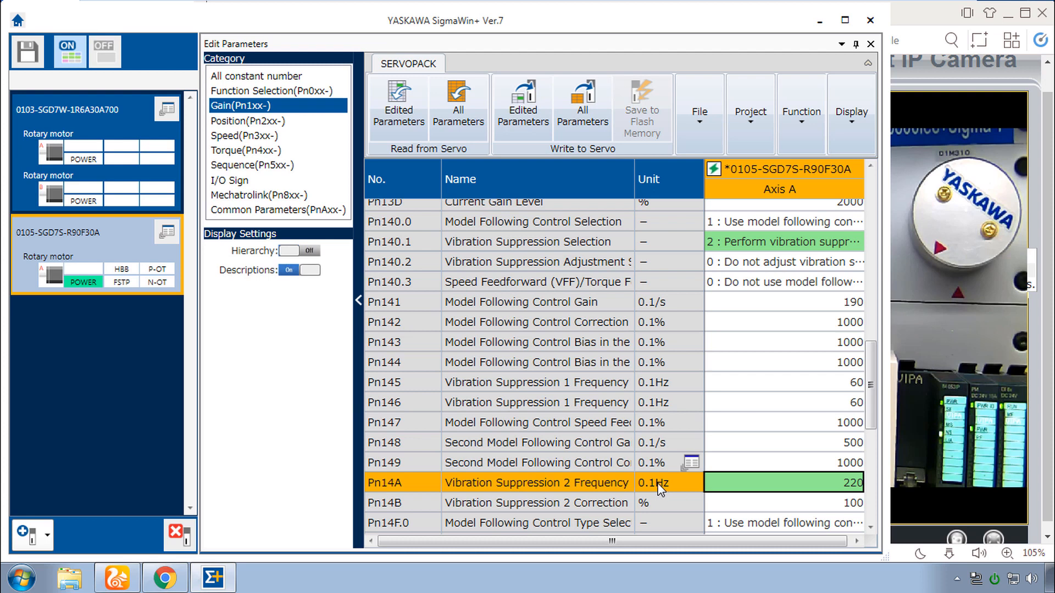
left_click(806, 509)
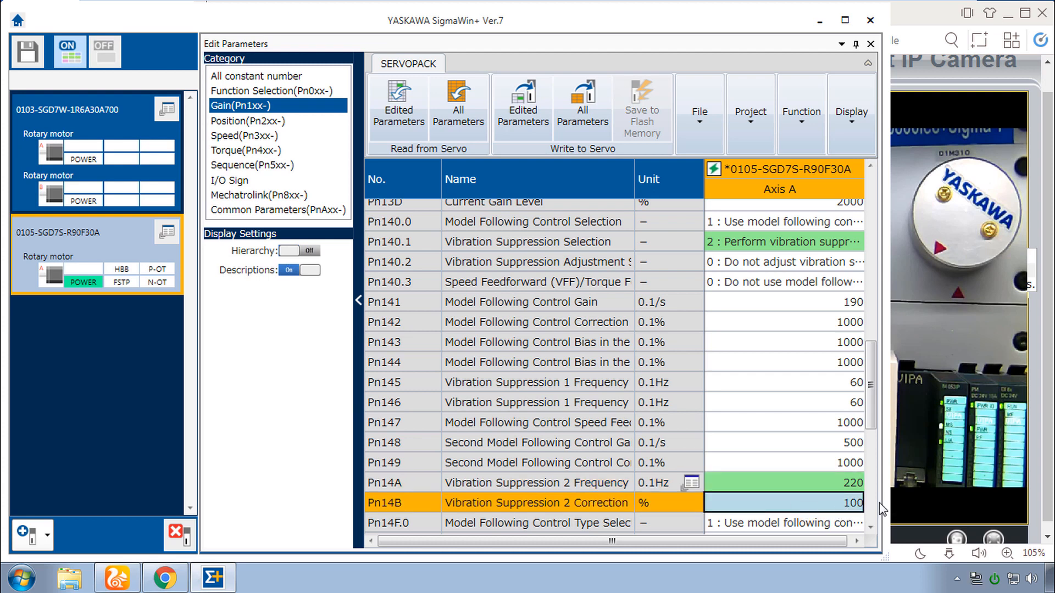
Write the edited parameters to the servo and close the parameter editor, saving the changes to the project file.
left_click(522, 113)
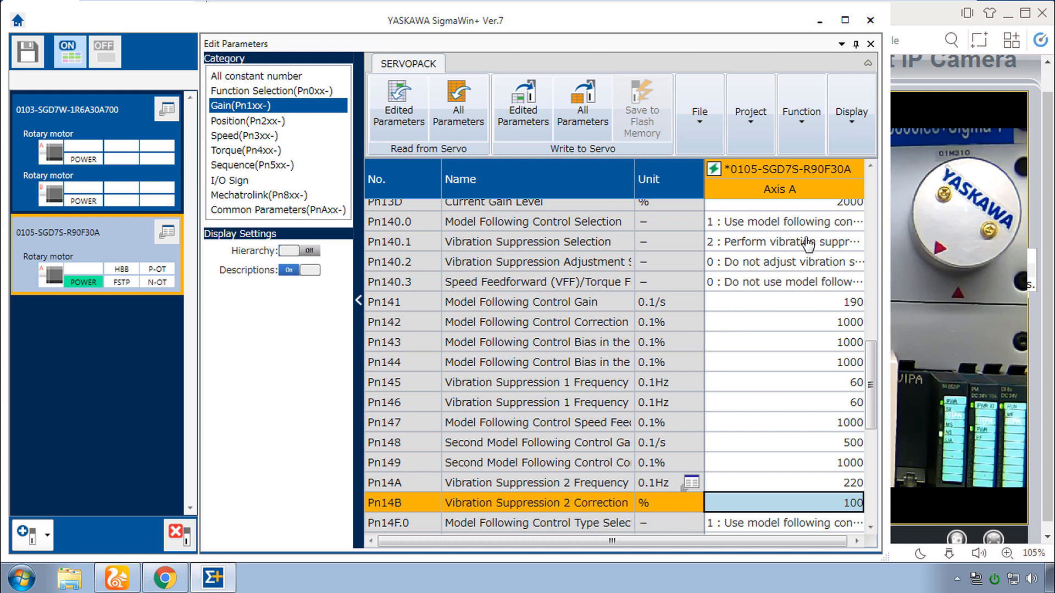
left_click(872, 44)
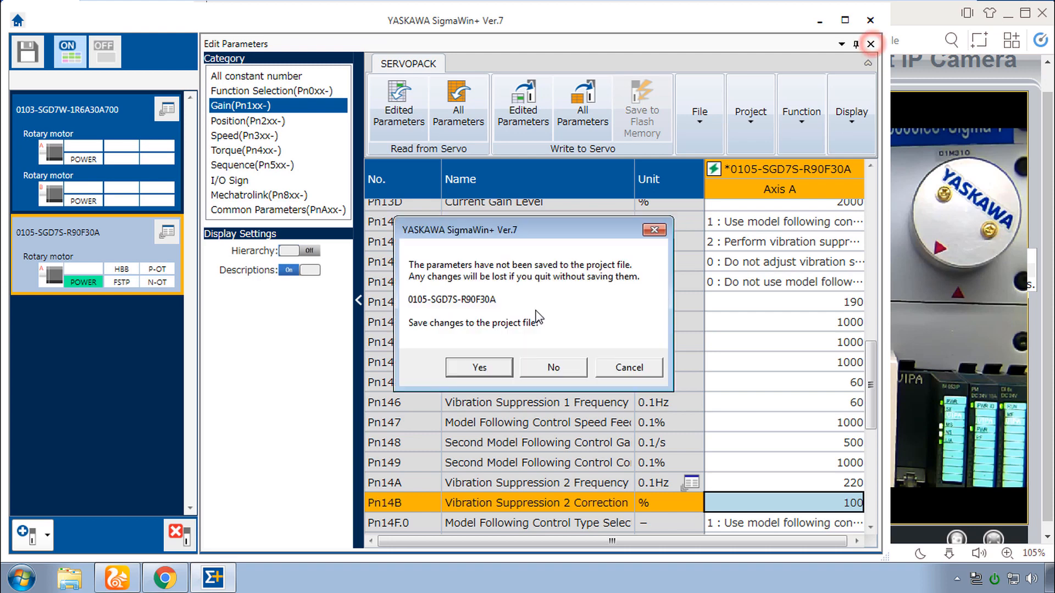
left_click(479, 374)
key("Return")
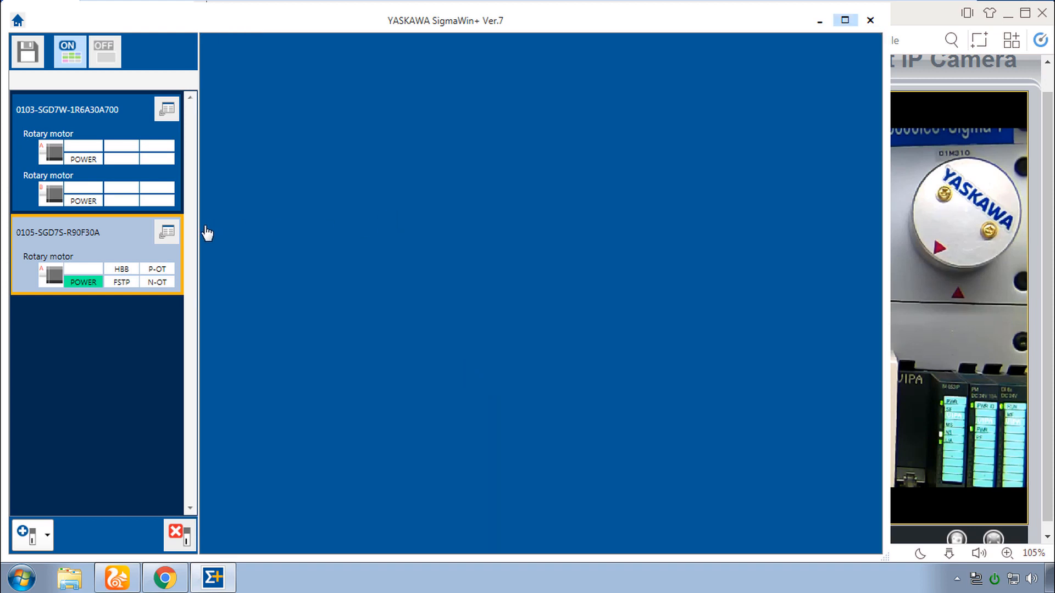
Open the Program JOG Operation for the 0105-SGD7S-R90F30A servo, accept its safety warning and check the number of movements.
left_click(168, 235)
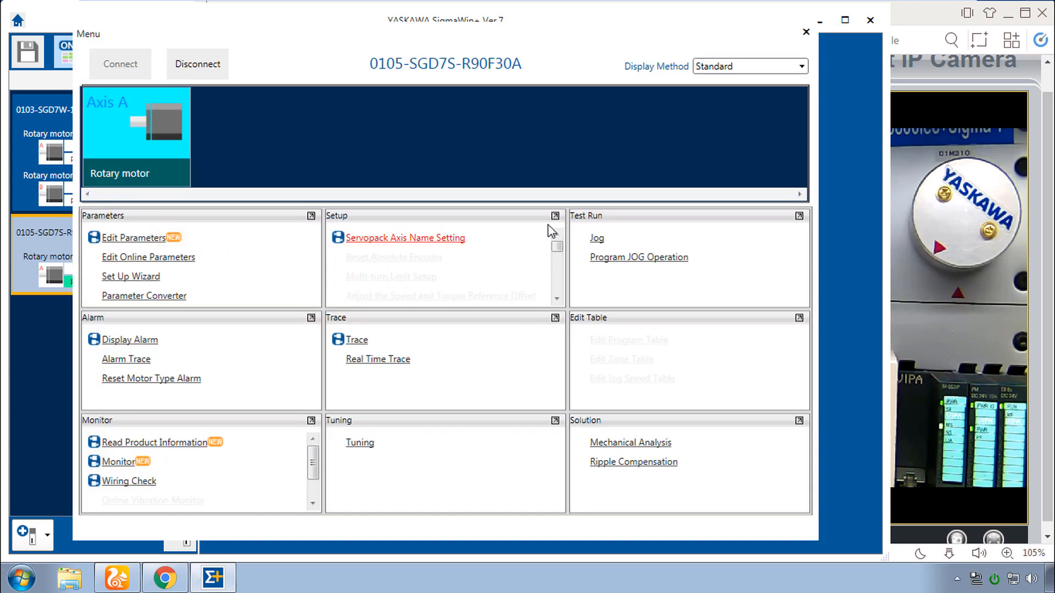
left_click(629, 257)
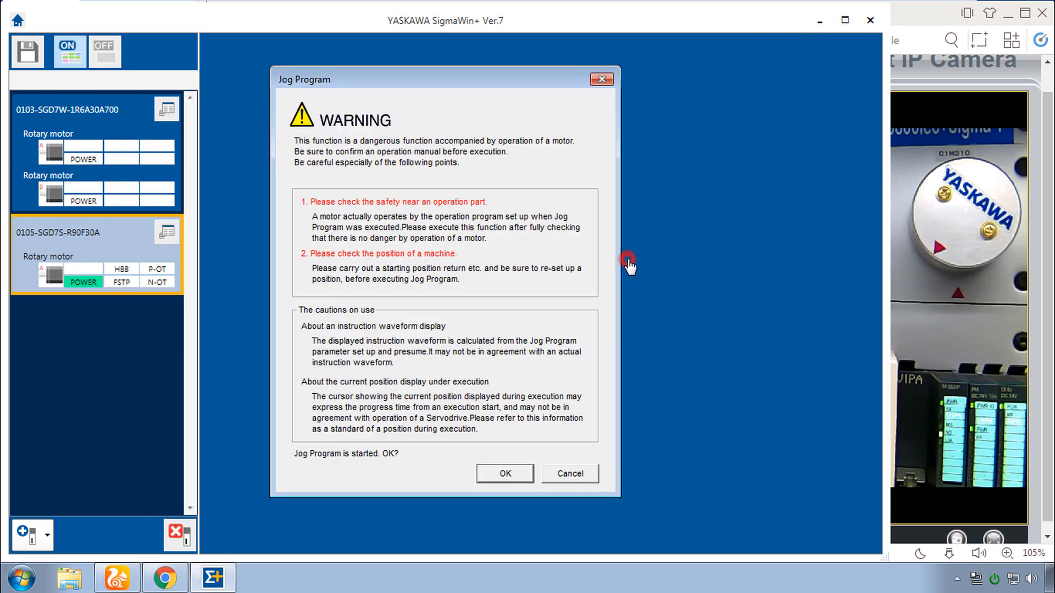
left_click(506, 476)
left_click(505, 474)
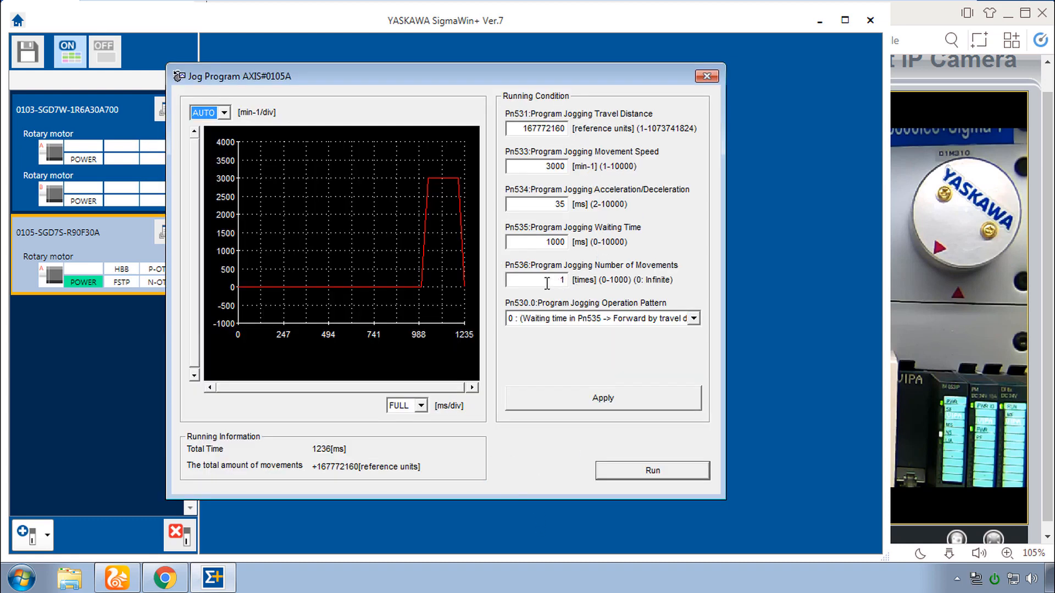
left_click(553, 281)
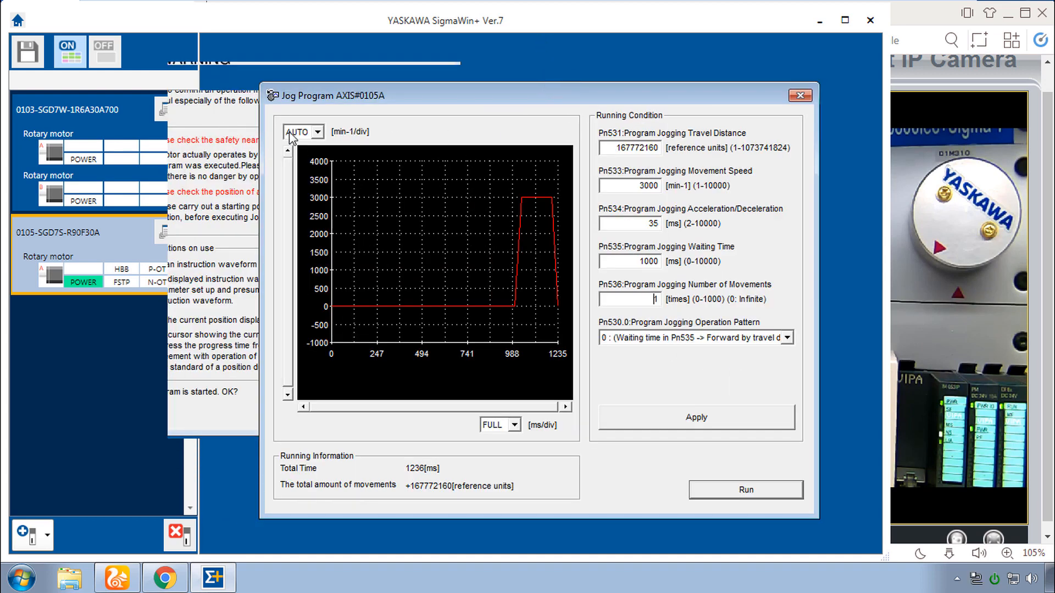
Open the data trace for the same servo, choose the Checks speed reference auto setting and accept the trace settings.
left_click(167, 233)
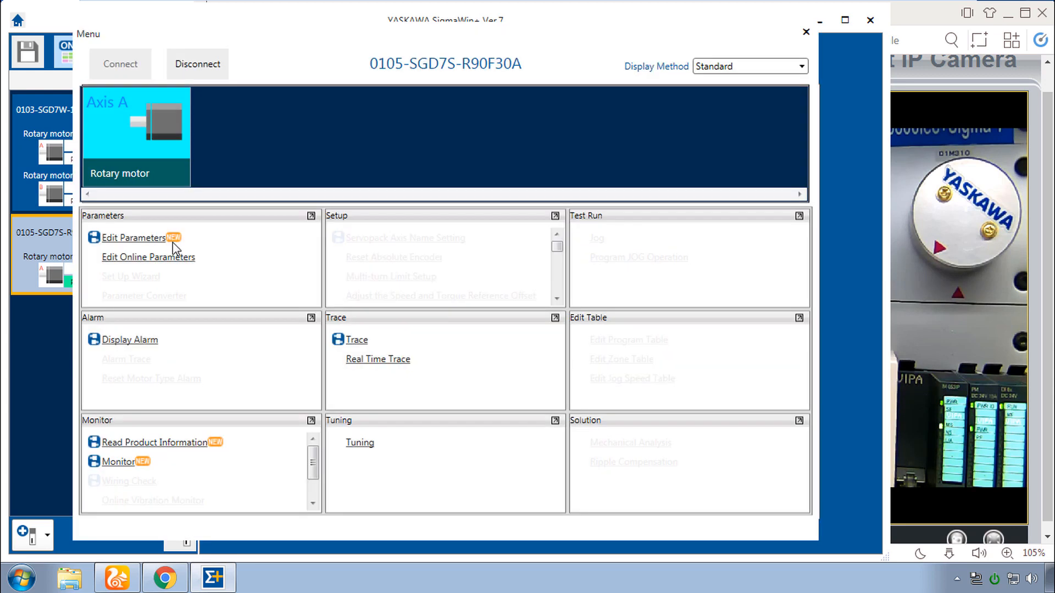
left_click(360, 340)
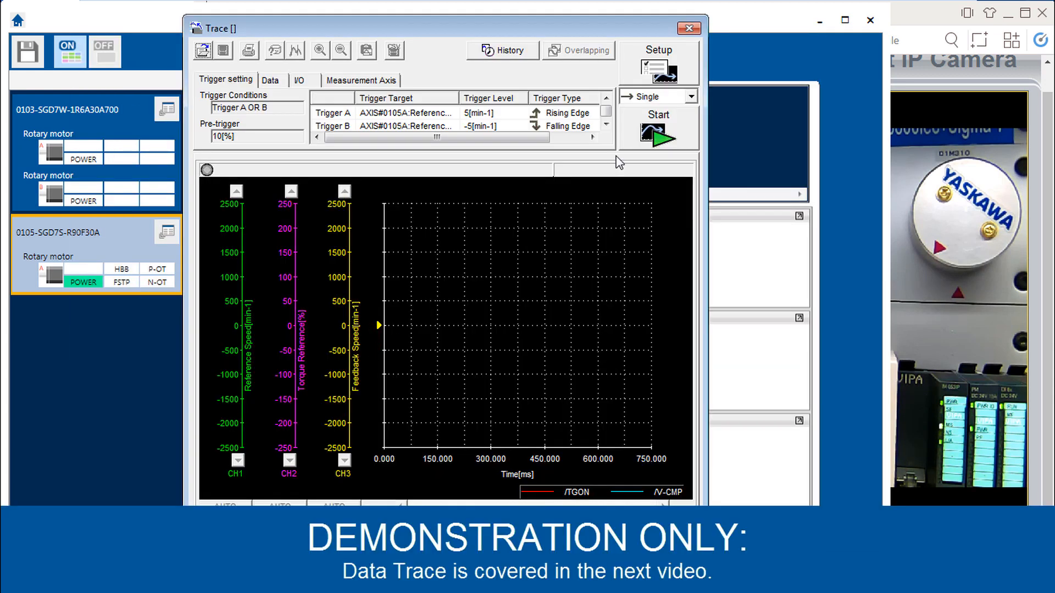
left_click(659, 68)
left_click(326, 159)
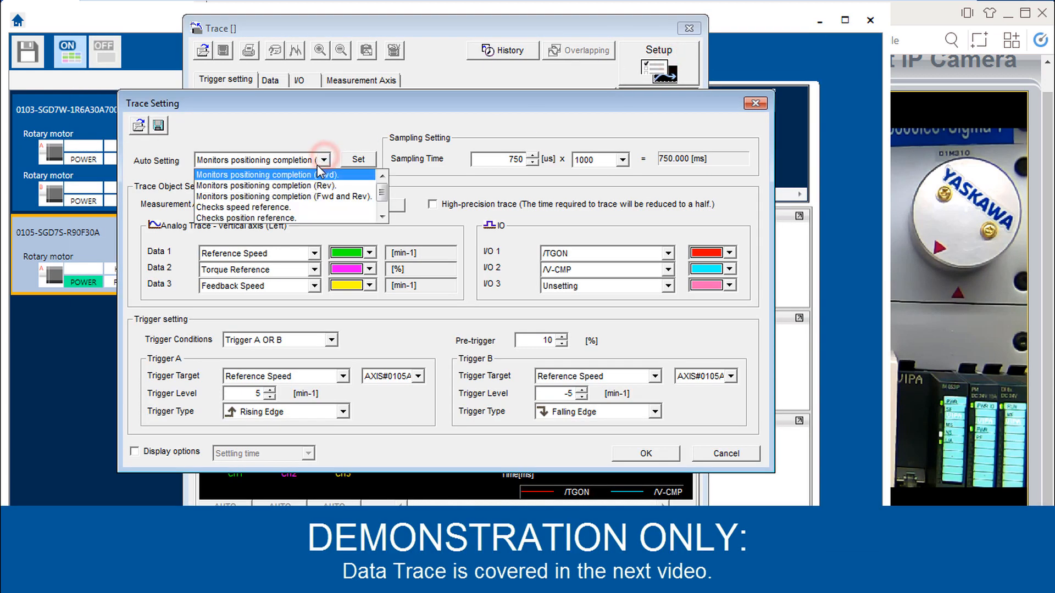
left_click(309, 207)
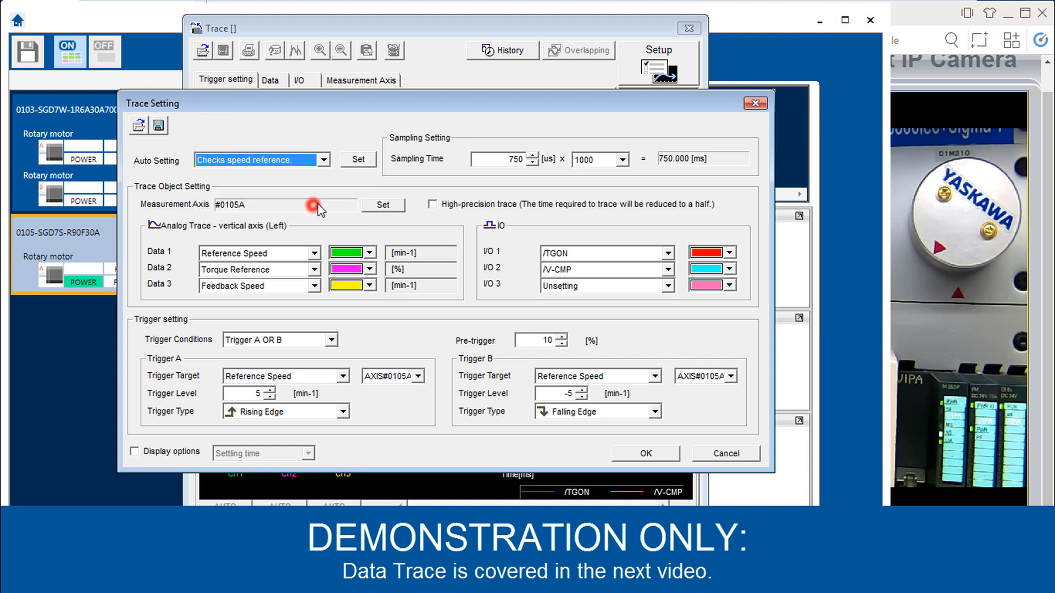
left_click_drag(499, 162, 546, 176)
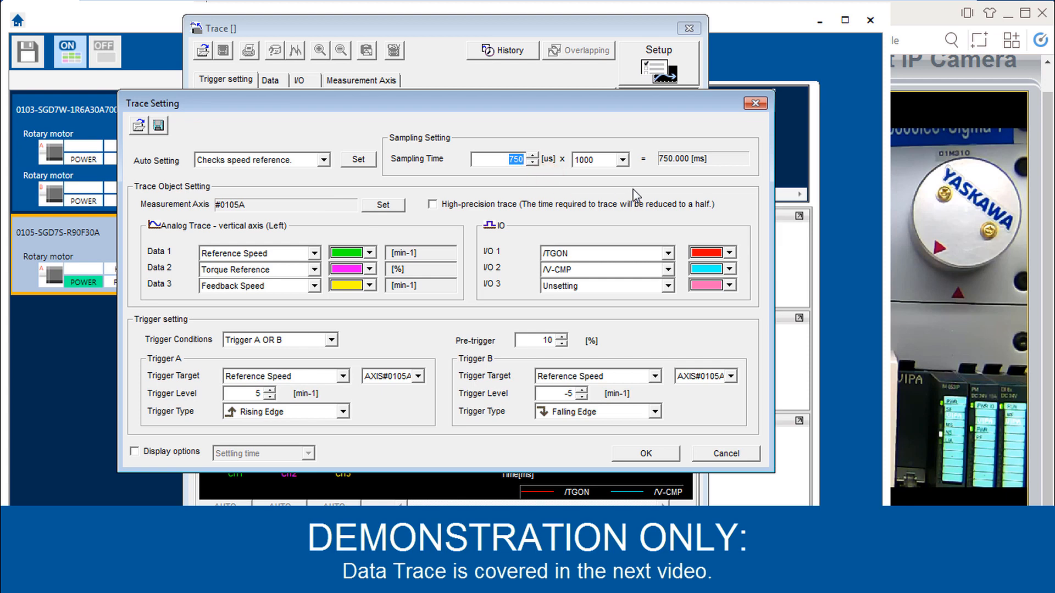
left_click(643, 454)
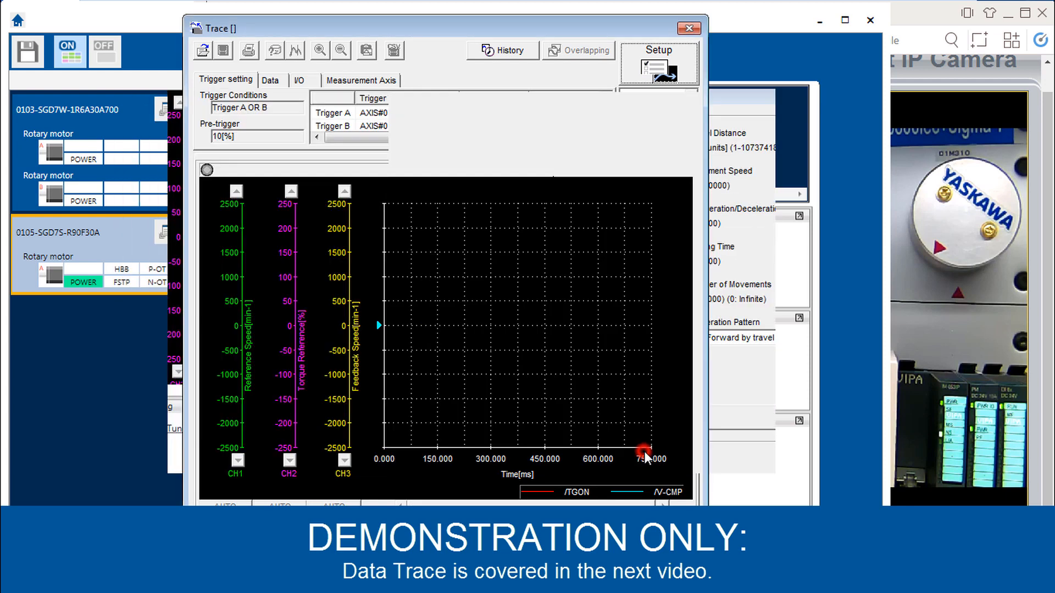
Record a single trace while executing the program jog with the servo on, and save the recorded trace.
left_click(660, 132)
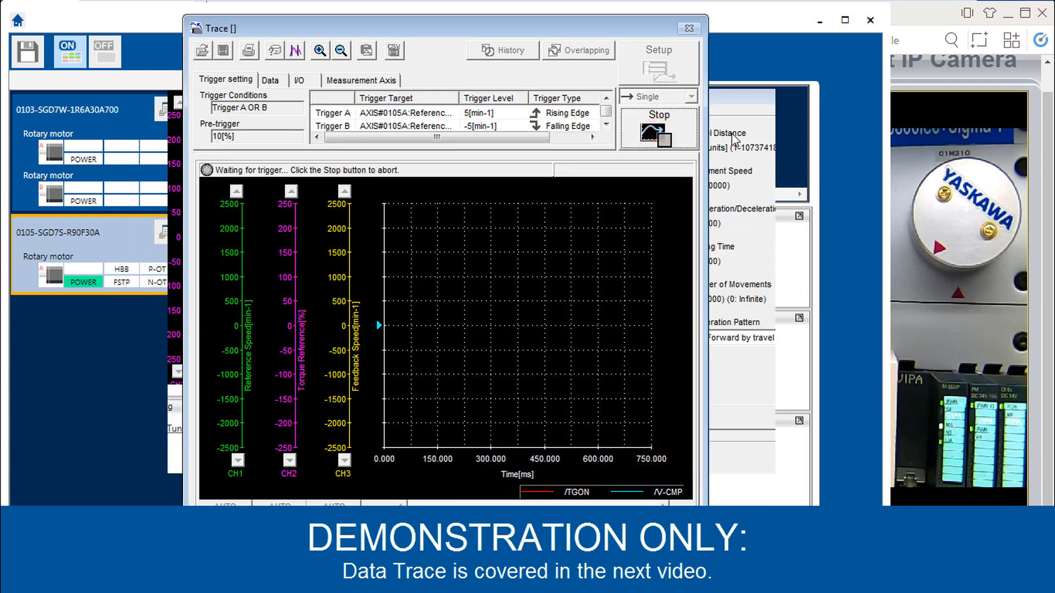
left_click(779, 122)
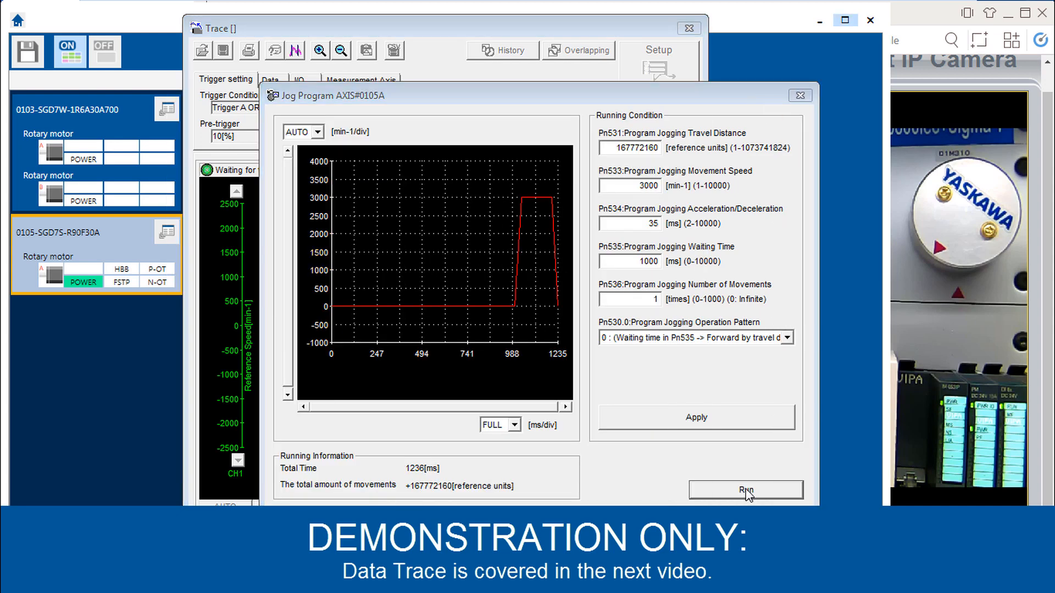
left_click(746, 490)
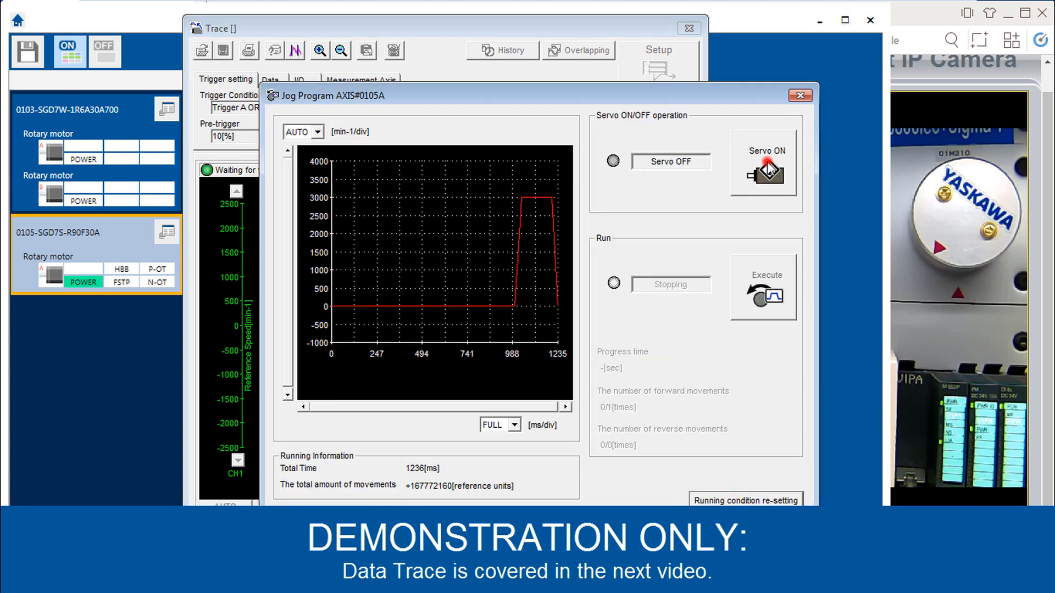
left_click(767, 170)
left_click(768, 297)
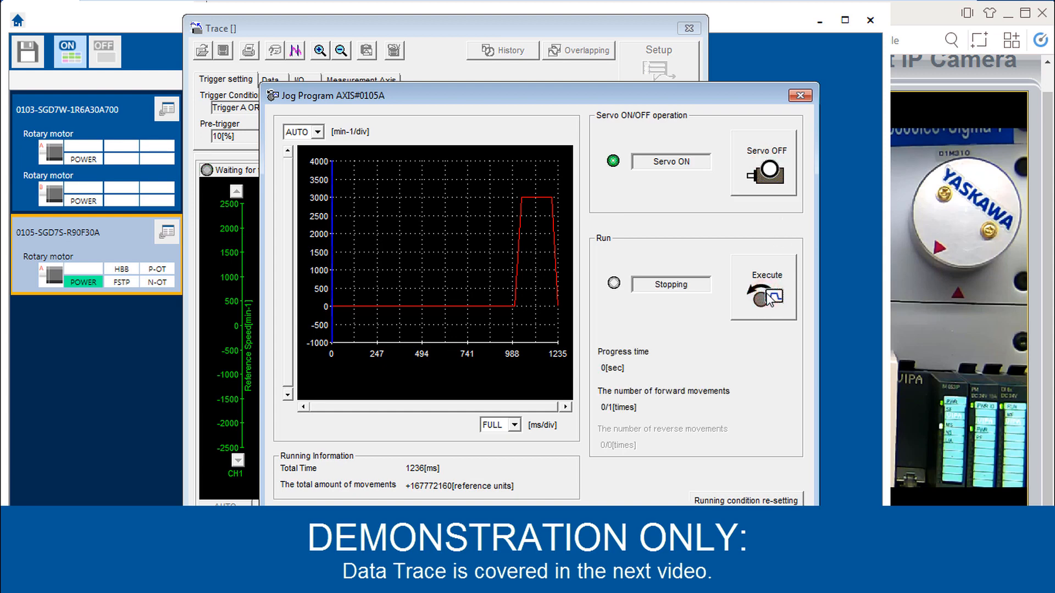
left_click(504, 356)
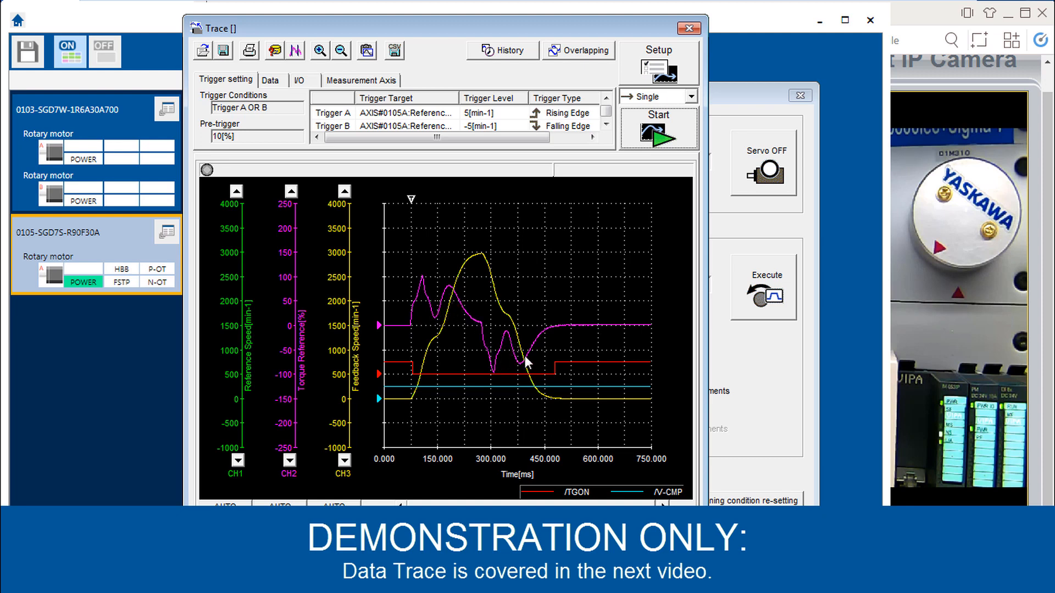
left_click(224, 55)
left_click(626, 352)
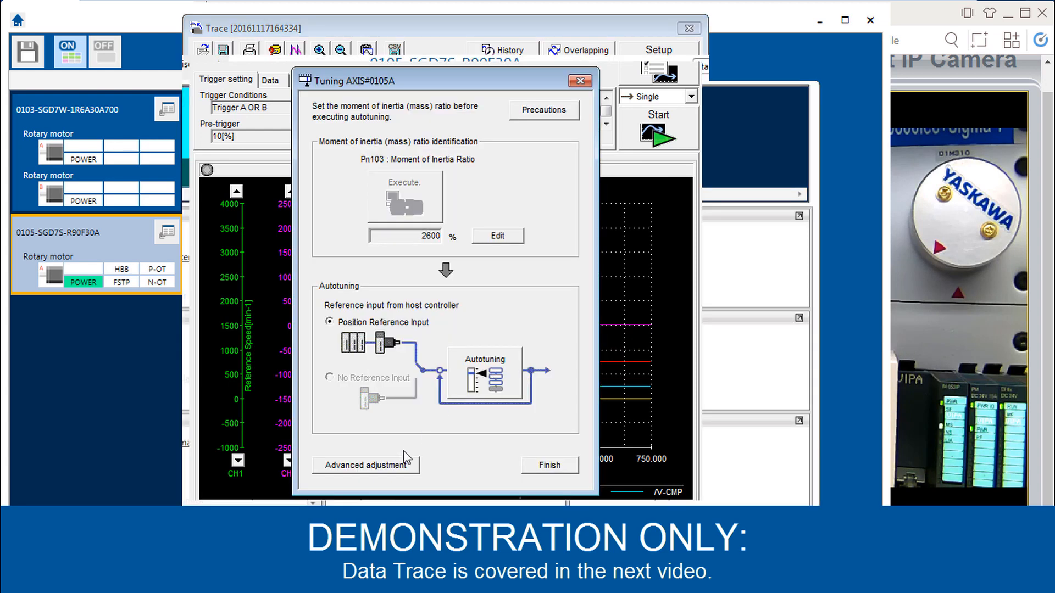
Deactivate the anti-resonance adjustment and Frequency 1 vibration suppression in custom tuning, and complete and finish the tuning.
left_click(400, 465)
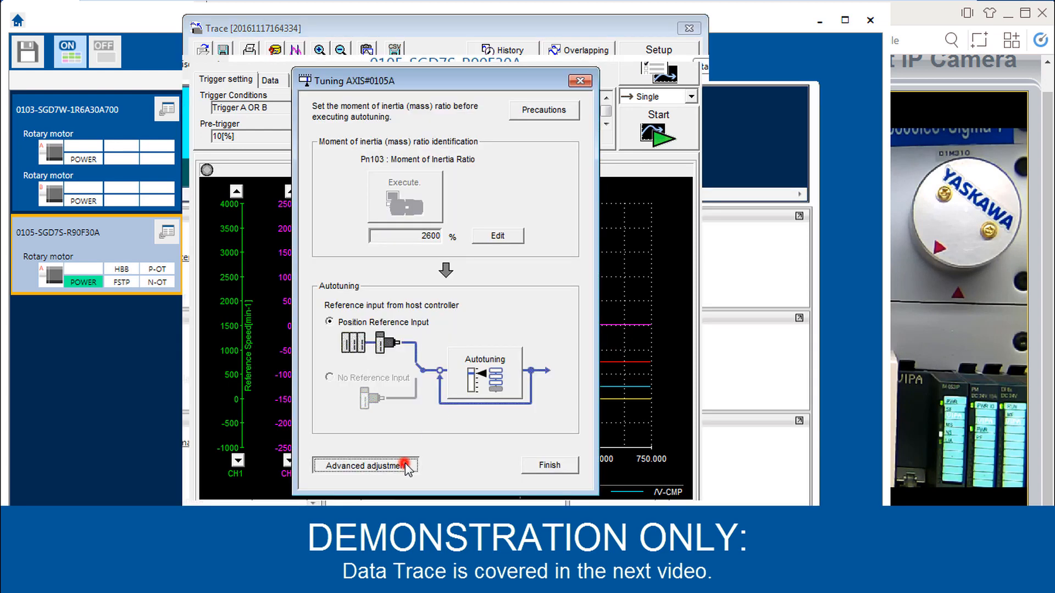
left_click(564, 280)
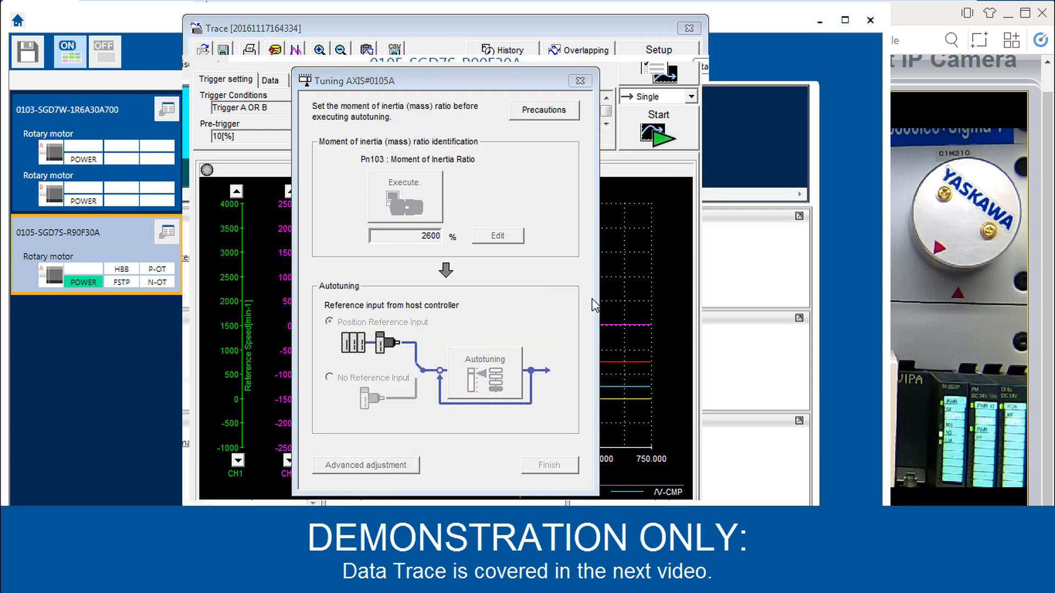
left_click(555, 379)
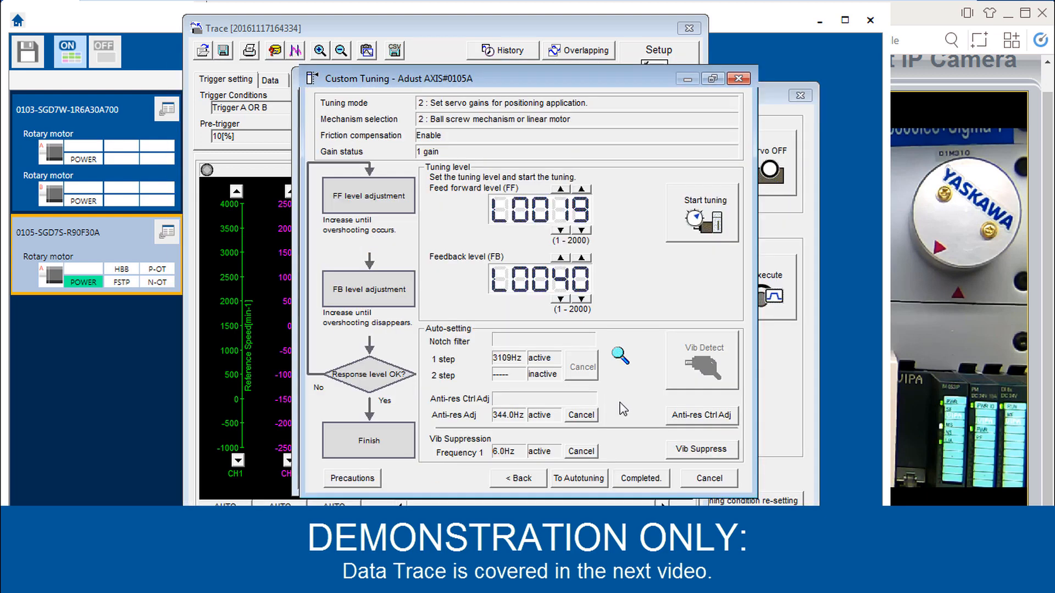
left_click(585, 415)
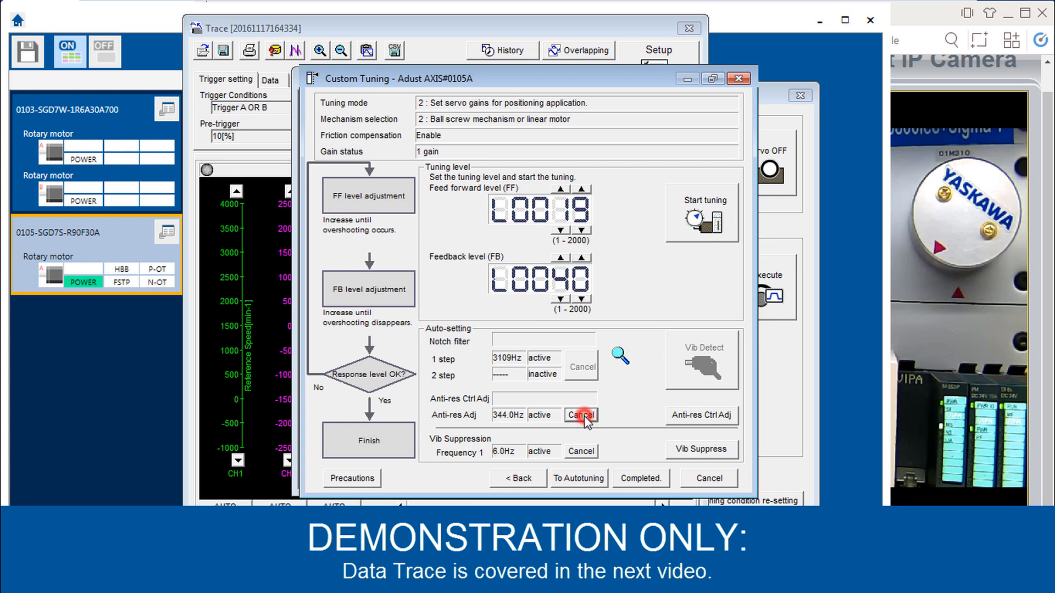
left_click(586, 455)
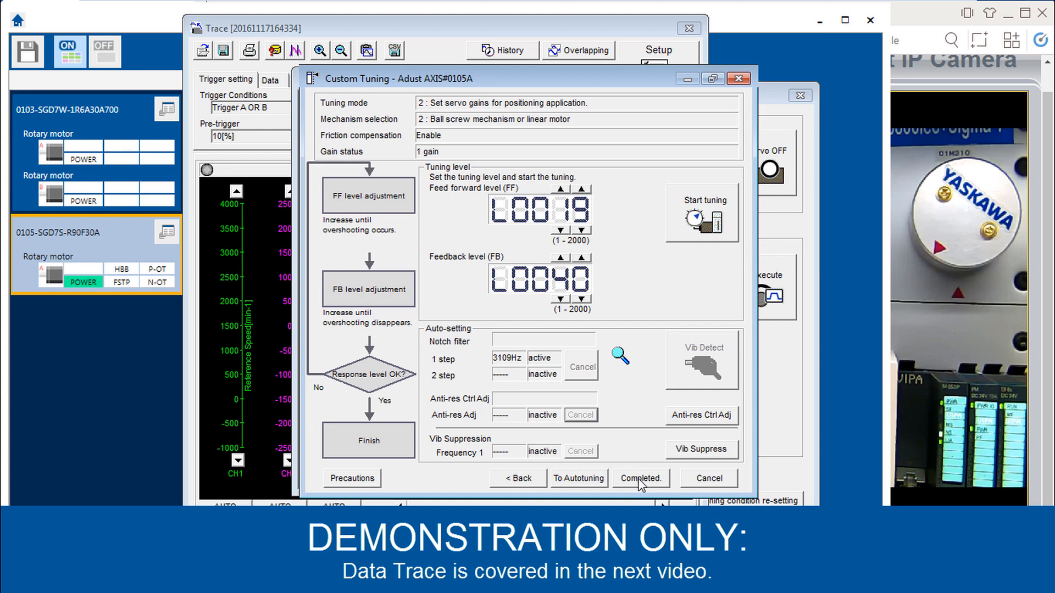
left_click(640, 480)
left_click(562, 466)
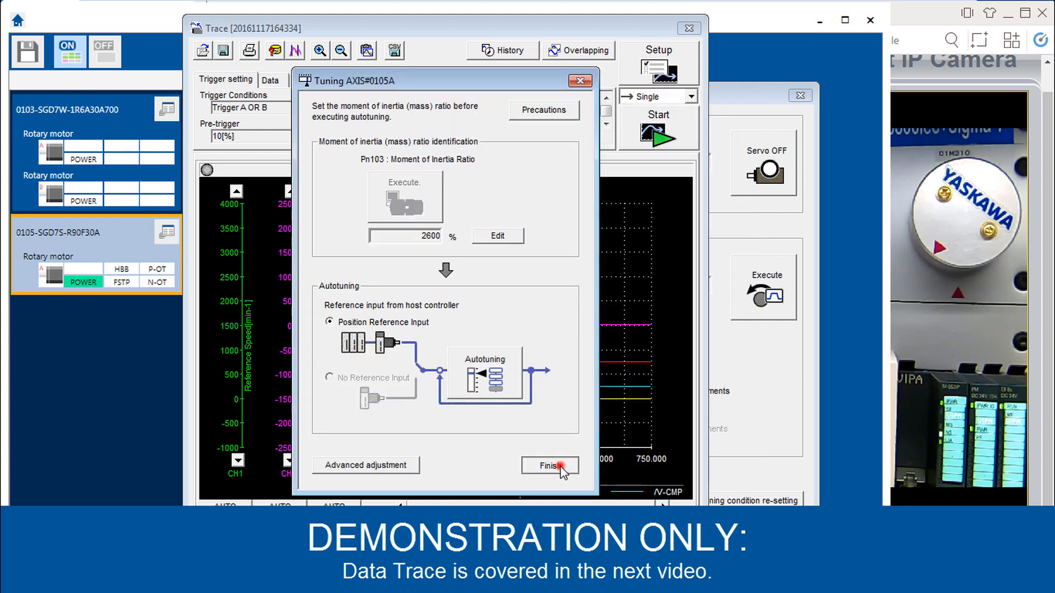
Start another single trace and execute the program jog again, confirming the safety warning.
left_click(653, 137)
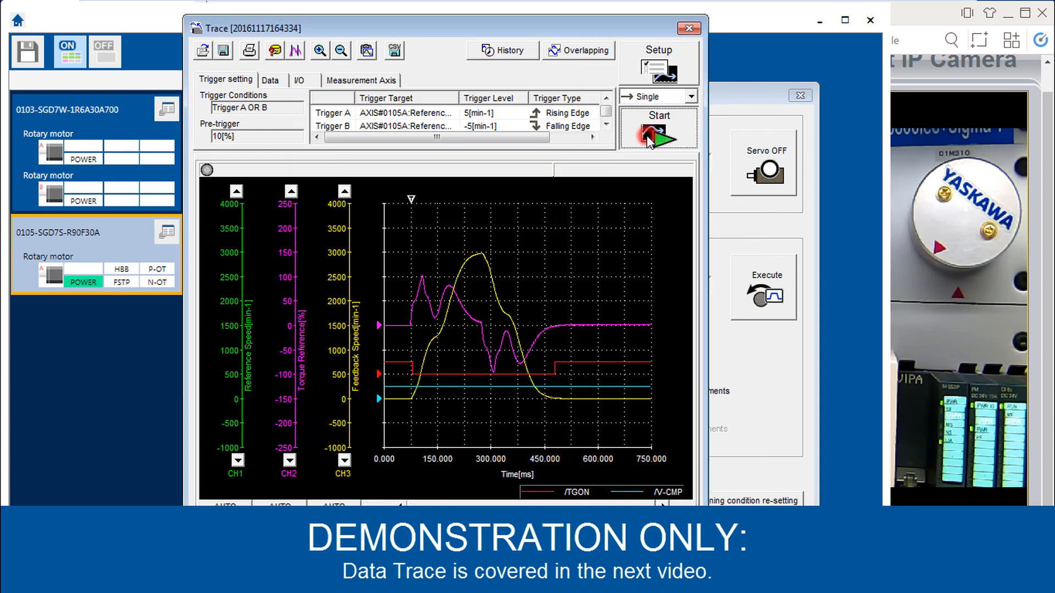
left_click(750, 233)
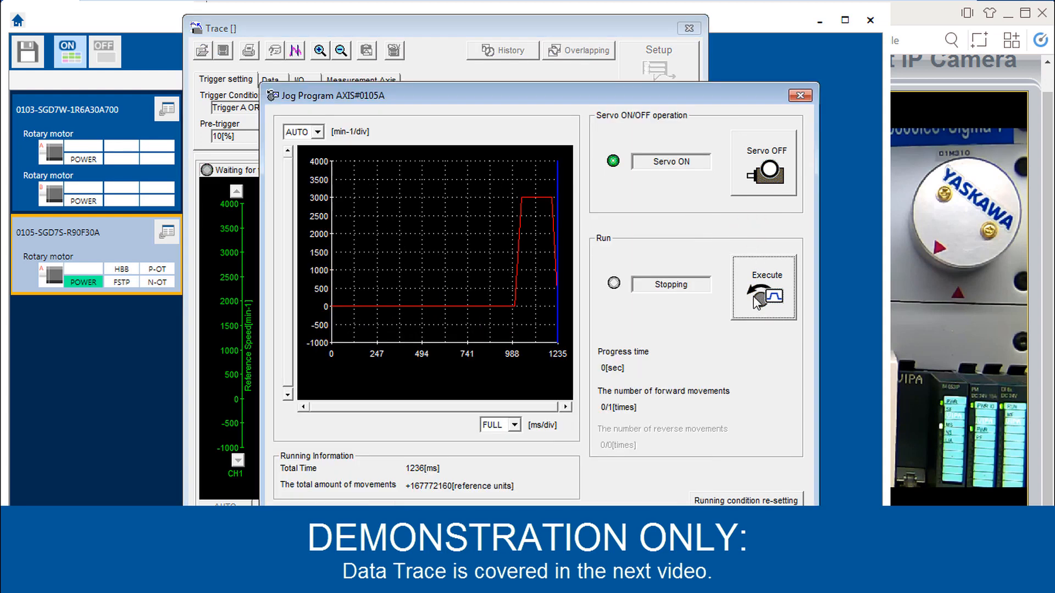
left_click(768, 297)
left_click(516, 357)
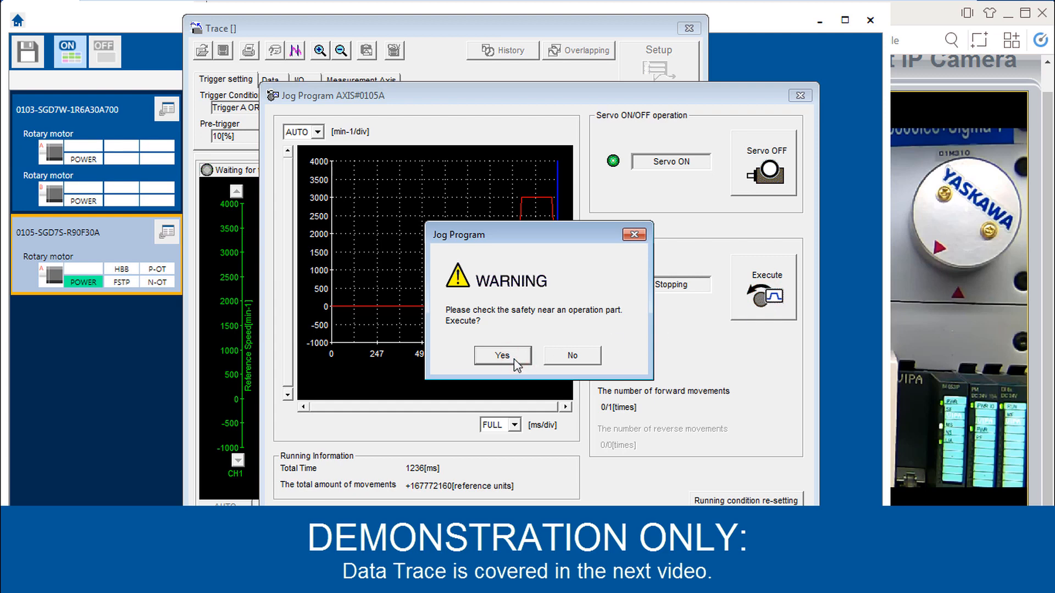
left_click(454, 65)
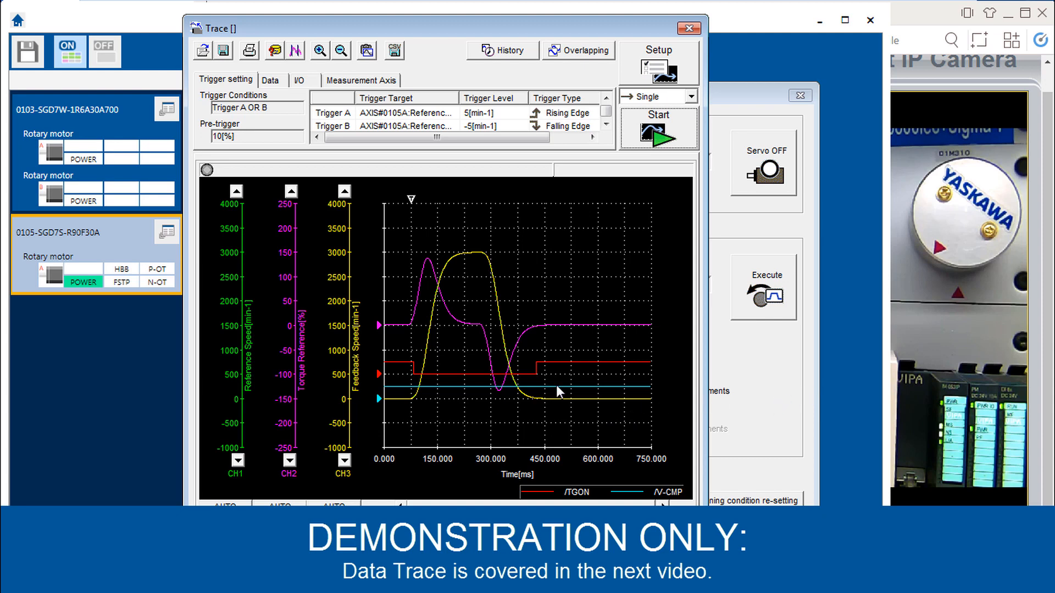
left_click(584, 53)
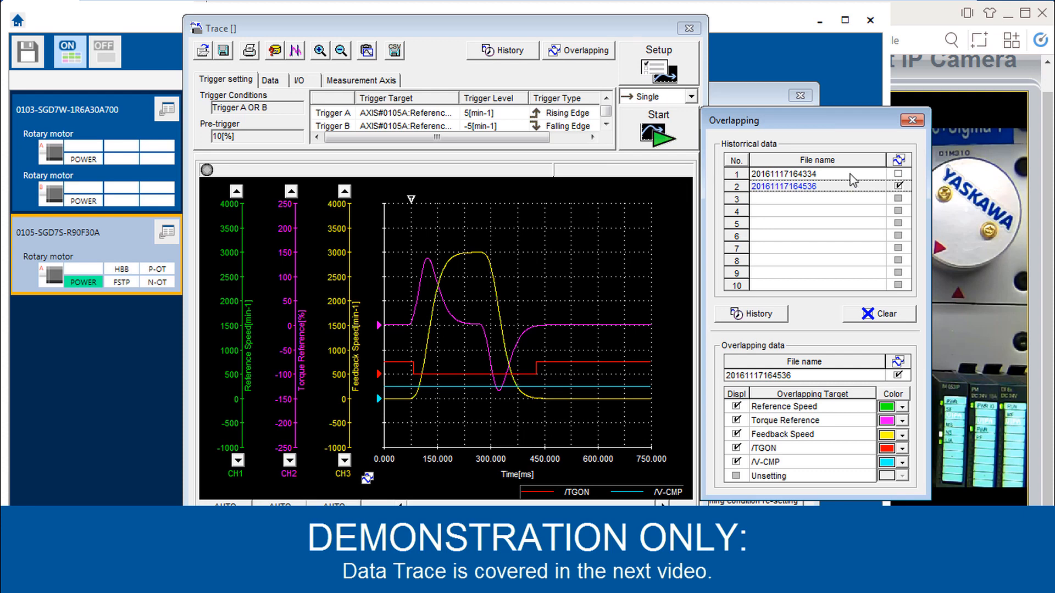
left_click(898, 174)
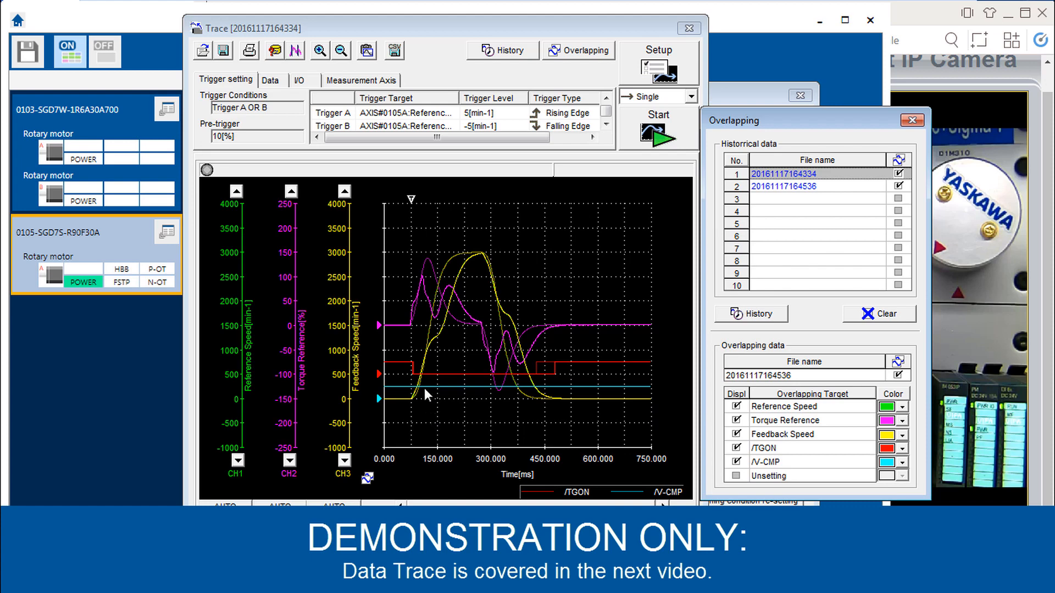
left_click(898, 173)
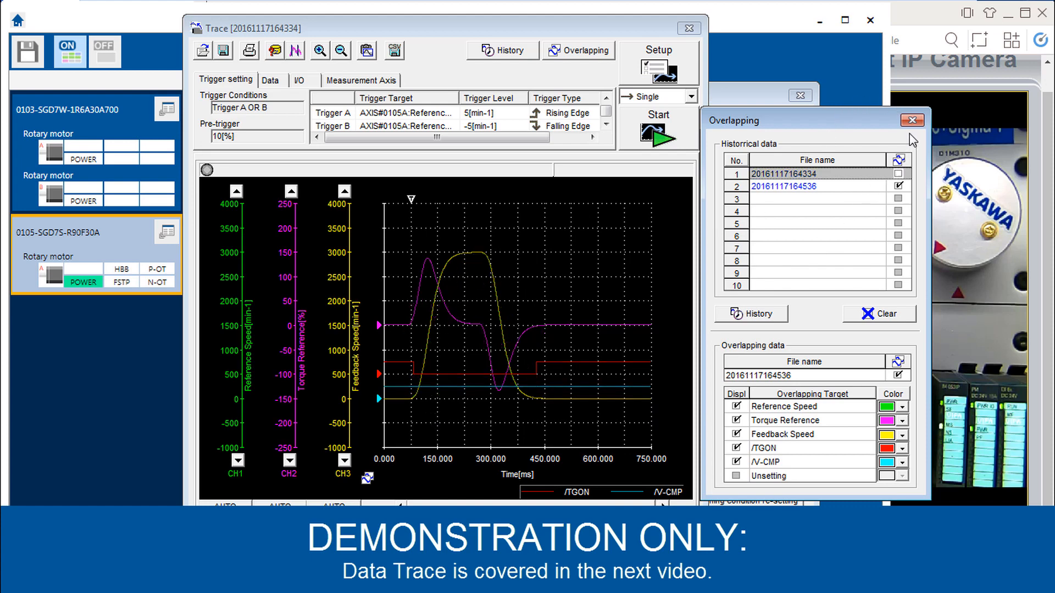